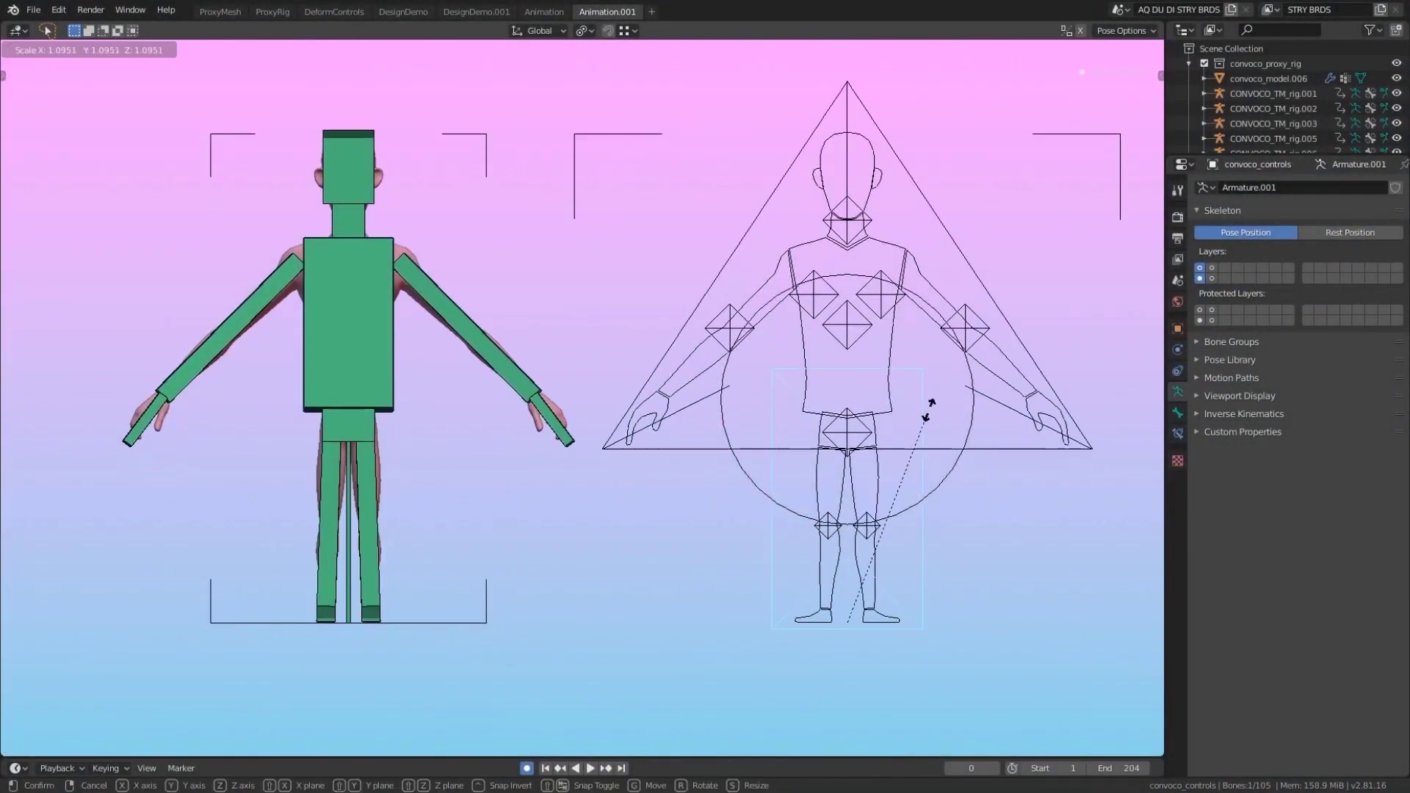
Confirm a trial rig resize, then undo back to the proxy rig's original T-pose
{"action": "left_click", "coordinate": [1000, 337]}
{"action": "key", "text": "ctrl+z"}
{"action": "key", "text": "ctrl+z"}
{"action": "key", "text": "ctrl+z"}
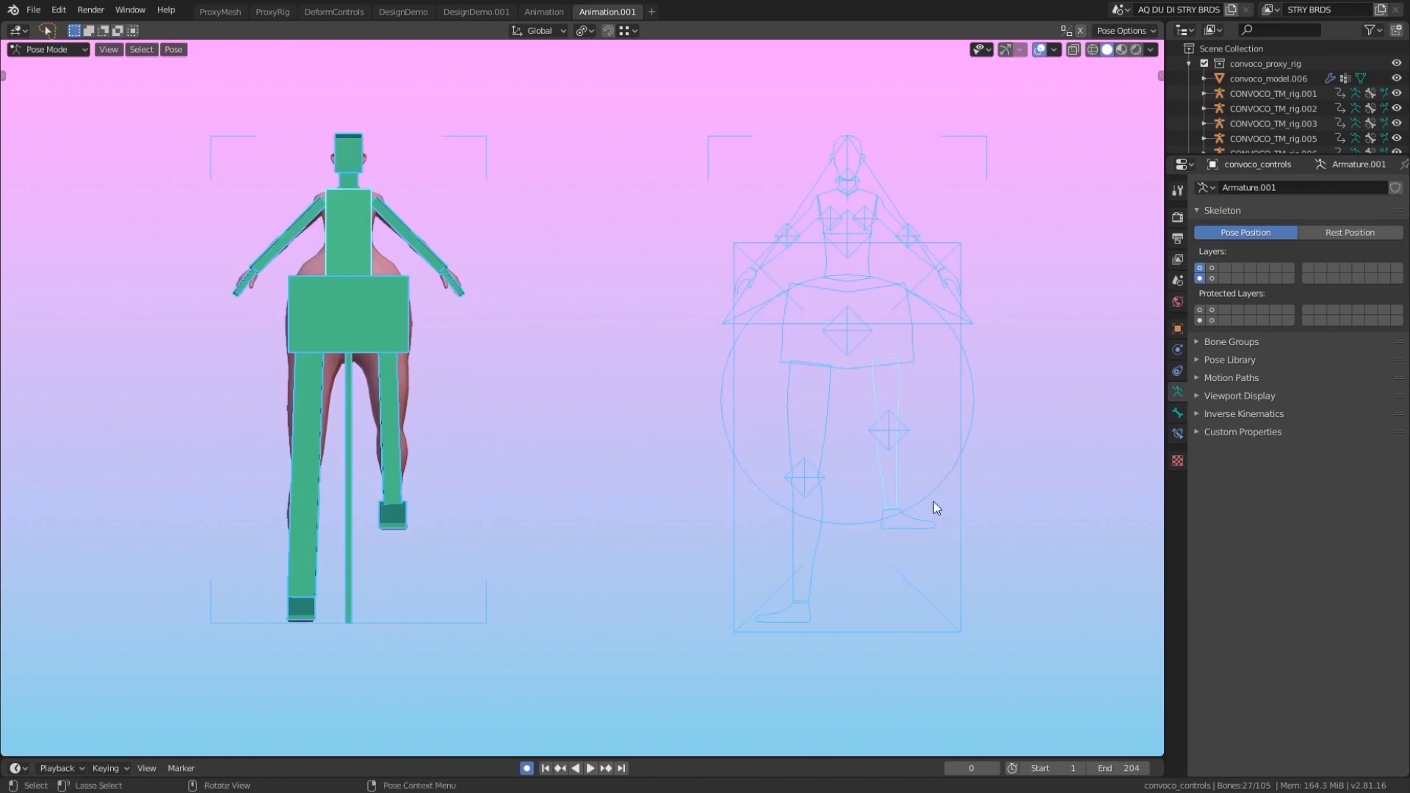
{"action": "key", "text": "ctrl+z"}
{"action": "key", "text": "ctrl+z"}
{"action": "key", "text": "s"}
{"action": "key", "text": "Escape"}
{"action": "key", "text": "ctrl+z"}
{"action": "key", "text": "ctrl+z"}
{"action": "key", "text": "ctrl+z"}
{"action": "key", "text": "ctrl+z"}
{"action": "key", "text": "ctrl+z"}
{"action": "key", "text": "ctrl+z"}
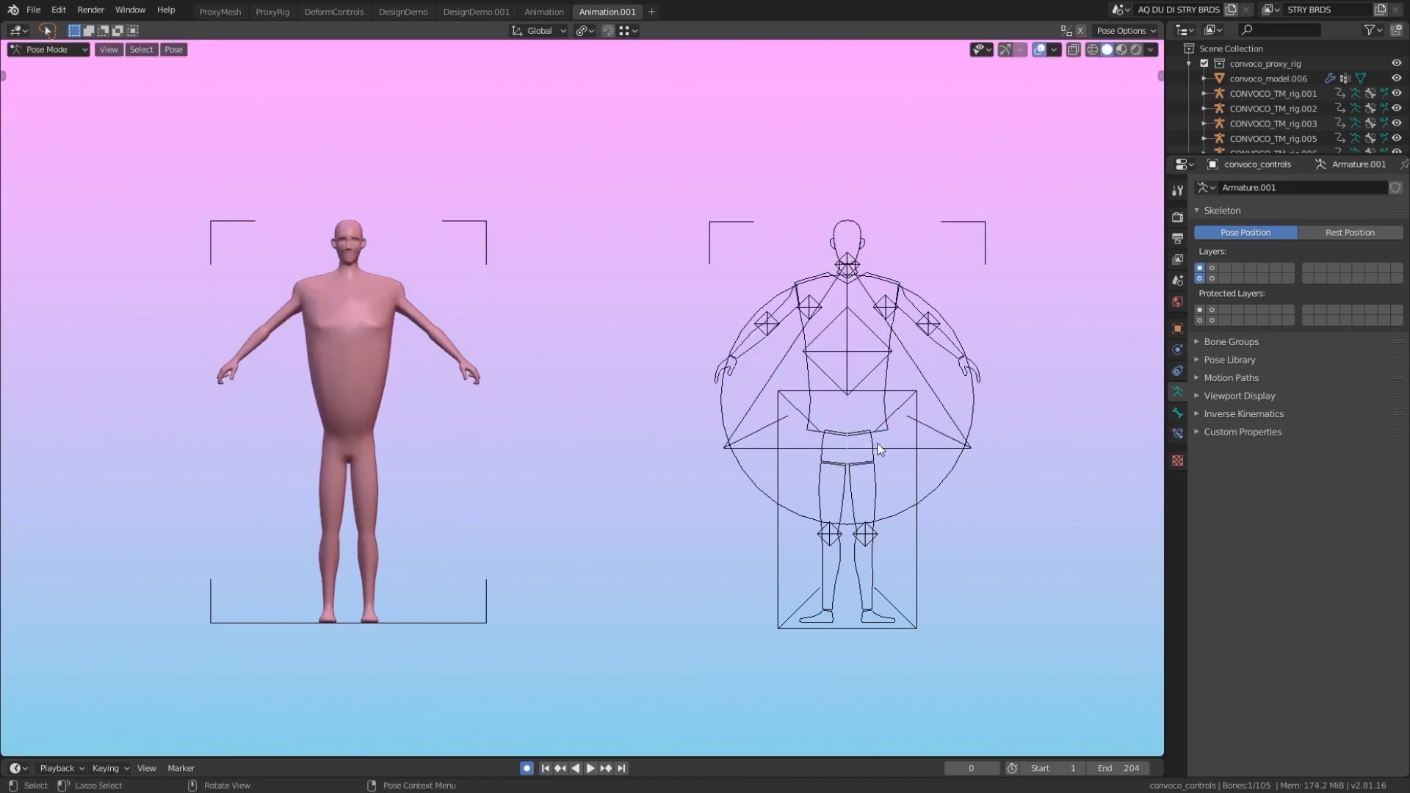
Enlarge the whole rig and widen the arms, then undo both back to the original proportions
{"action": "key", "text": "s"}
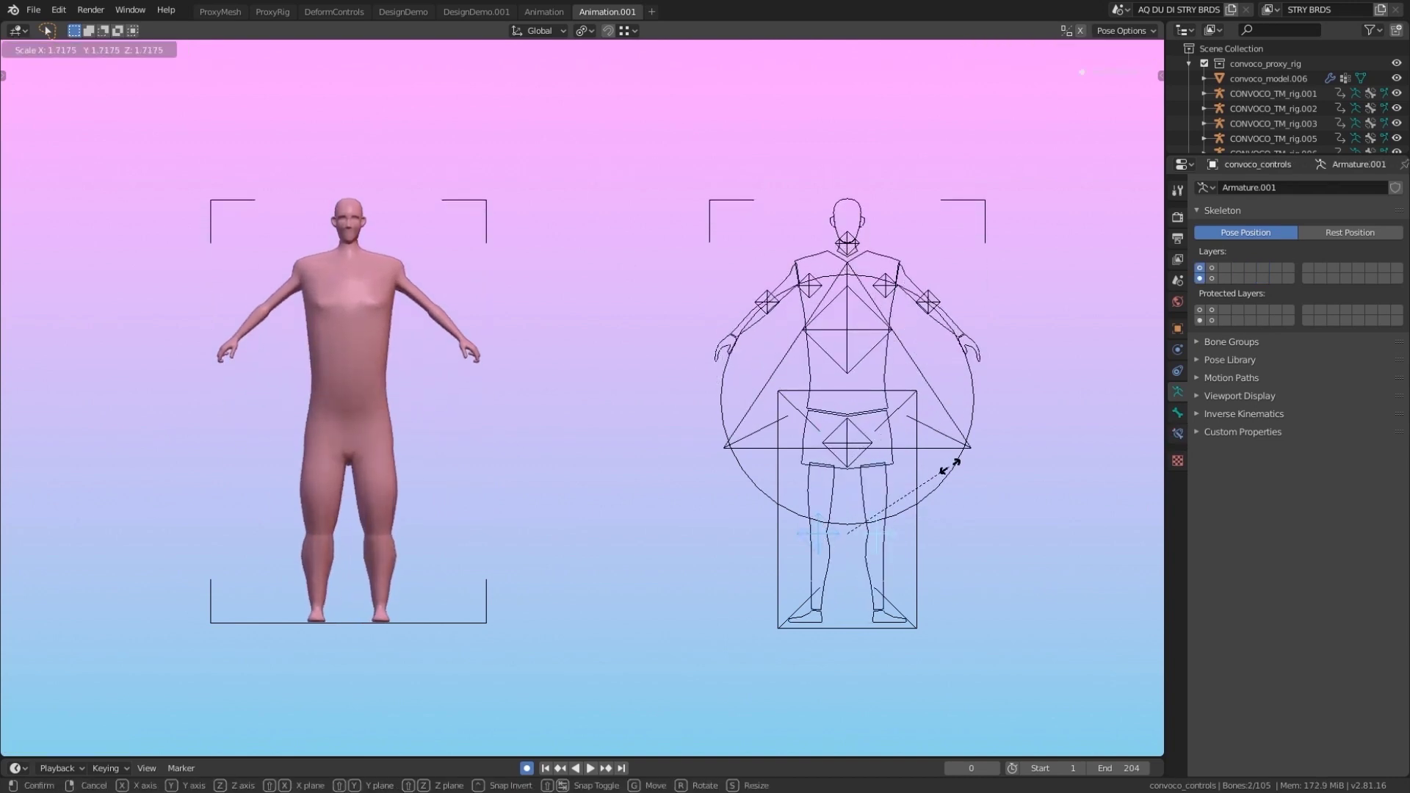
{"action": "left_click", "coordinate": [946, 463]}
{"action": "key", "text": "s"}
{"action": "left_click", "coordinate": [778, 367]}
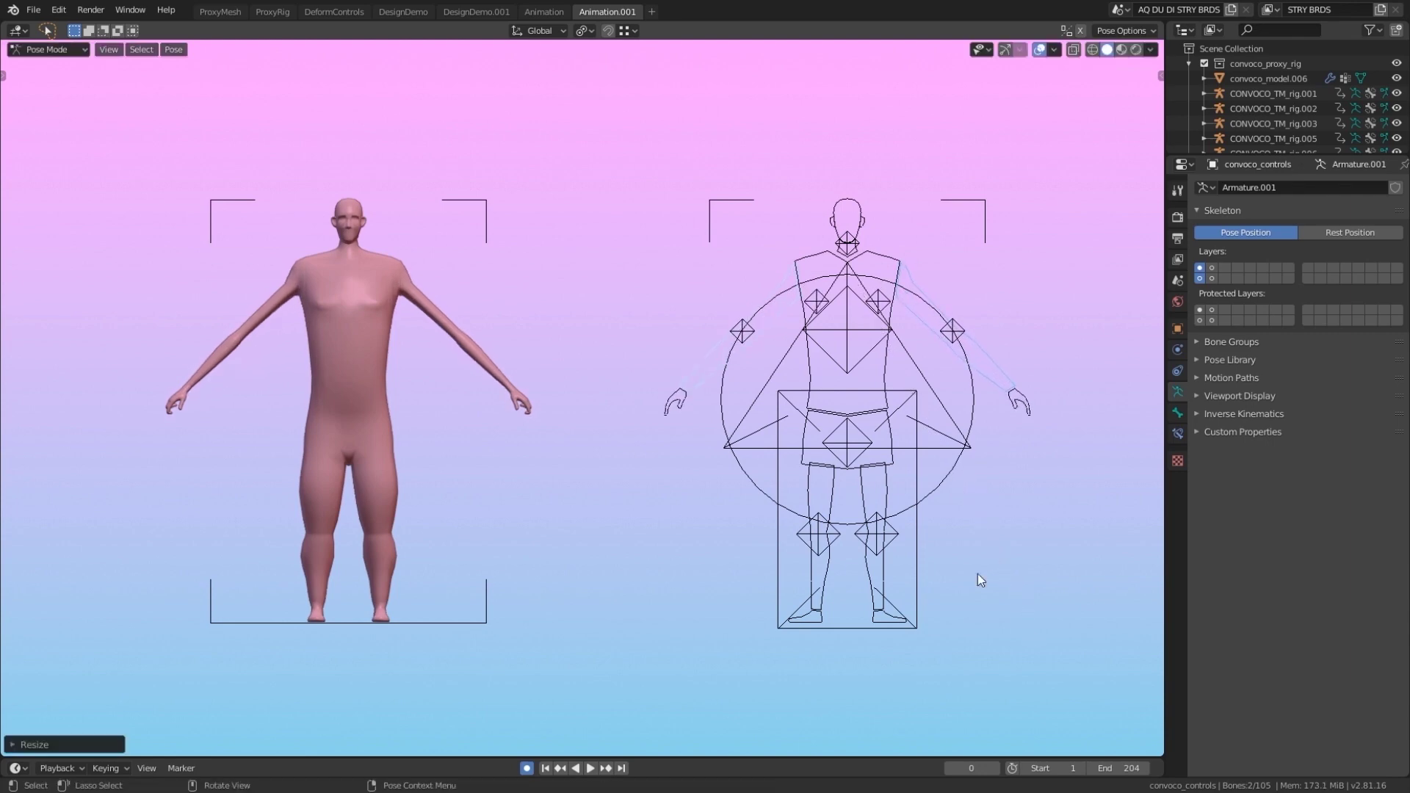
{"action": "key", "text": "ctrl+z"}
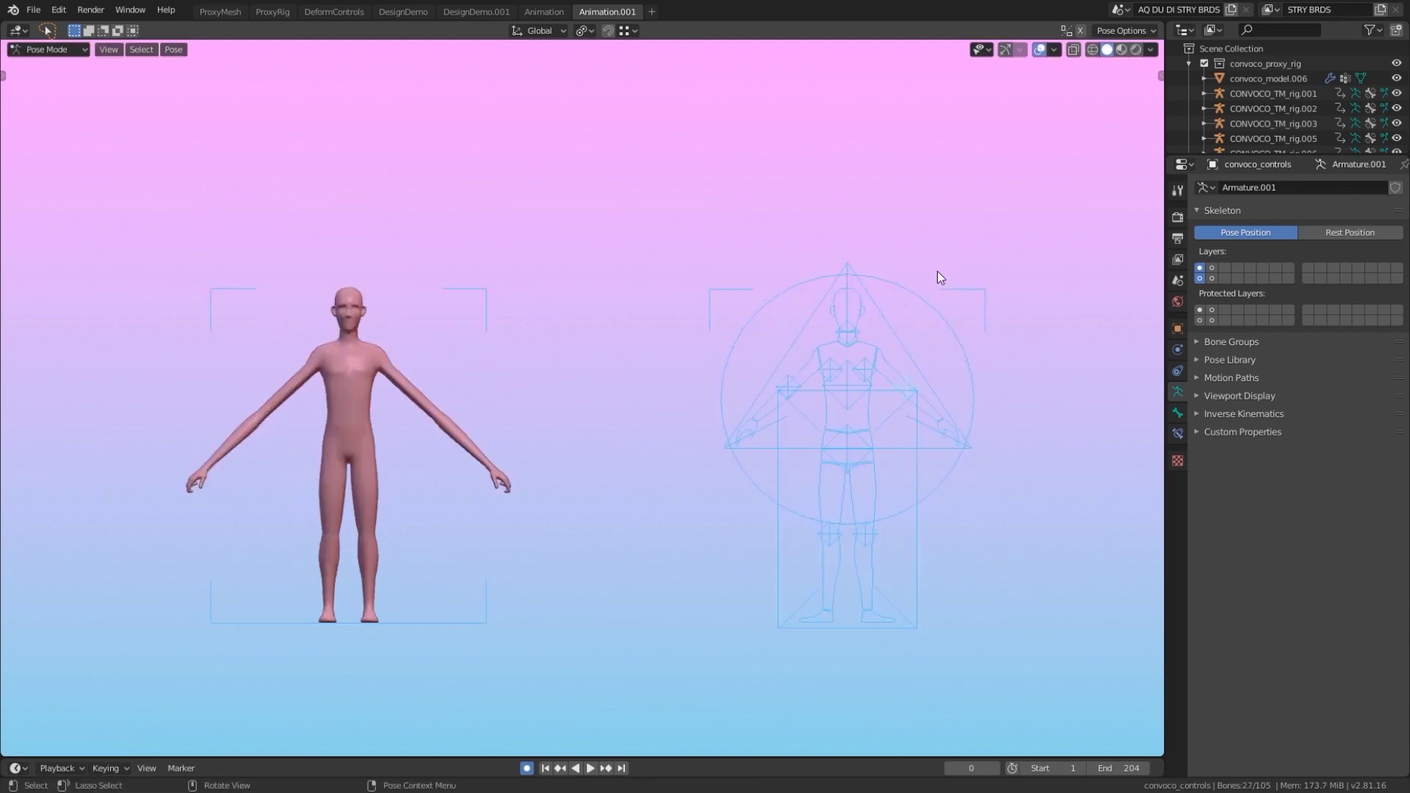
{"action": "key", "text": "ctrl+z"}
{"action": "key", "text": "ctrl+z"}
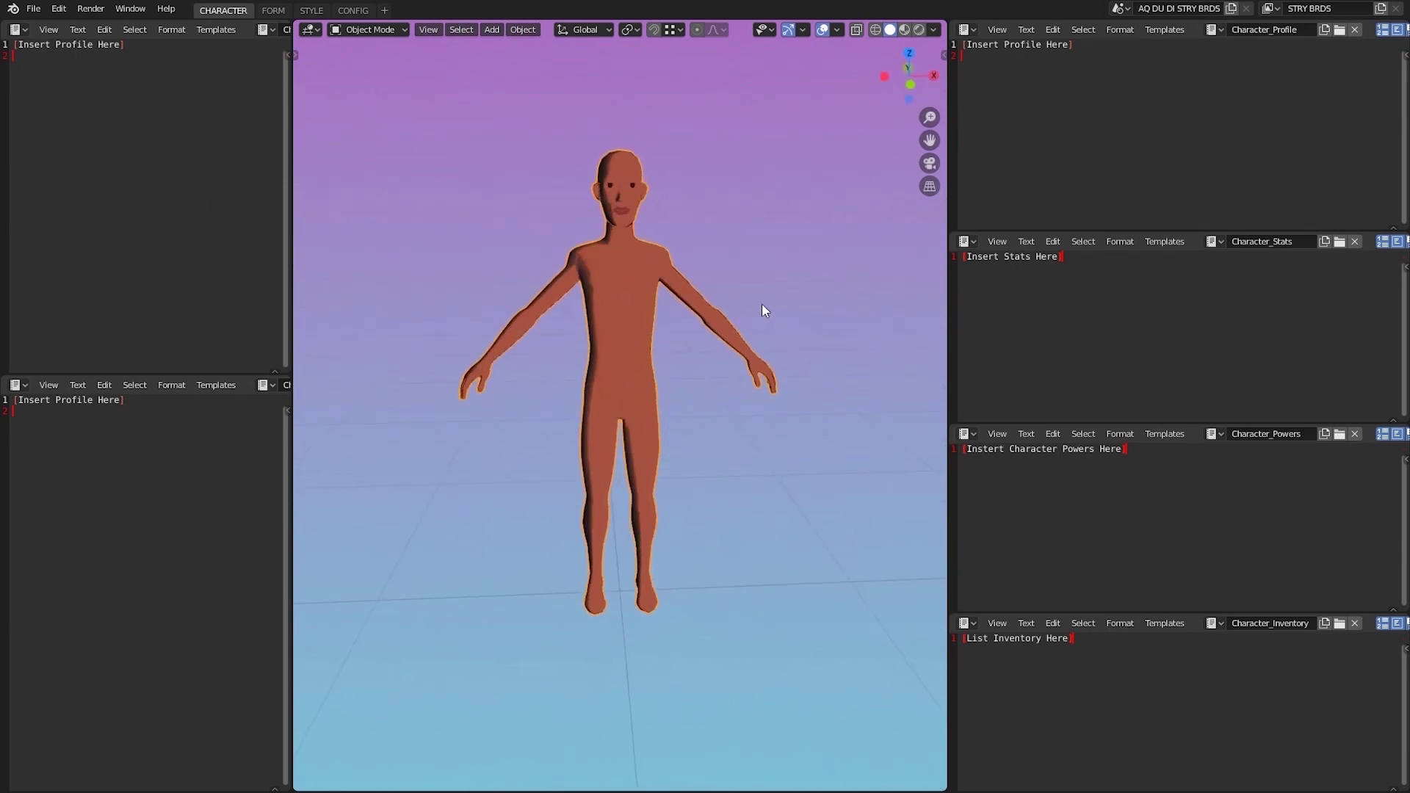
Switch the viewport to Material Preview shading and orbit to a raised three-quarter view
{"action": "middle_click_drag", "start_coordinate": [761, 304], "coordinate": [701, 296]}
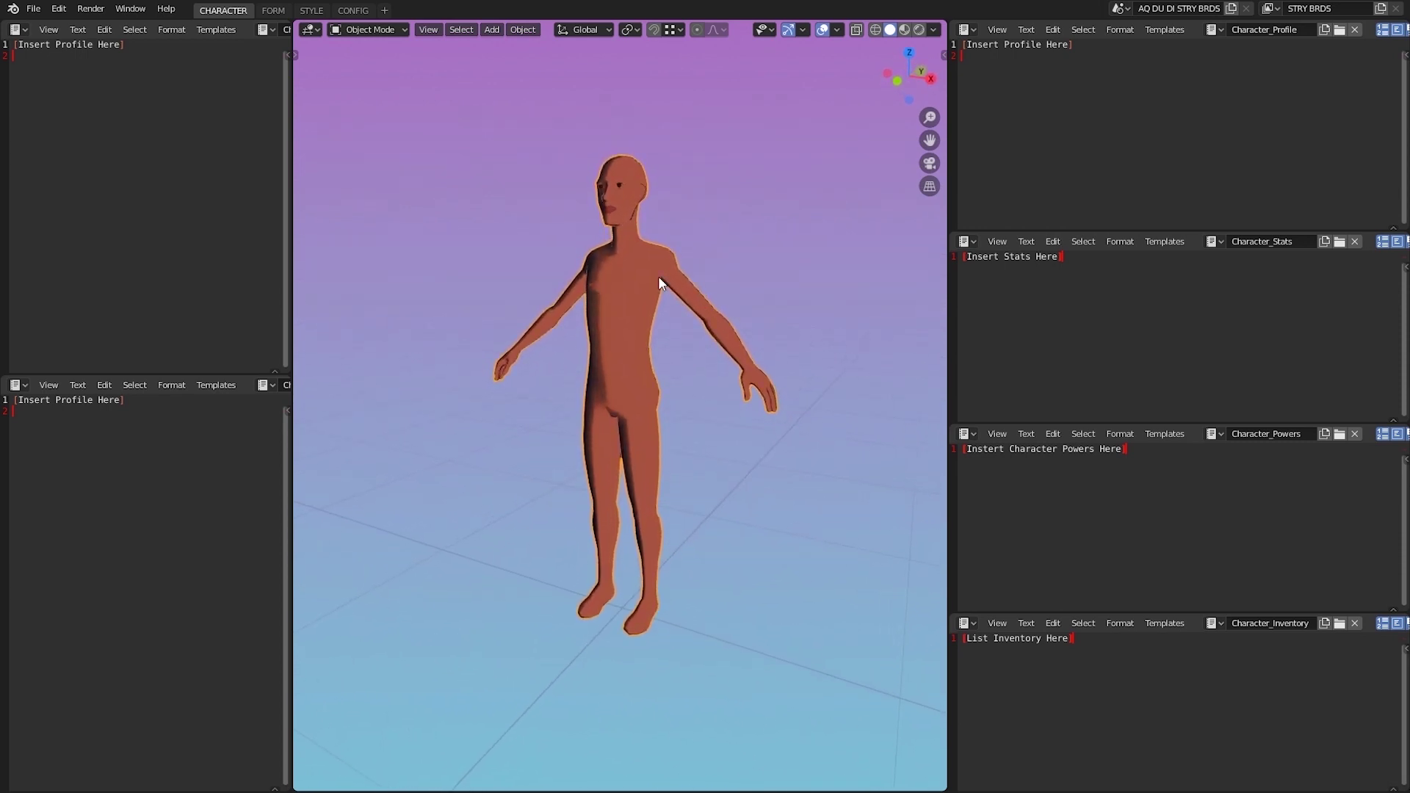
{"action": "key", "text": "z"}
{"action": "left_click", "coordinate": [690, 304]}
{"action": "mouse_move", "coordinate": [652, 336]}
{"action": "middle_mouse_down"}
{"action": "mouse_move", "coordinate": [812, 355]}
{"action": "mouse_move", "coordinate": [459, 390]}
{"action": "mouse_move", "coordinate": [478, 352]}
{"action": "mouse_move", "coordinate": [810, 341]}
{"action": "middle_mouse_up"}
Light the figure with the warm HDRI environment, then the dark one
{"action": "left_click", "coordinate": [934, 31]}
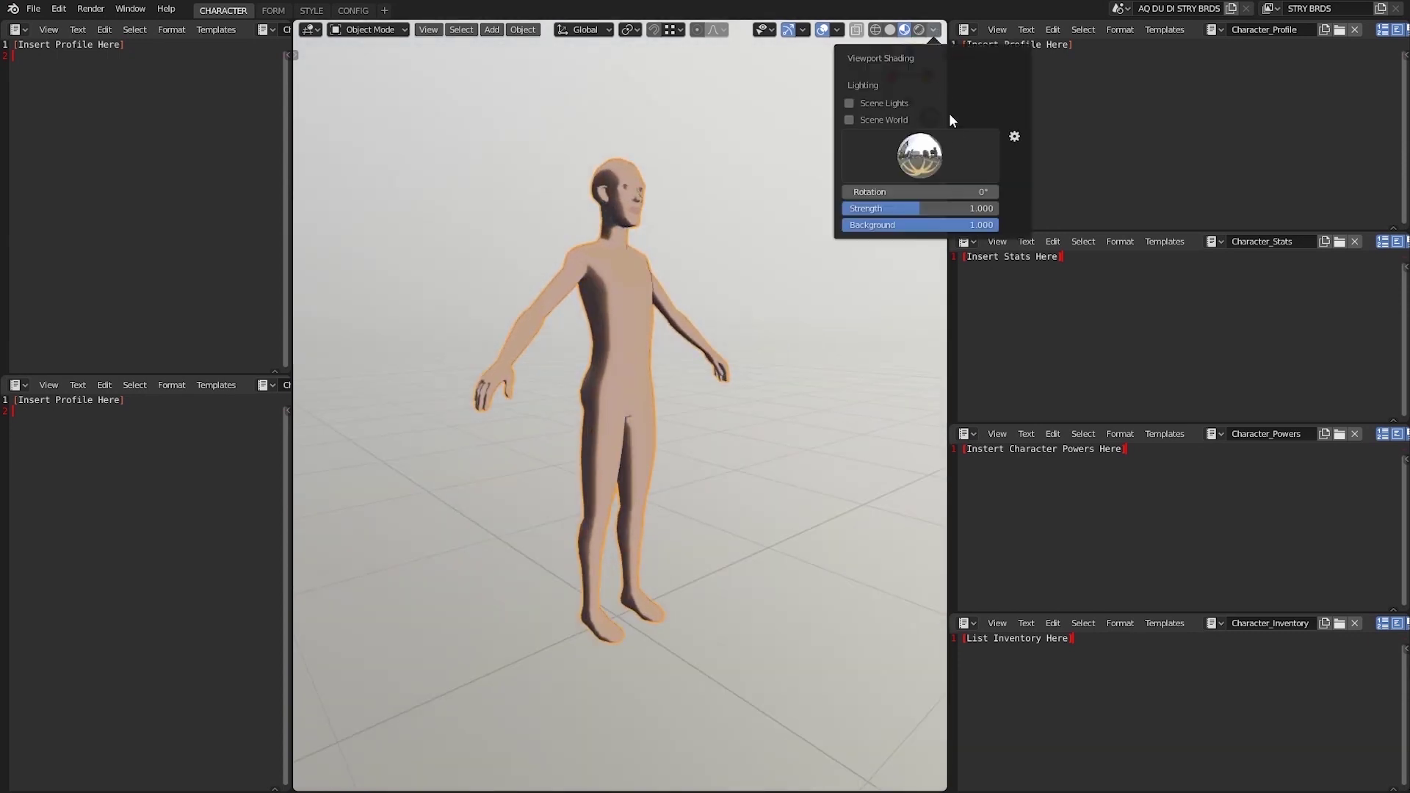
{"action": "left_click", "coordinate": [953, 175]}
{"action": "left_click", "coordinate": [919, 207]}
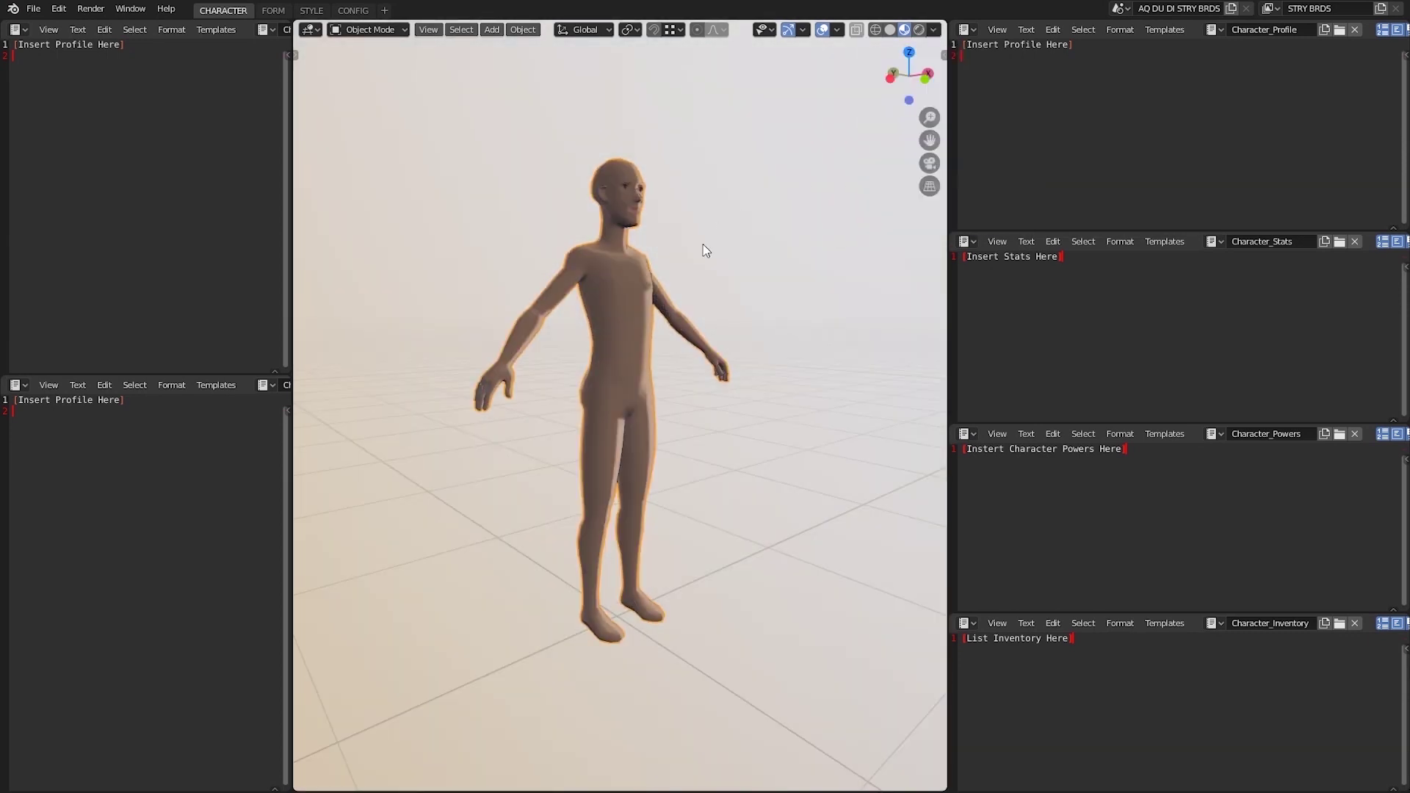
{"action": "mouse_move", "coordinate": [693, 251]}
{"action": "middle_mouse_down"}
{"action": "mouse_move", "coordinate": [550, 280]}
{"action": "mouse_move", "coordinate": [584, 262]}
{"action": "middle_mouse_up"}
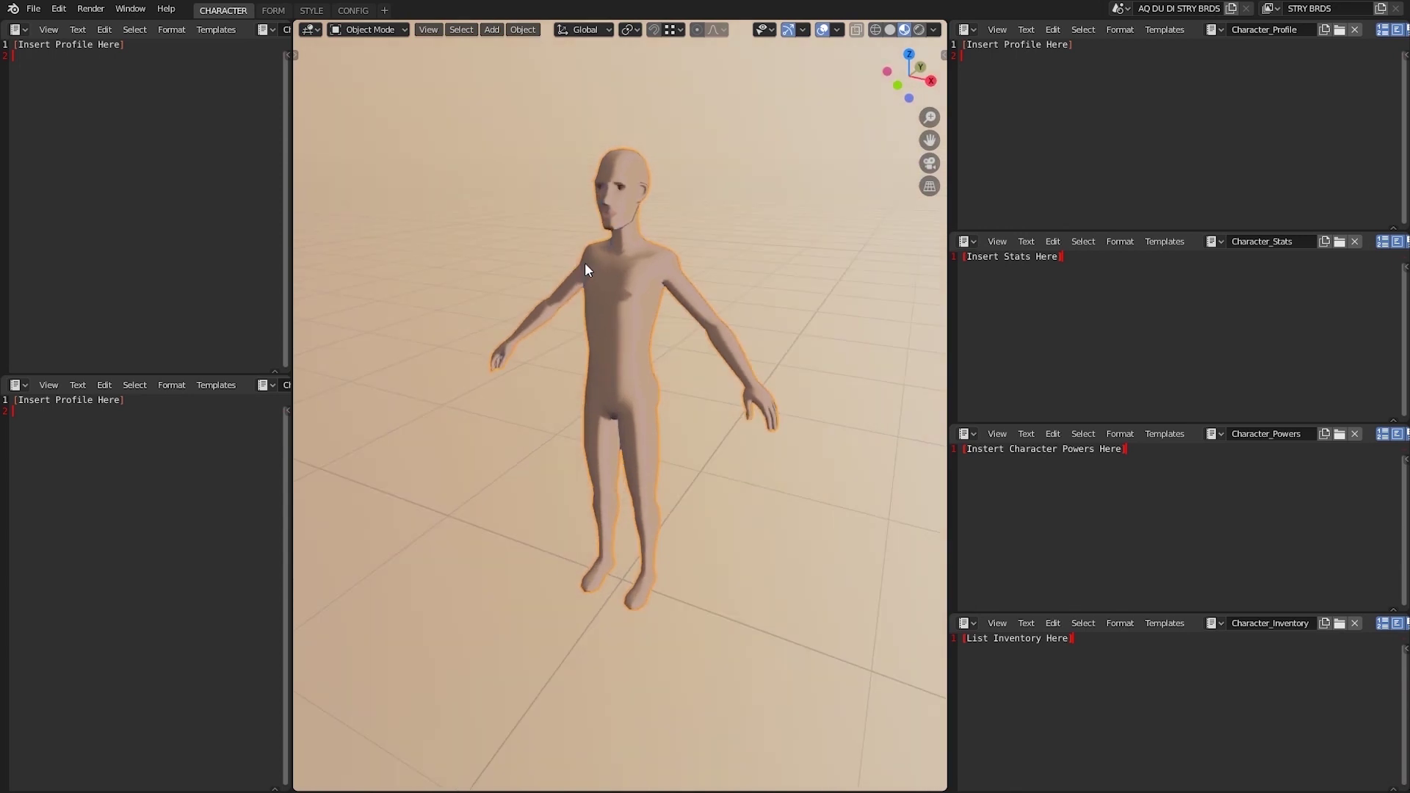
{"action": "left_click", "coordinate": [934, 30]}
{"action": "left_click", "coordinate": [931, 147]}
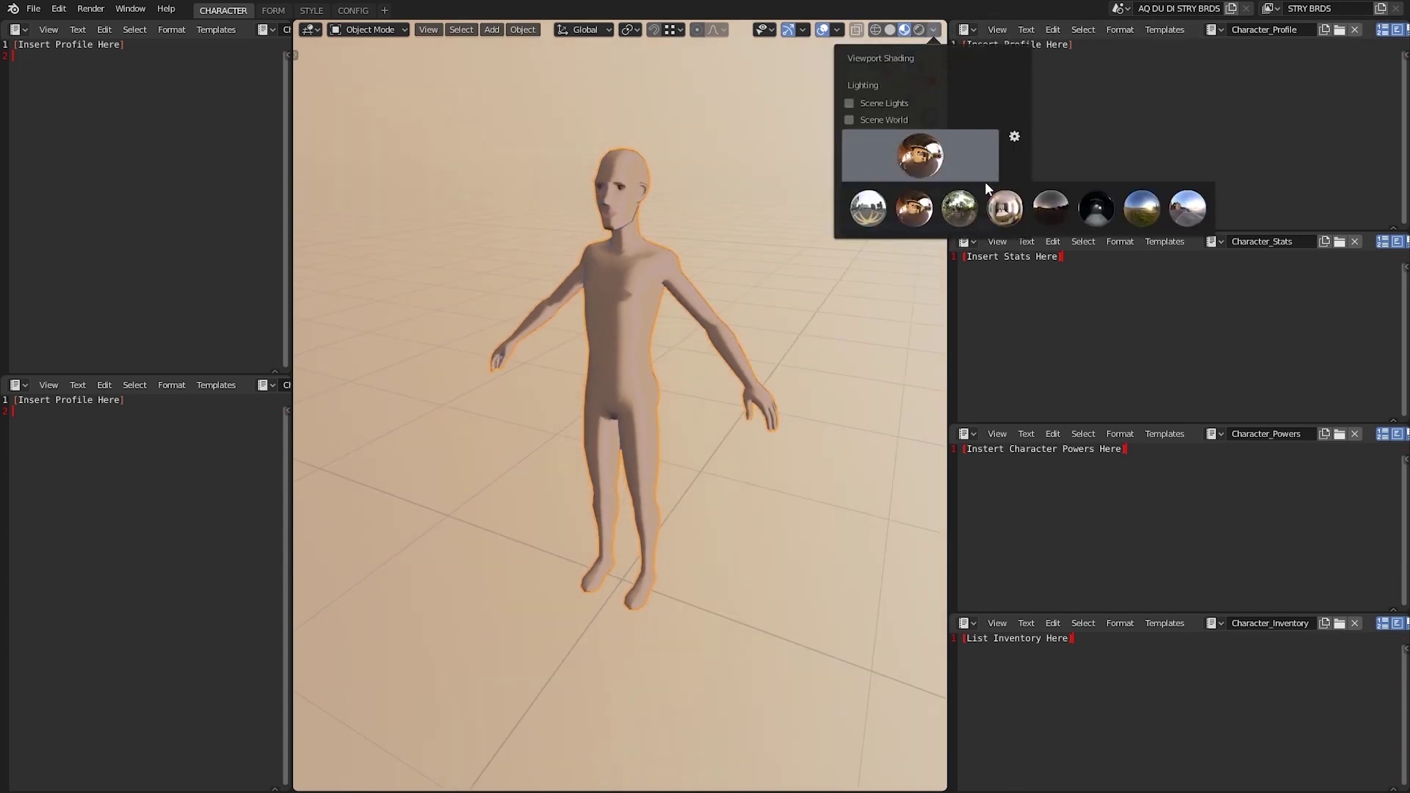
{"action": "left_click", "coordinate": [1098, 211]}
{"action": "left_click", "coordinate": [936, 154]}
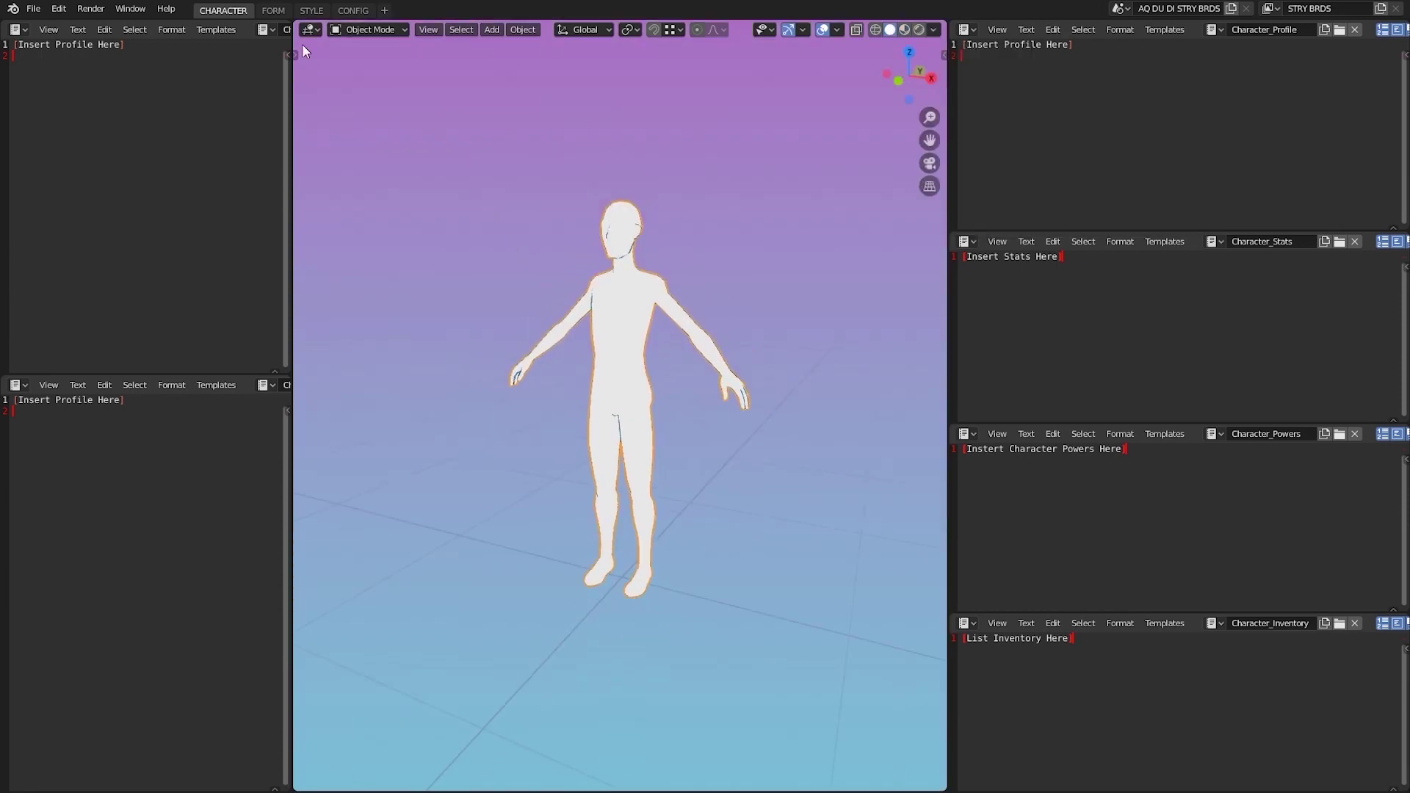
In the FORM workspace, put the control armature in pose mode and enlarge the rig
{"action": "left_click", "coordinate": [273, 10]}
{"action": "left_click", "coordinate": [792, 505]}
{"action": "key", "text": "ctrl+Tab"}
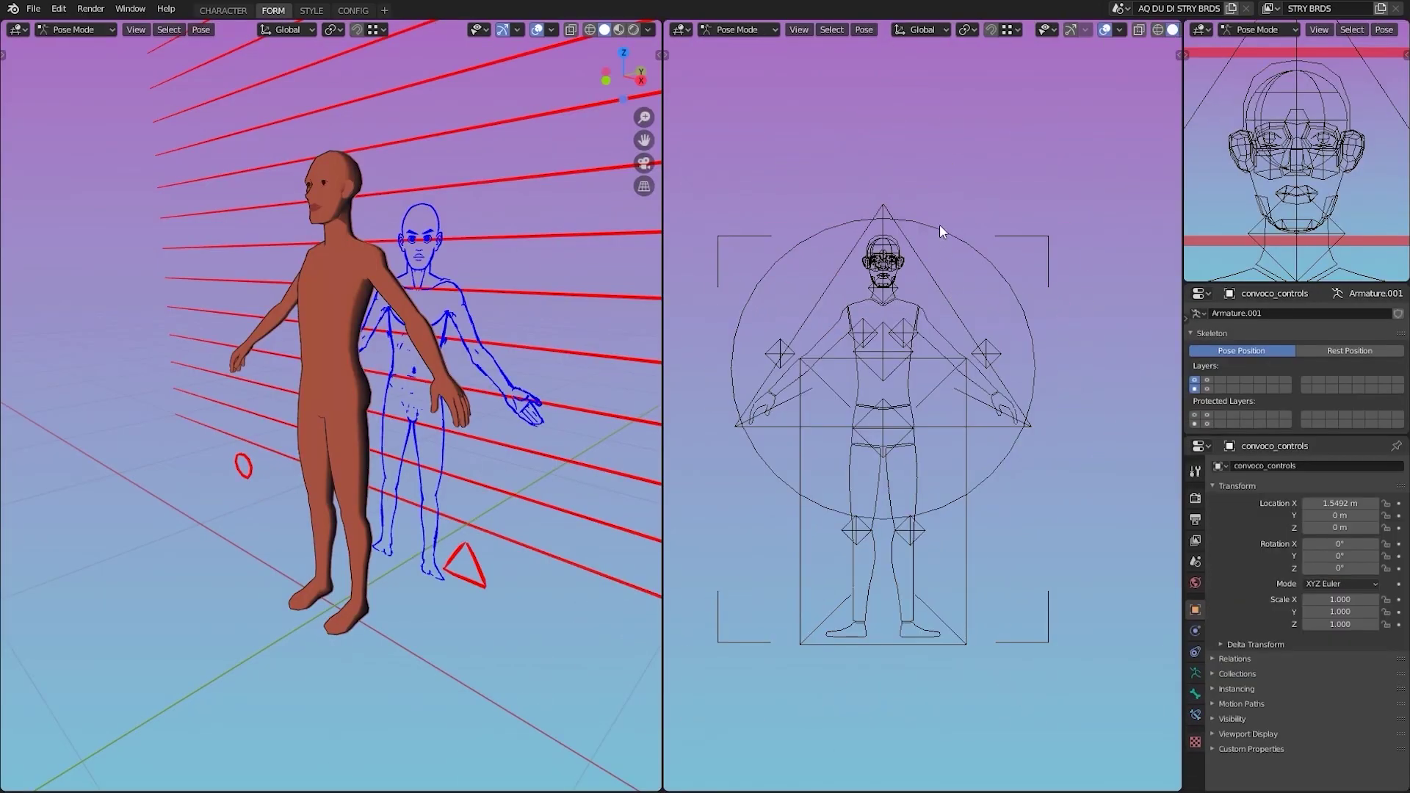
{"action": "key", "text": "s"}
{"action": "left_click", "coordinate": [514, 325]}
Shrink the head control and widen the chest control in front view
{"action": "key", "text": "s"}
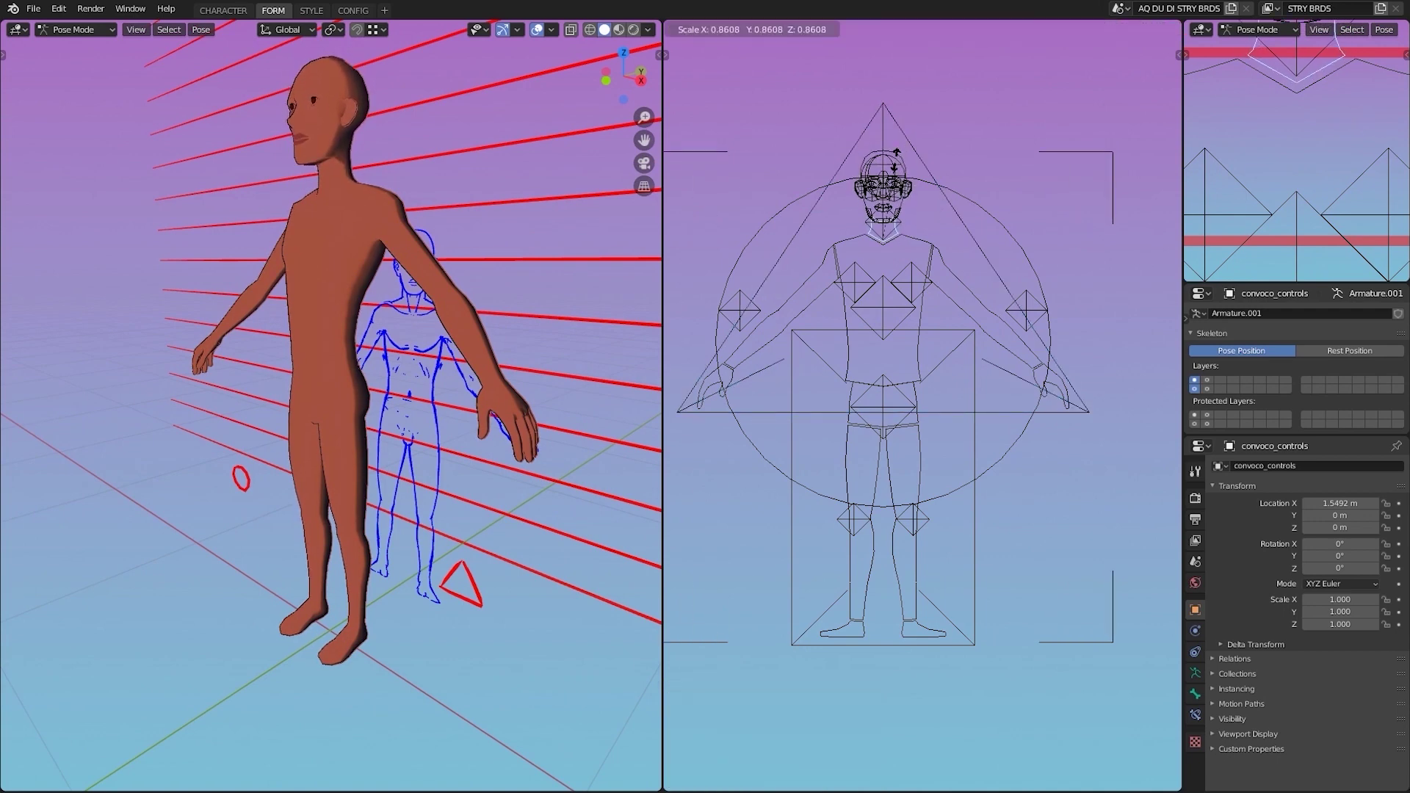
{"action": "left_click", "coordinate": [894, 151]}
{"action": "key", "text": "KP_1"}
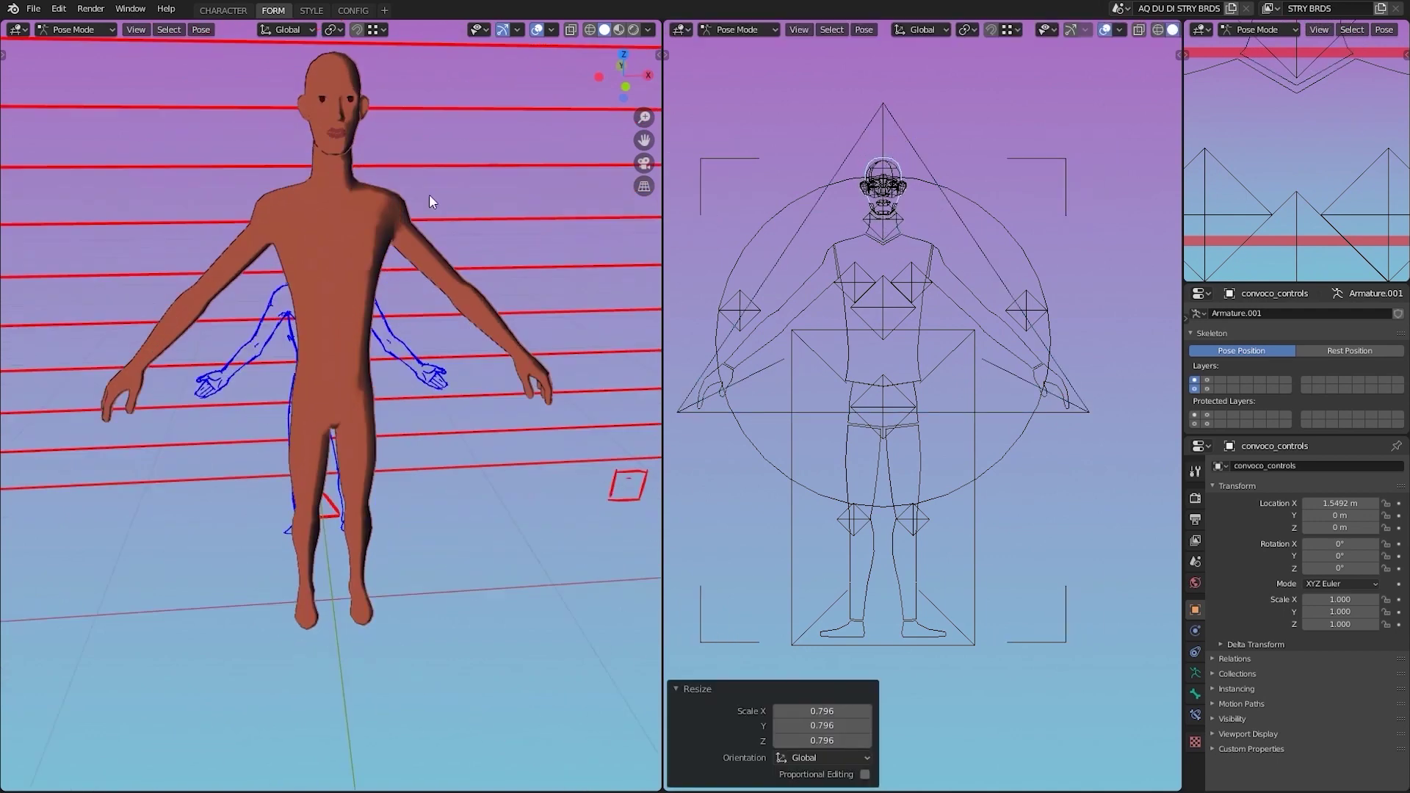
{"action": "left_click", "coordinate": [906, 310]}
{"action": "key", "text": "s"}
{"action": "left_click", "coordinate": [917, 303]}
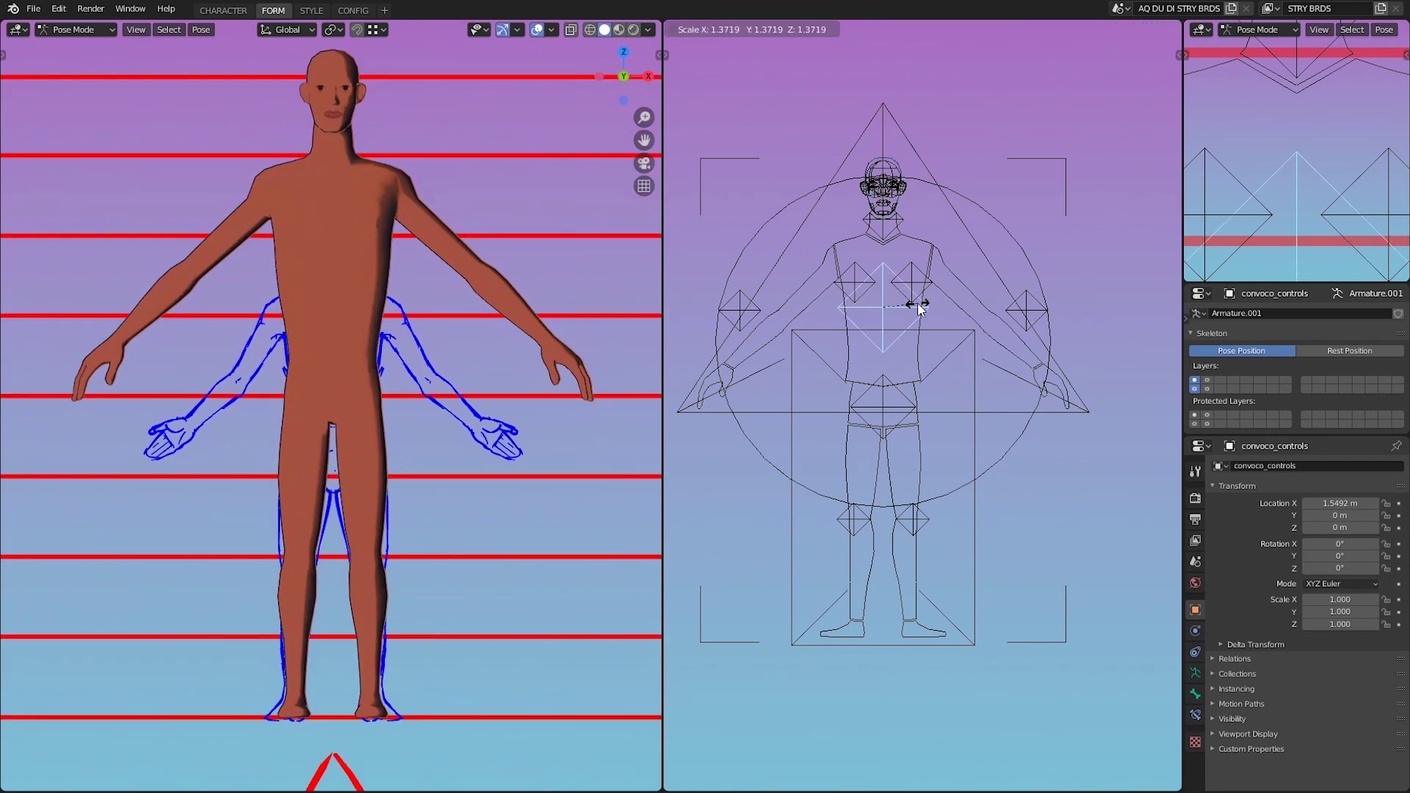
{"action": "key", "text": "s"}
{"action": "left_click", "coordinate": [976, 227]}
{"action": "scroll", "coordinate": [403, 265], "scroll_direction": "down", "scroll_amount": 3}
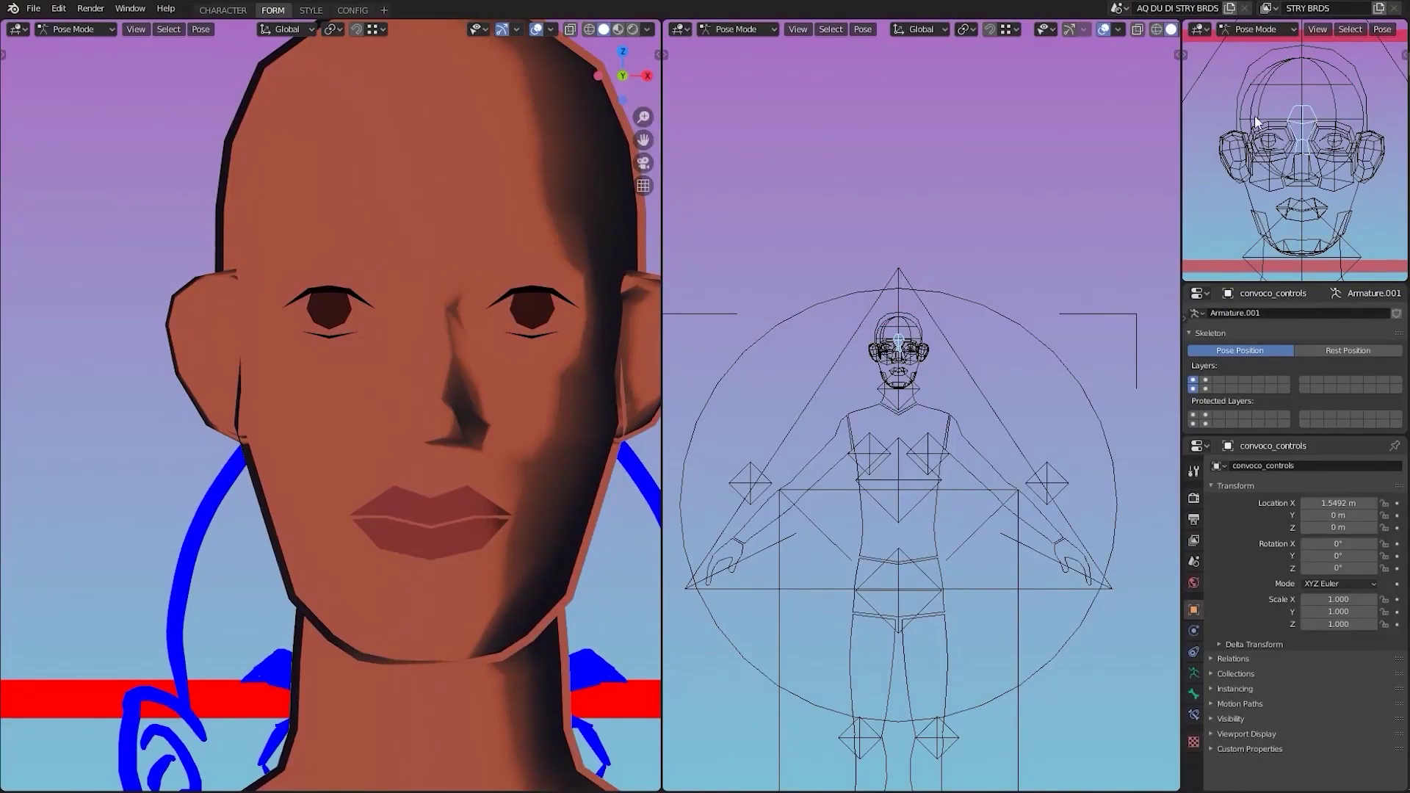
Enlarge the right eye control and shift both eye controls sideways
{"action": "left_click", "coordinate": [1343, 117]}
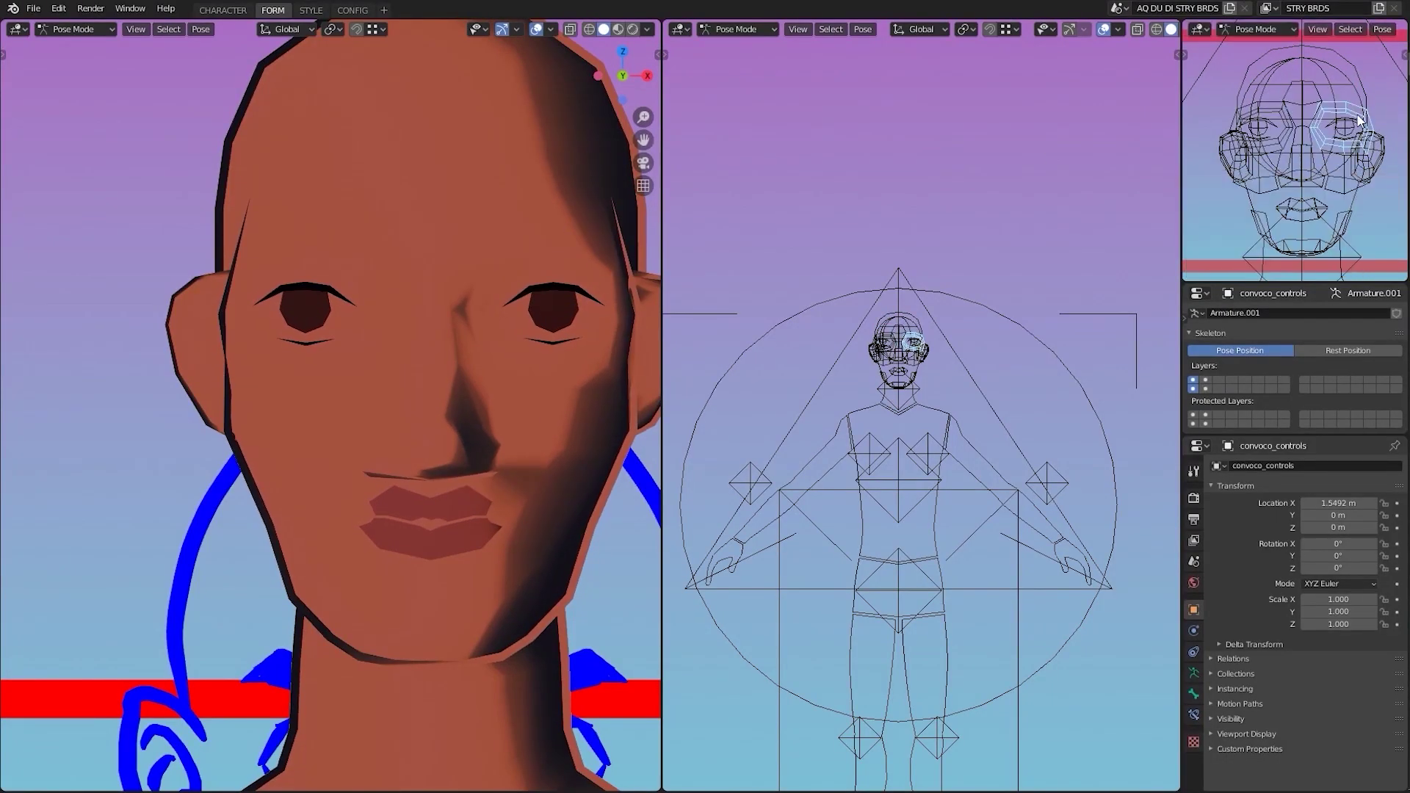
{"action": "scroll", "coordinate": [416, 363], "scroll_direction": "down", "scroll_amount": 3}
{"action": "key", "text": "s"}
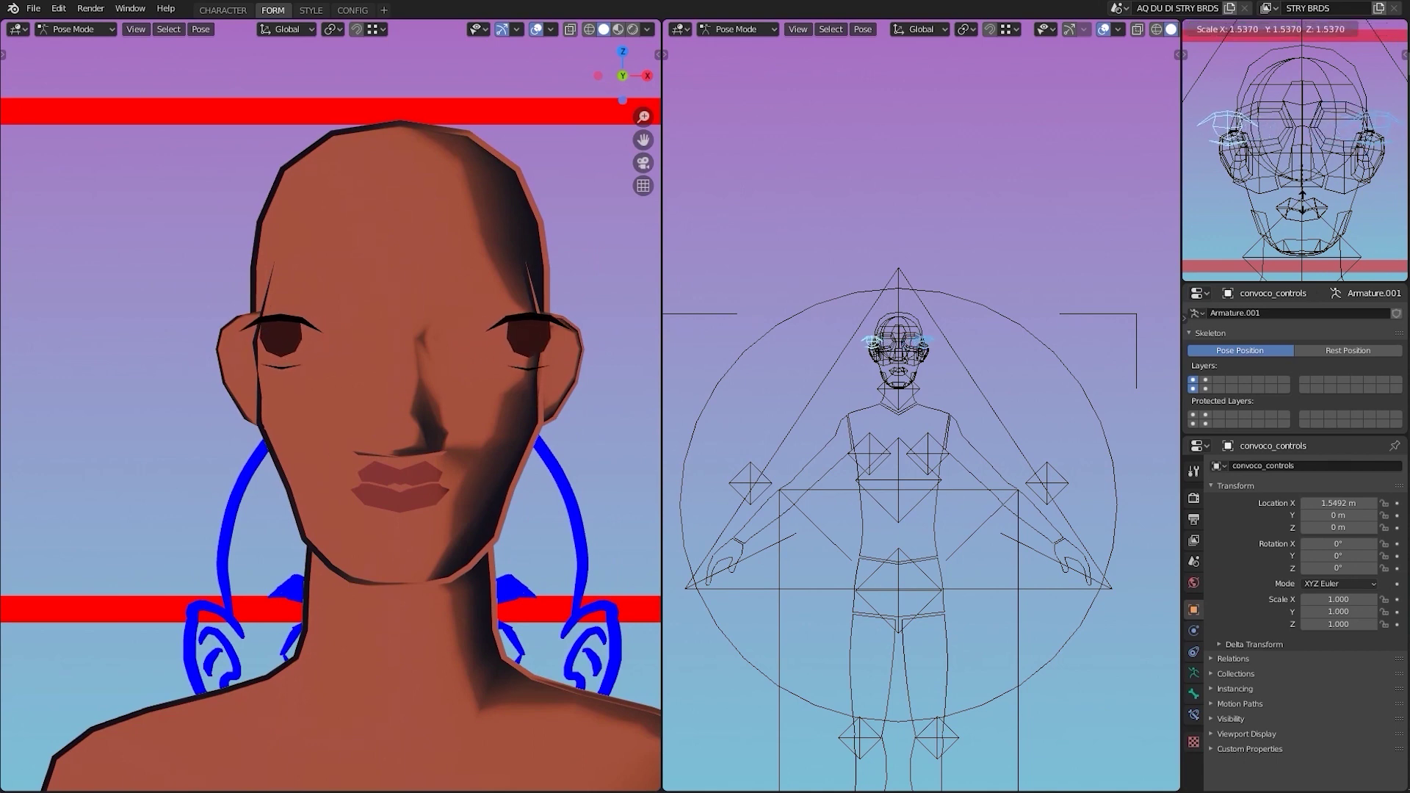
{"action": "left_click", "coordinate": [1348, 147]}
{"action": "key", "text": "g"}
{"action": "left_click", "coordinate": [1348, 147]}
{"action": "left_click", "coordinate": [1263, 125]}
{"action": "key", "text": "g"}
{"action": "left_click", "coordinate": [1266, 127]}
Resize the mouth control and lower it vertically along Z
{"action": "middle_click_drag", "start_coordinate": [403, 370], "coordinate": [470, 395]}
{"action": "scroll", "coordinate": [1298, 141], "scroll_direction": "up", "scroll_amount": 1}
{"action": "left_click", "coordinate": [1299, 217]}
{"action": "key", "text": "s"}
{"action": "left_click", "coordinate": [1315, 222]}
{"action": "key", "text": "g"}
{"action": "key", "text": "z"}
{"action": "key", "text": "g"}
{"action": "key", "text": "z"}
{"action": "left_click", "coordinate": [1317, 20]}
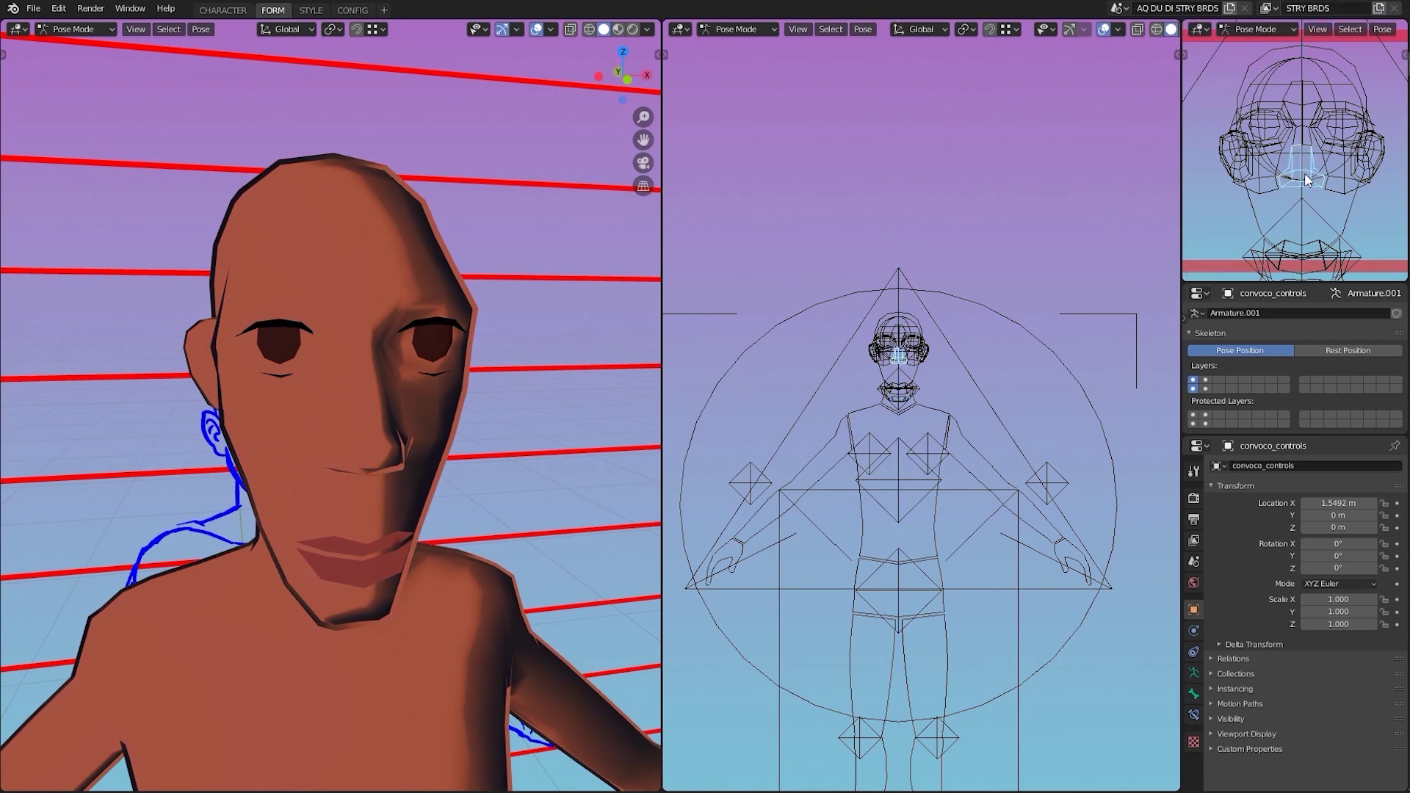
In side view, enlarge the nose control and move it vertically along Z
{"action": "key", "text": "KP_3"}
{"action": "key", "text": "s"}
{"action": "left_click", "coordinate": [1381, 150]}
{"action": "key", "text": "g"}
{"action": "key", "text": "z"}
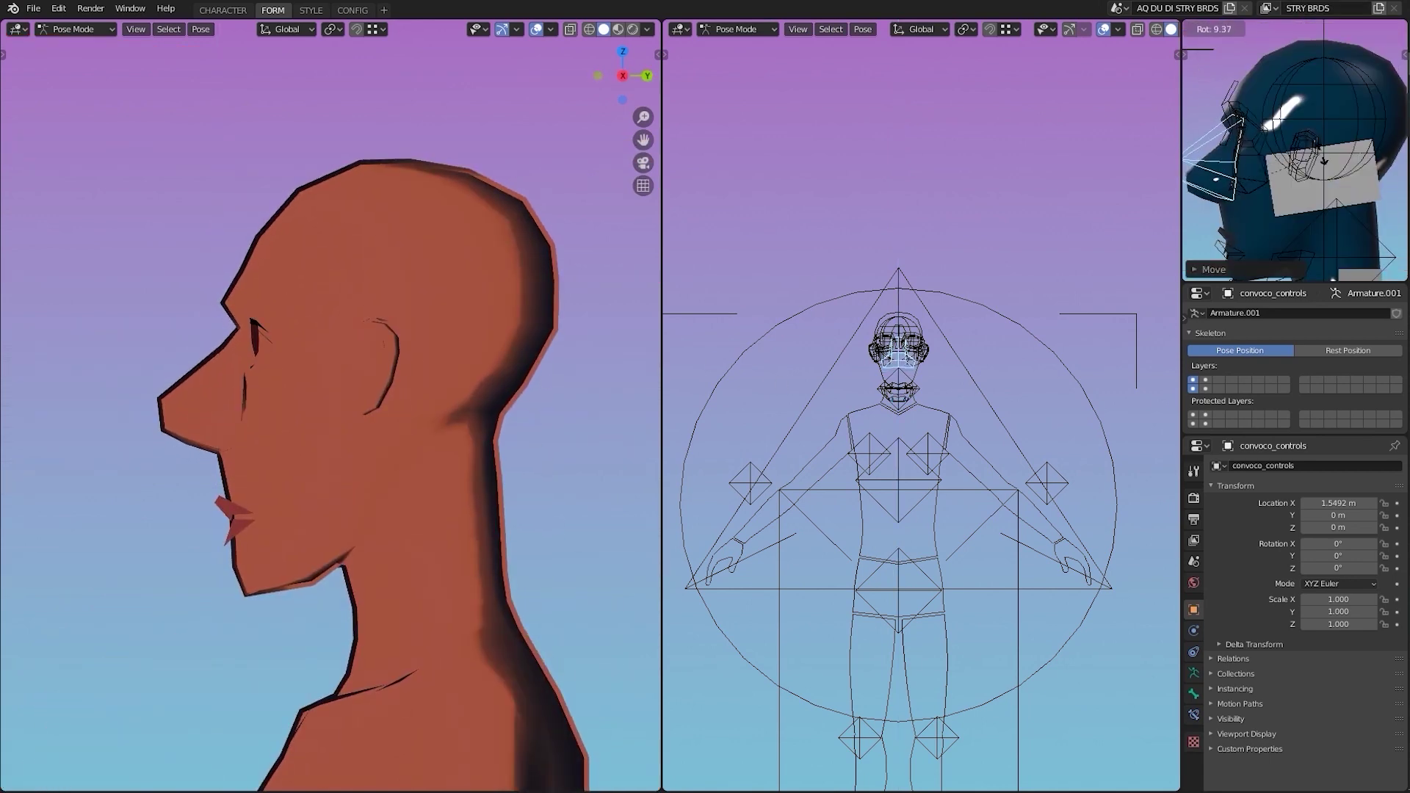
{"action": "left_click", "coordinate": [1379, 139]}
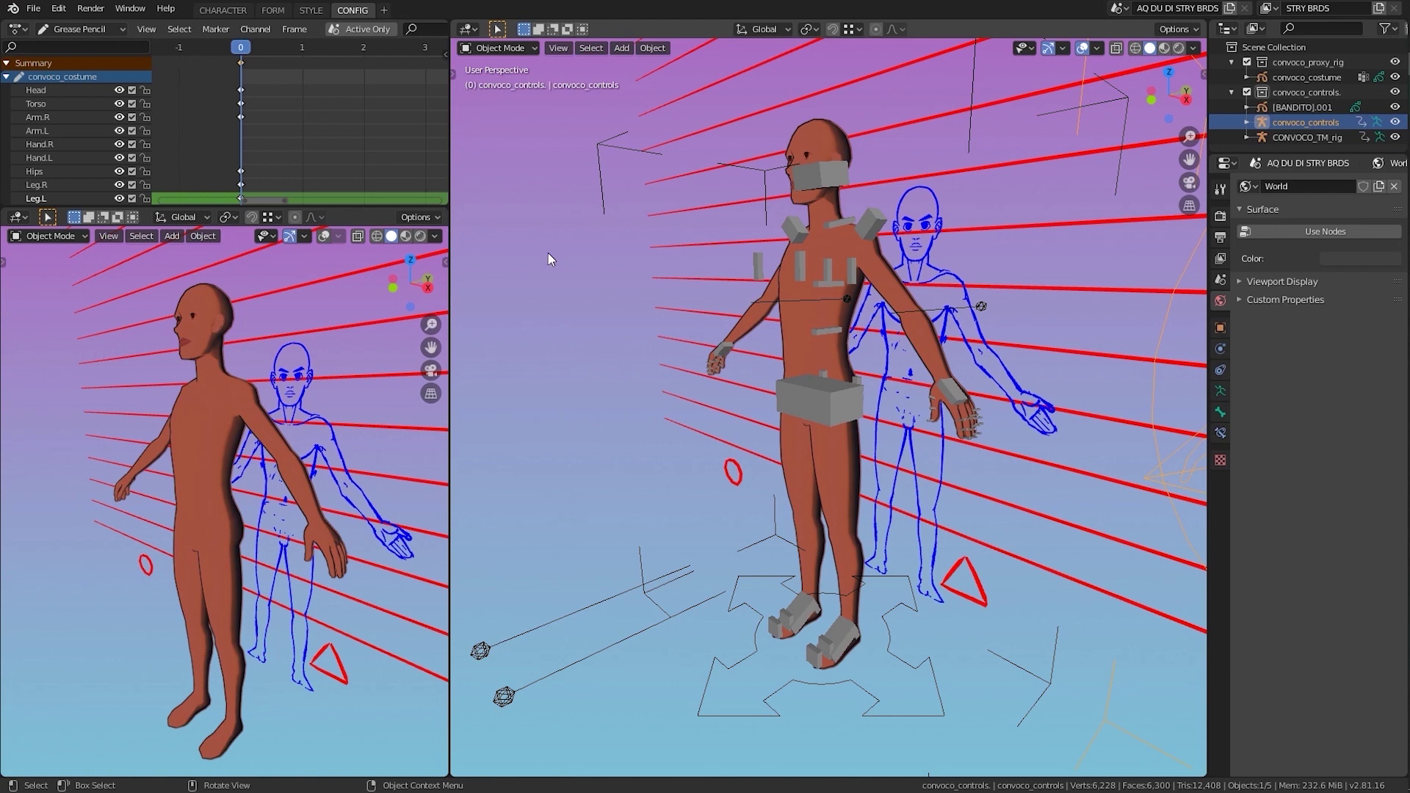
Orbit the right viewport to see the blocked-out character from its other side
{"action": "mouse_move", "coordinate": [702, 424]}
{"action": "middle_mouse_down"}
{"action": "mouse_move", "coordinate": [702, 473]}
{"action": "mouse_move", "coordinate": [859, 489]}
{"action": "mouse_move", "coordinate": [702, 464]}
{"action": "mouse_move", "coordinate": [690, 470]}
{"action": "mouse_move", "coordinate": [703, 482]}
{"action": "middle_mouse_up"}
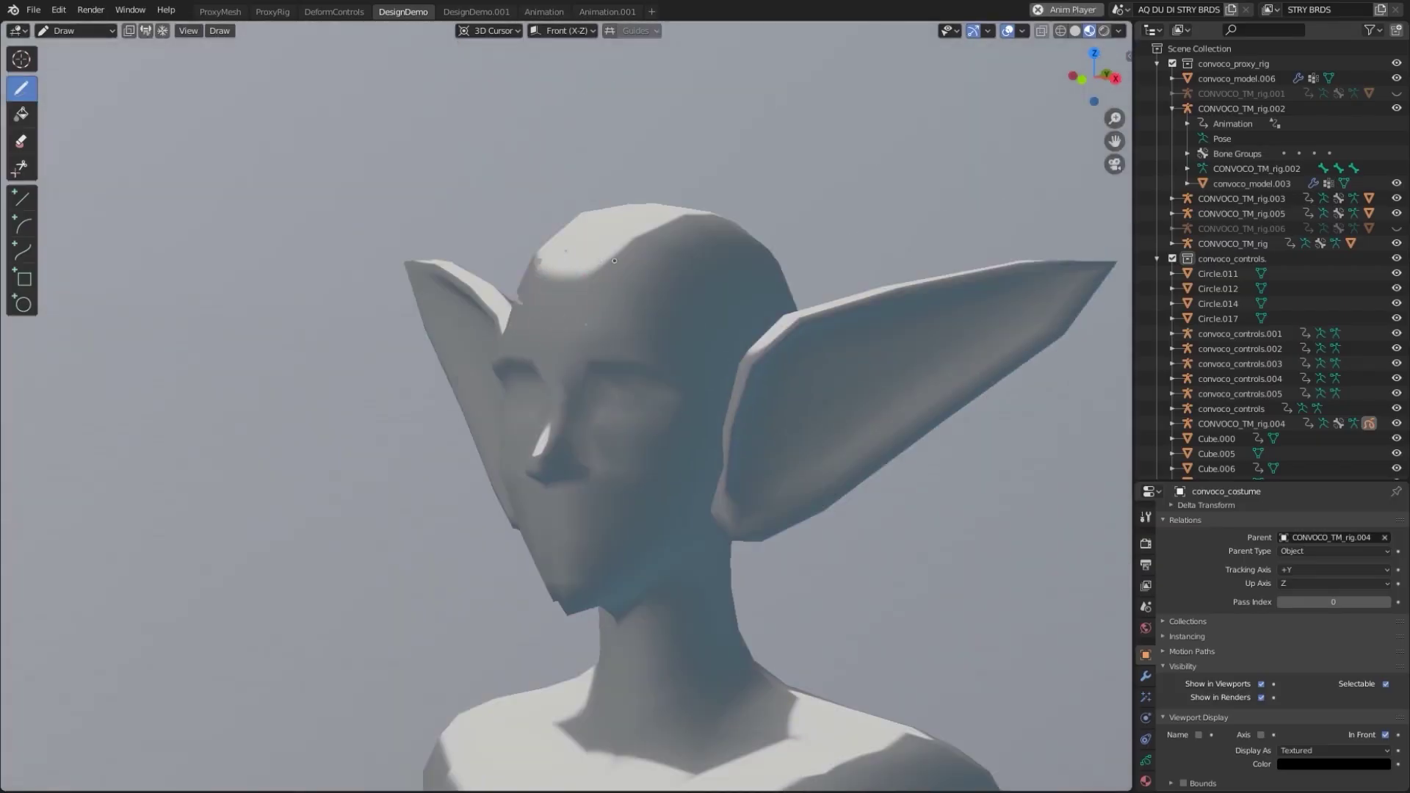
Show the side panel's brush settings, a timeline below, and the costume's stroke material settings
{"action": "key", "text": "n"}
{"action": "left_click", "coordinate": [1123, 85]}
{"action": "mouse_move", "coordinate": [613, 789]}
{"action": "left_mouse_down"}
{"action": "mouse_move", "coordinate": [613, 617]}
{"action": "mouse_move", "coordinate": [613, 734]}
{"action": "left_mouse_up"}
{"action": "scroll", "coordinate": [309, 411], "scroll_direction": "down", "scroll_amount": 1}
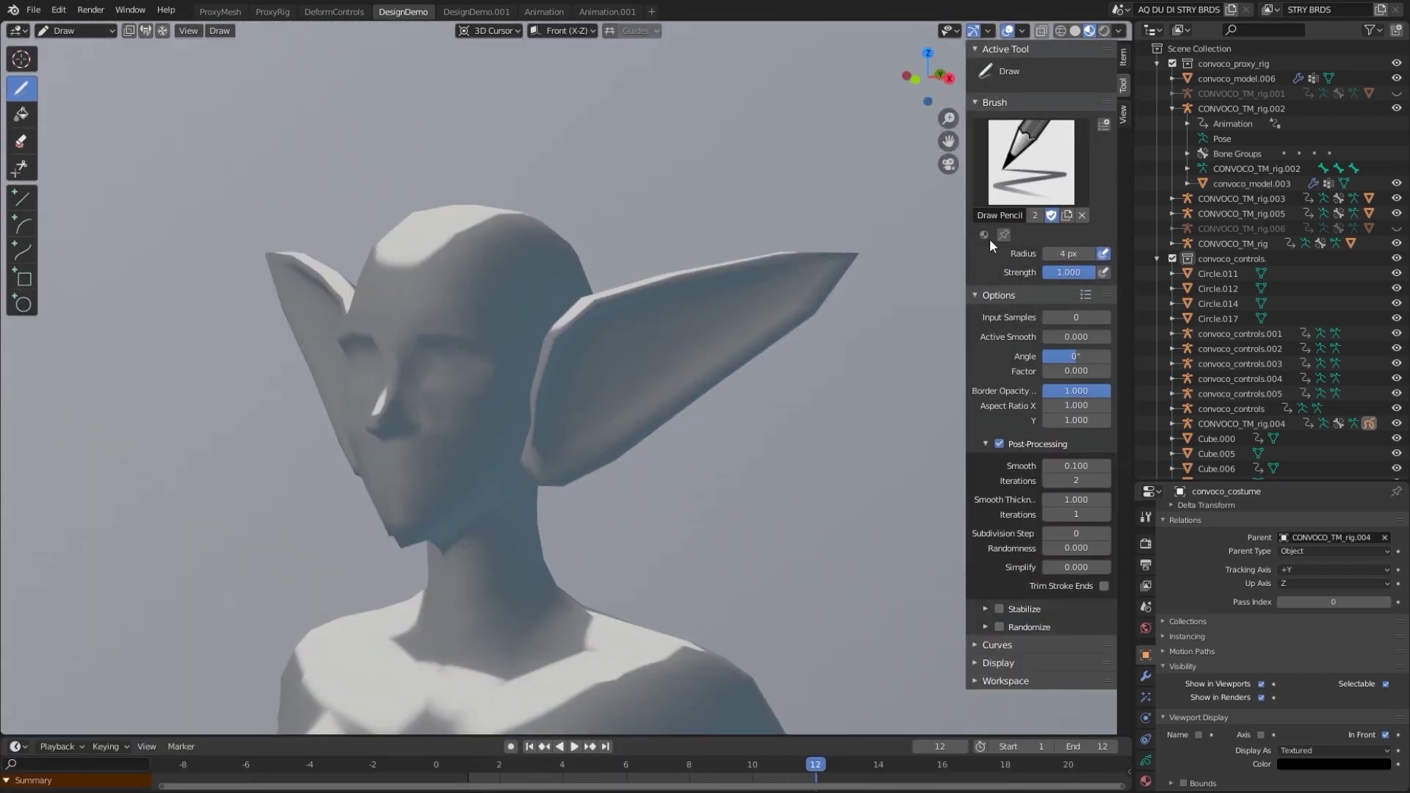
{"action": "left_click", "coordinate": [1145, 780]}
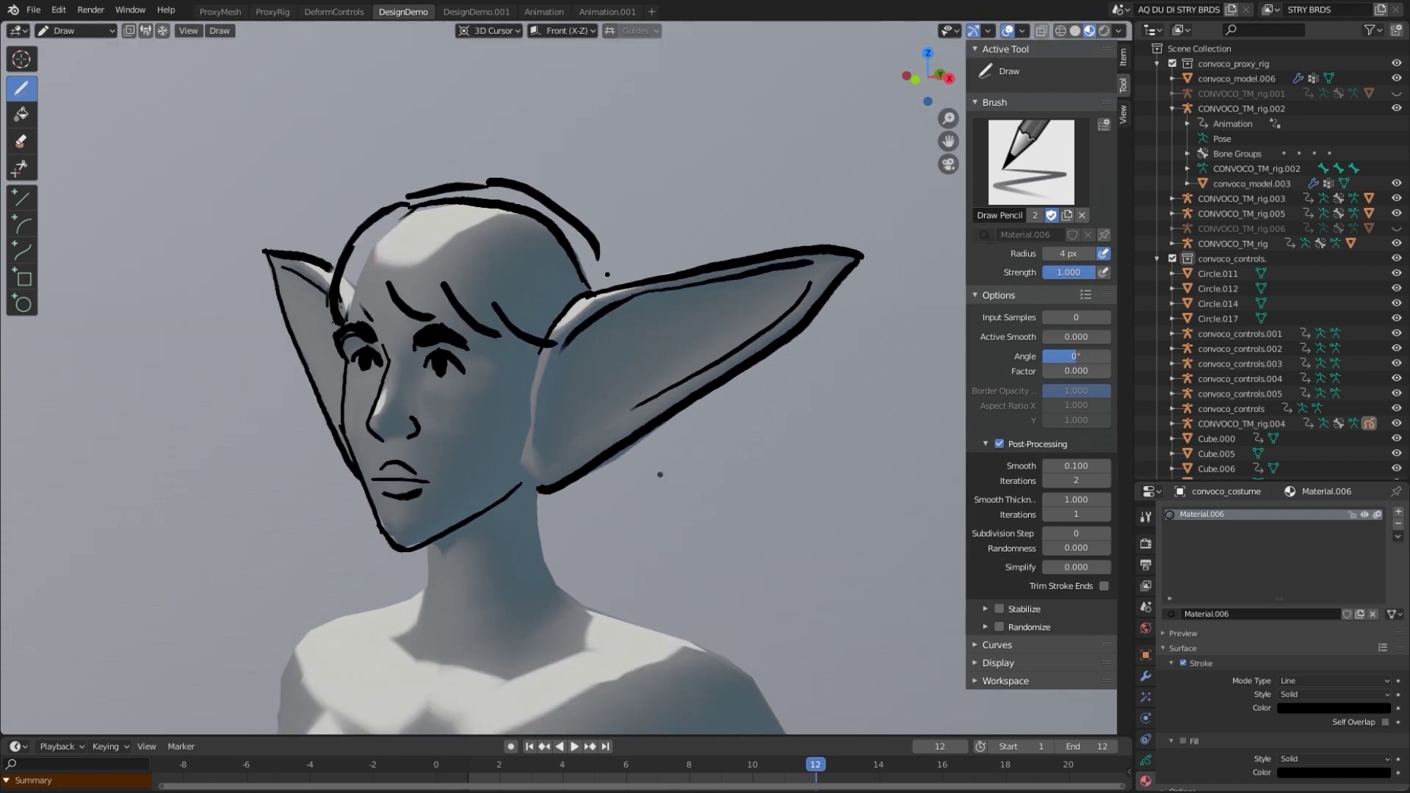
Turn off the pencil brush's Post-Processing and turn on Randomize
{"action": "scroll", "coordinate": [534, 196], "scroll_direction": "down", "scroll_amount": 4}
{"action": "scroll", "coordinate": [474, 424], "scroll_direction": "up", "scroll_amount": 4}
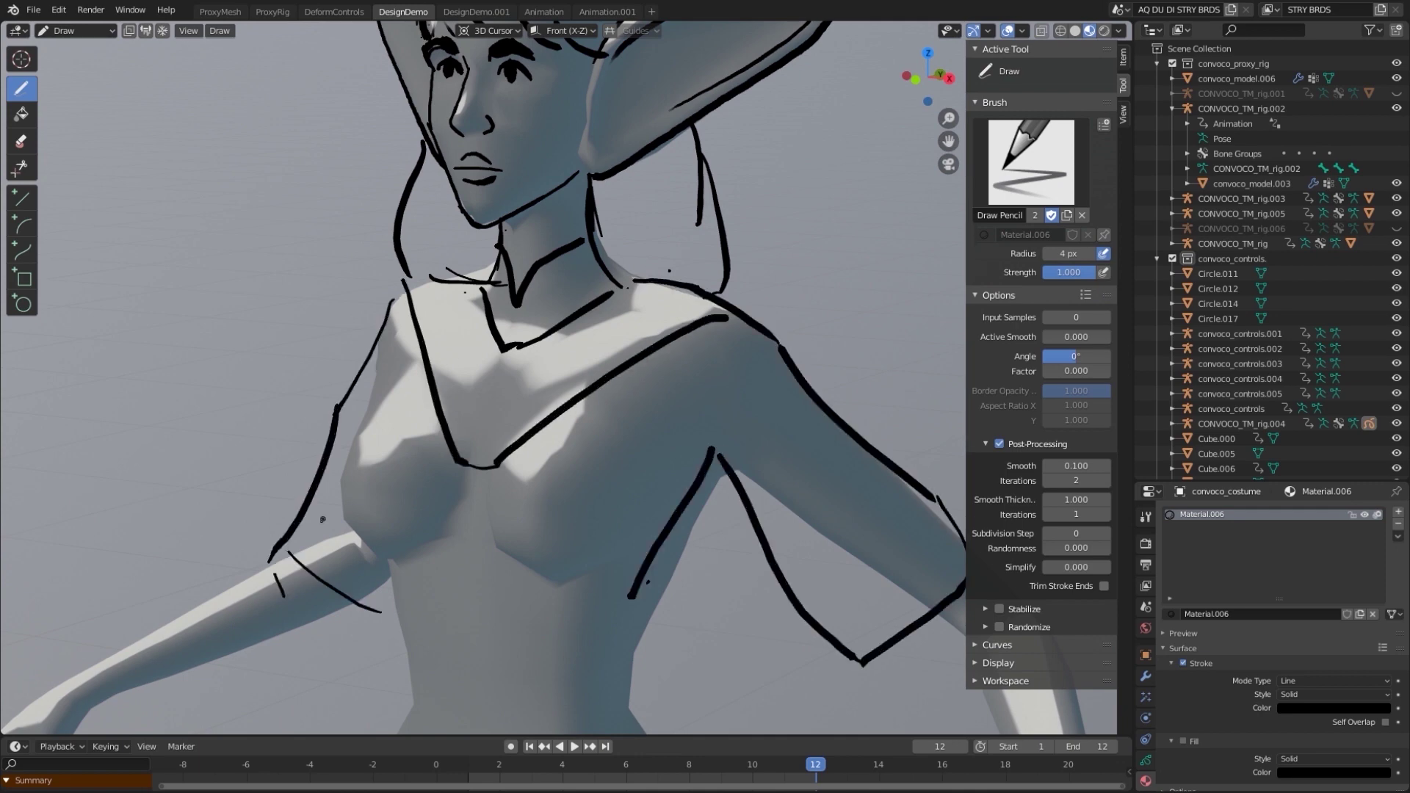
{"action": "scroll", "coordinate": [732, 678], "scroll_direction": "down", "scroll_amount": 5}
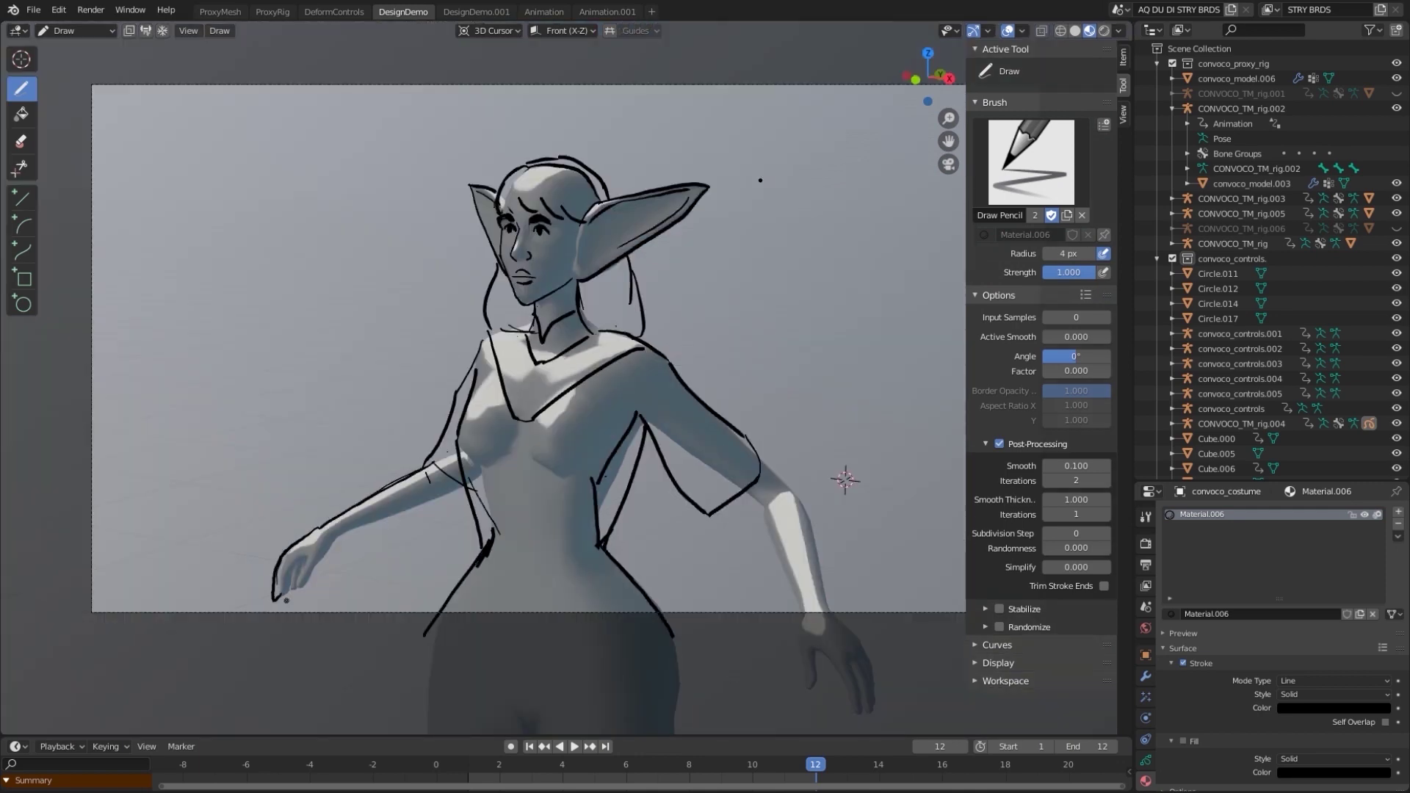
{"action": "left_click", "coordinate": [999, 443]}
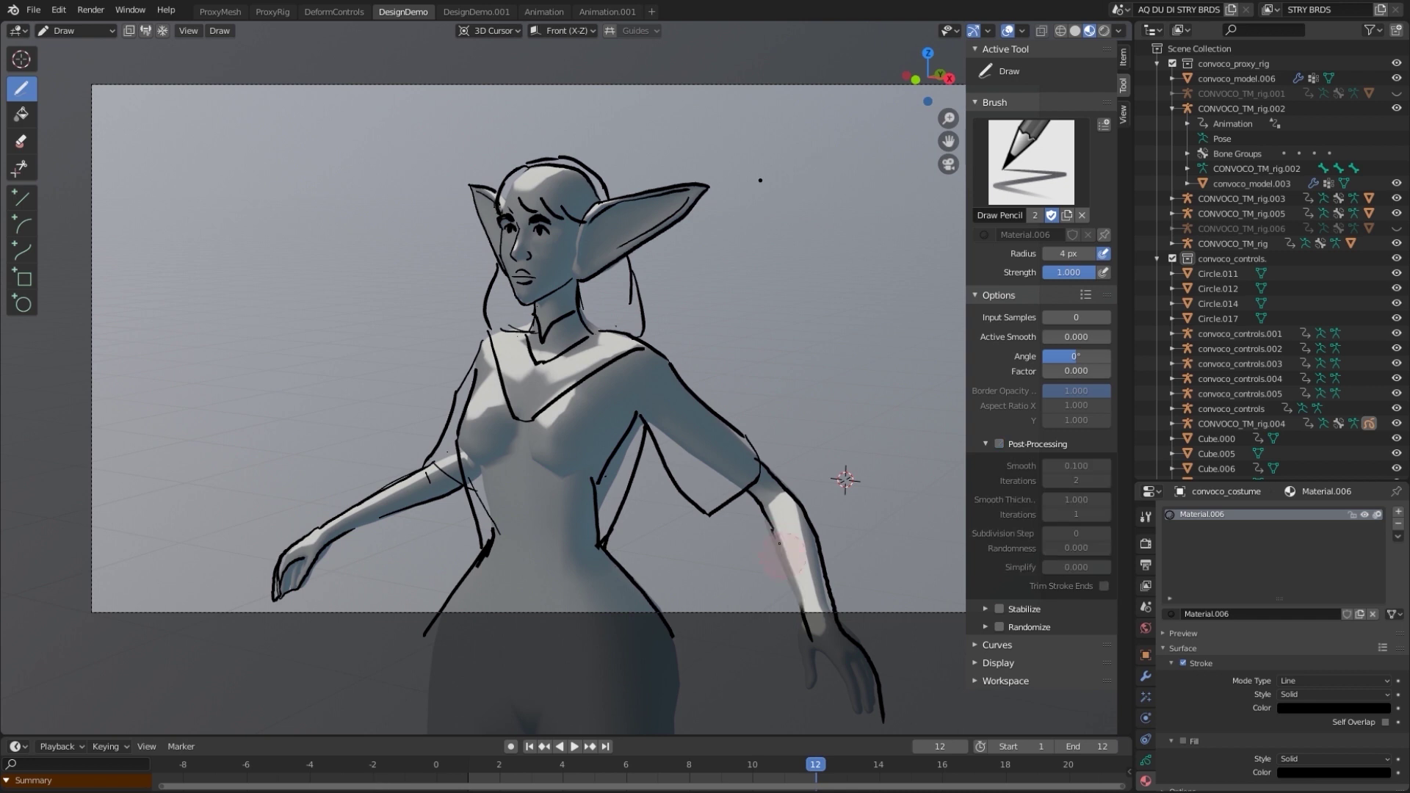
{"action": "left_click", "coordinate": [998, 626]}
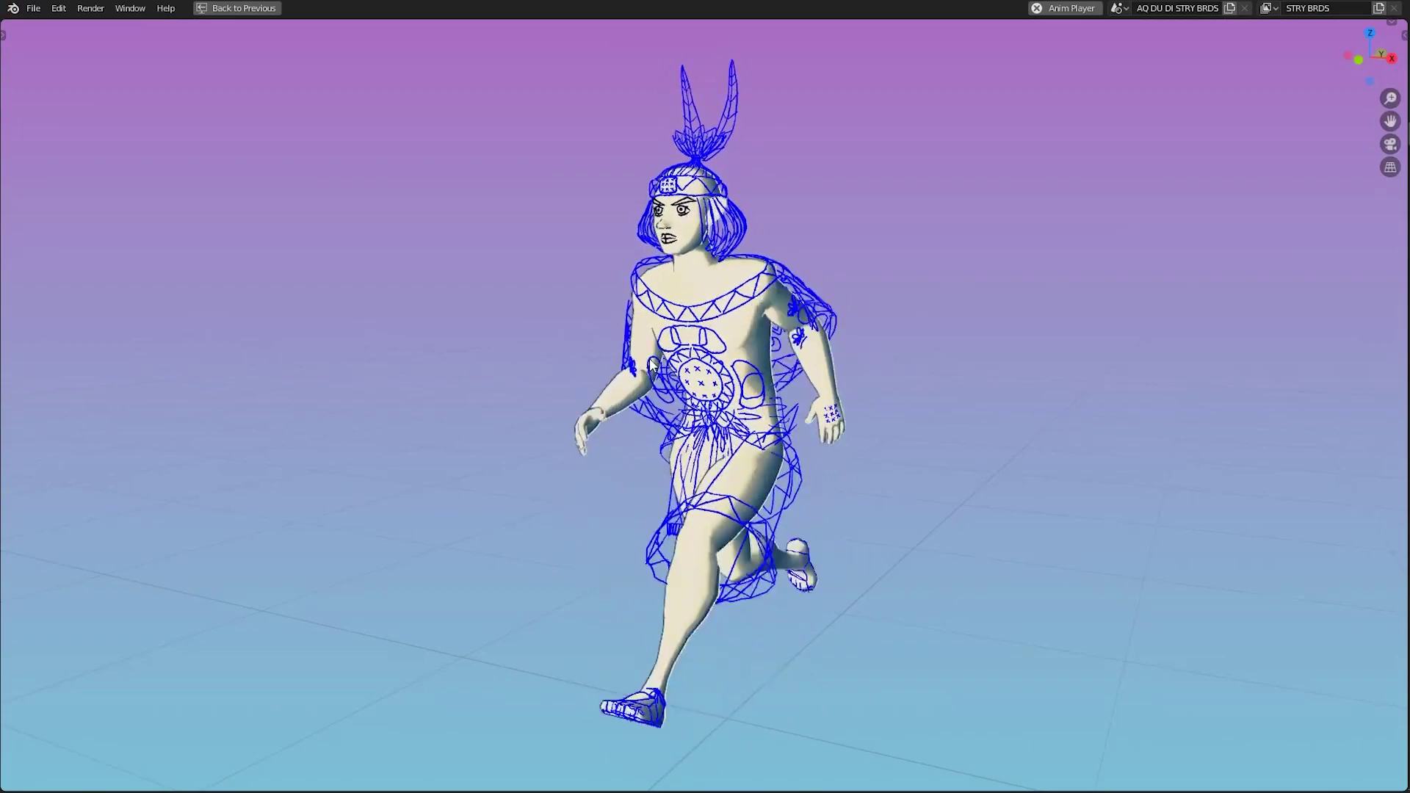
Orbit the running villager in the Anim Player view to see another side
{"action": "mouse_move", "coordinate": [607, 394]}
{"action": "middle_mouse_down"}
{"action": "mouse_move", "coordinate": [844, 384]}
{"action": "mouse_move", "coordinate": [795, 354]}
{"action": "mouse_move", "coordinate": [932, 346]}
{"action": "mouse_move", "coordinate": [1009, 323]}
{"action": "mouse_move", "coordinate": [716, 368]}
{"action": "mouse_move", "coordinate": [846, 384]}
{"action": "middle_mouse_up"}
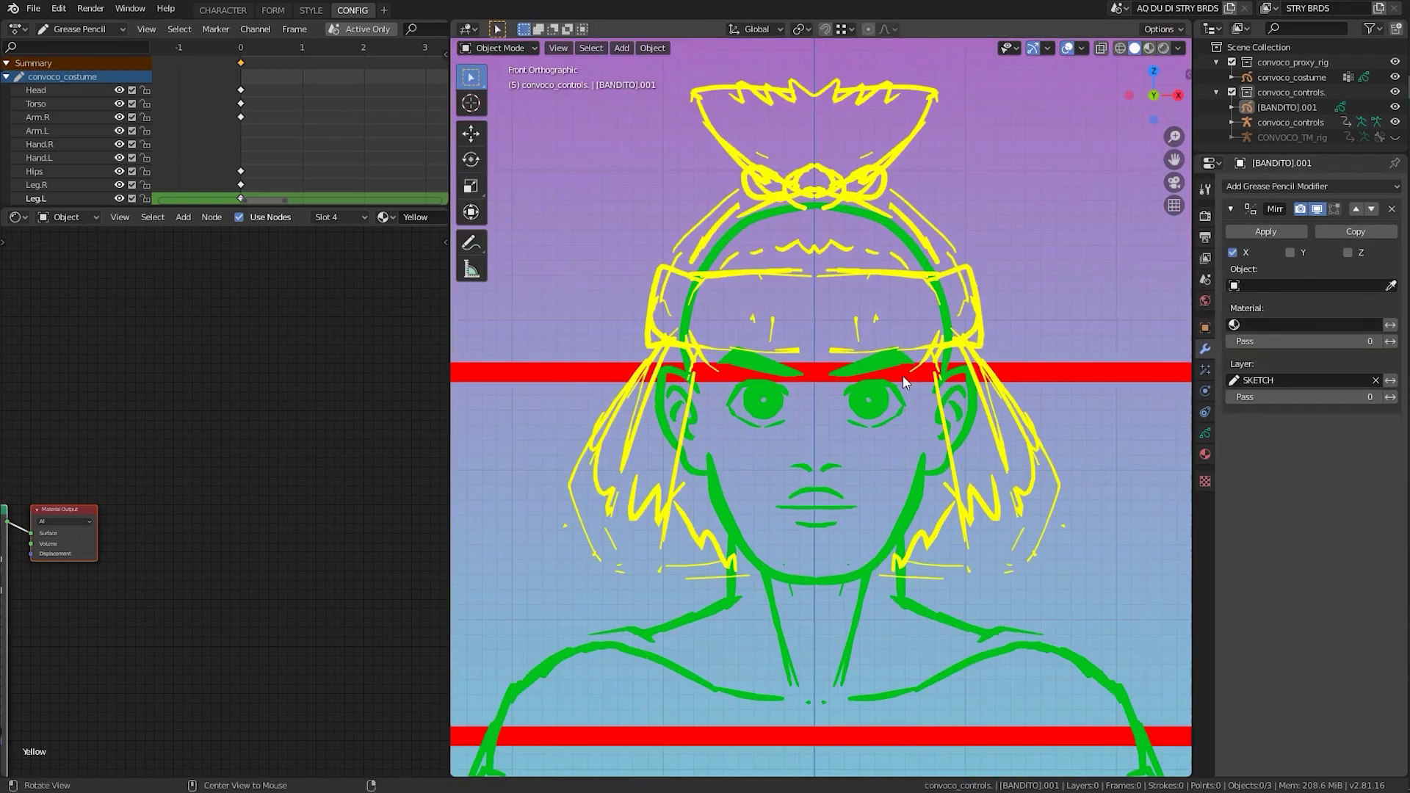
Enter Draw mode, try applying the Mirror modifier, and check the sketch's layer settings
{"action": "key", "text": "ctrl+Tab"}
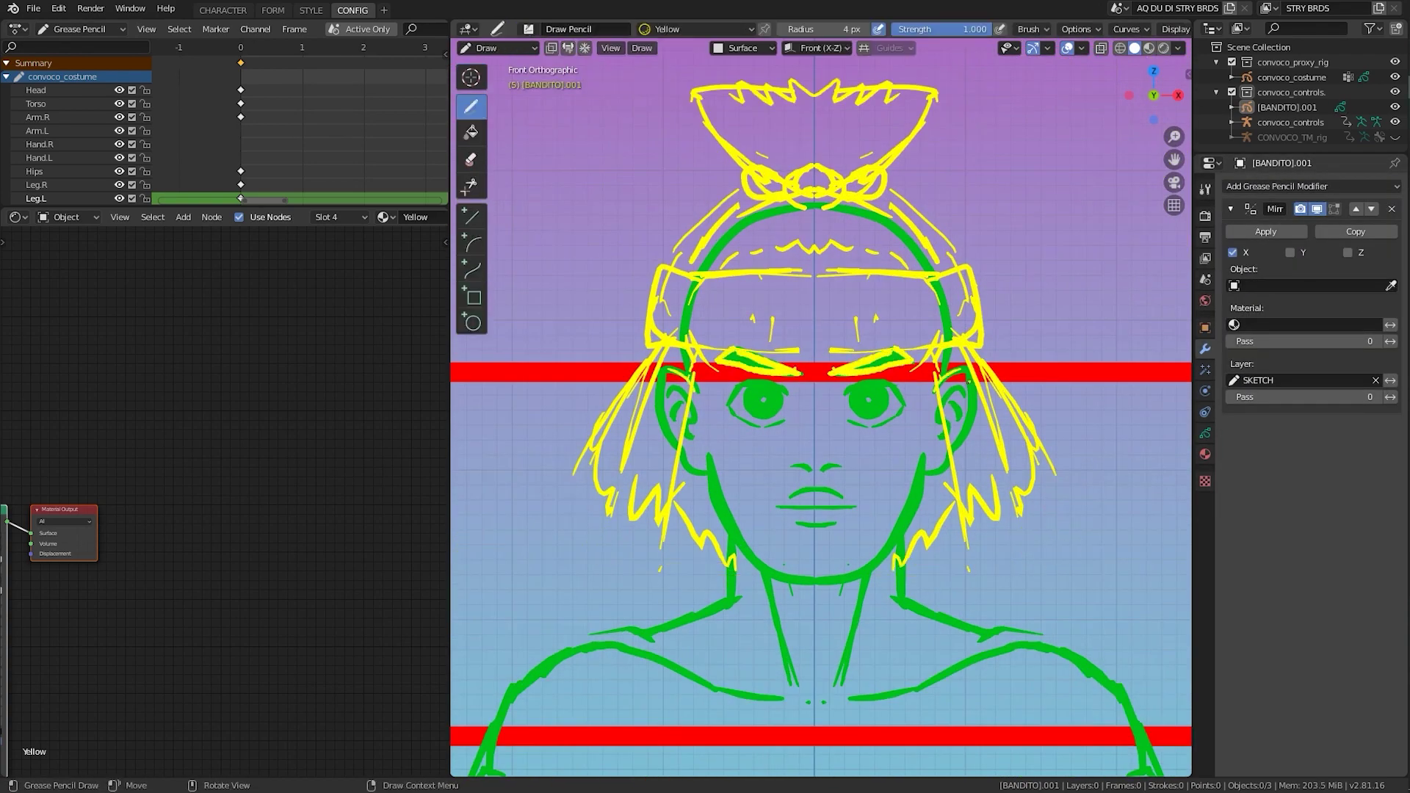
{"action": "scroll", "coordinate": [846, 515], "scroll_direction": "down", "scroll_amount": 5}
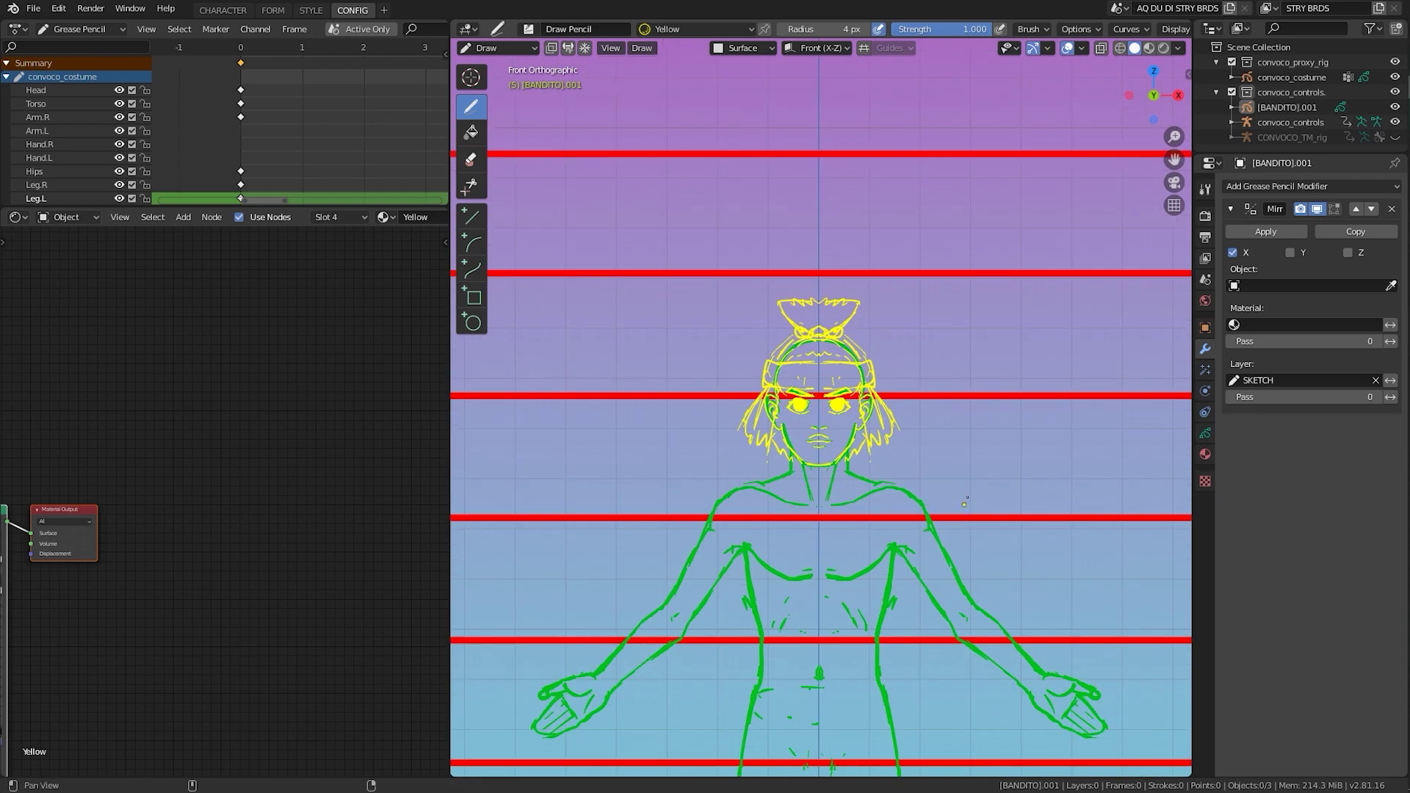
{"action": "scroll", "coordinate": [738, 327], "scroll_direction": "up", "scroll_amount": 4}
{"action": "left_click", "coordinate": [1265, 232]}
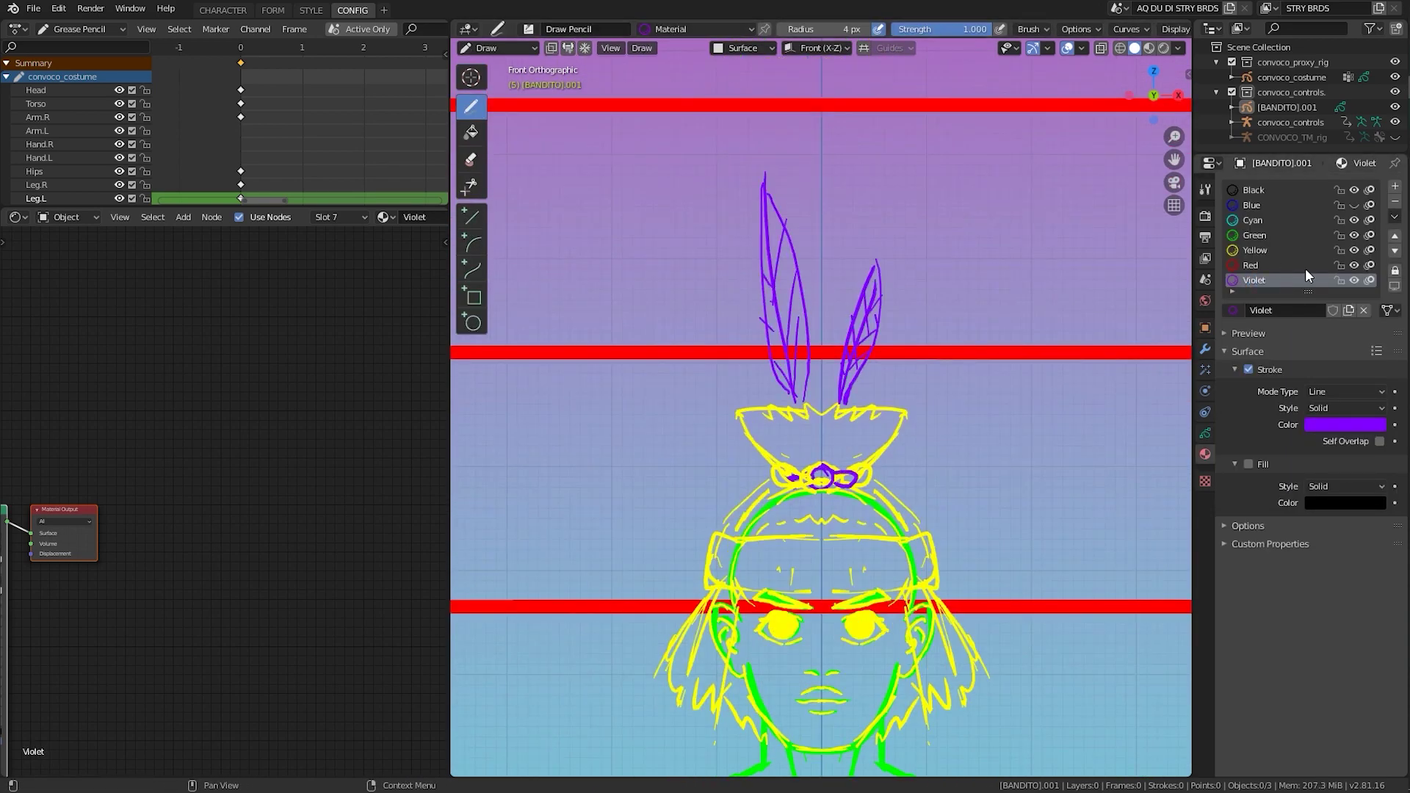
{"action": "left_click", "coordinate": [1205, 433]}
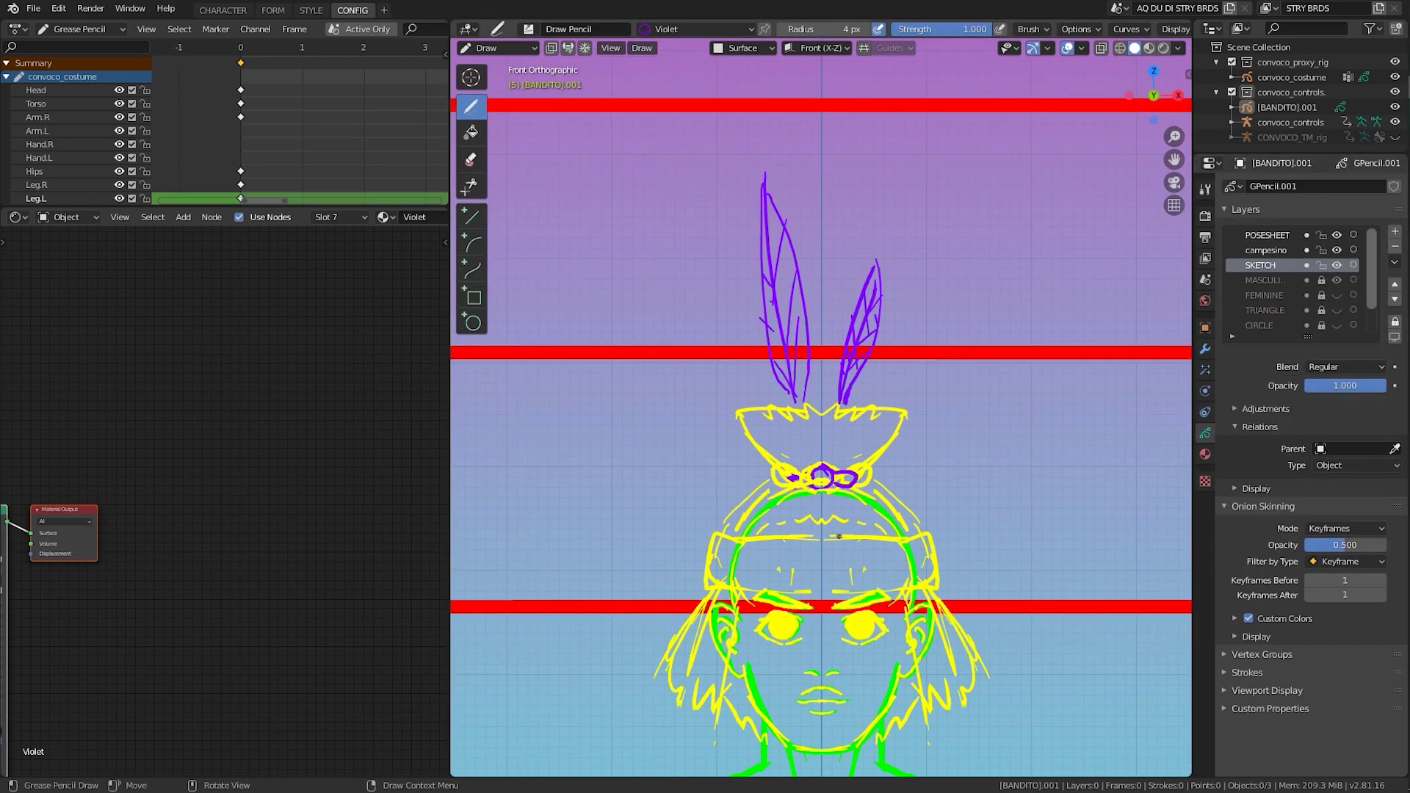
{"action": "scroll", "coordinate": [808, 427], "scroll_direction": "down", "scroll_amount": 6, "text": "shift"}
{"action": "scroll", "coordinate": [808, 428], "scroll_direction": "down", "scroll_amount": 3}
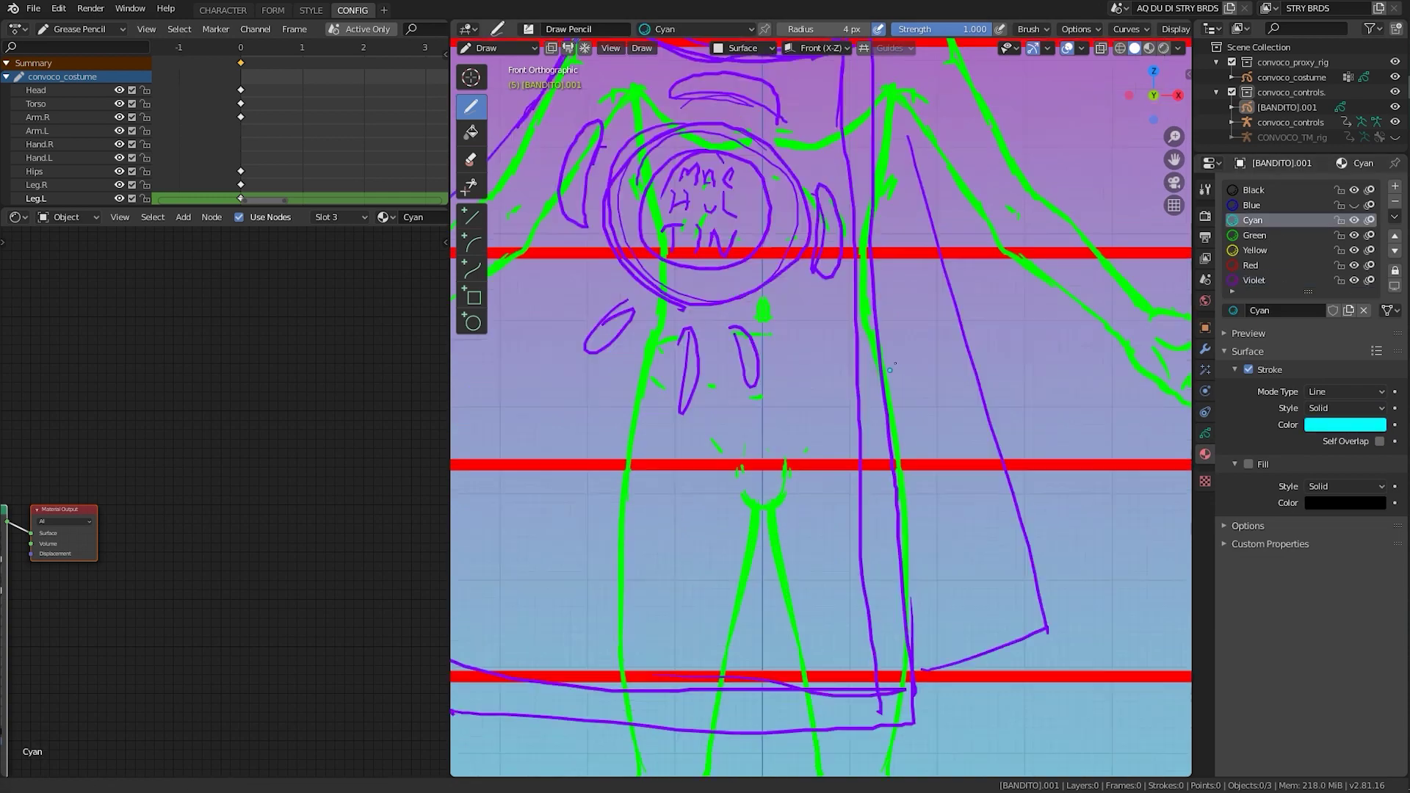
{"action": "scroll", "coordinate": [958, 127], "scroll_direction": "up", "scroll_amount": 2}
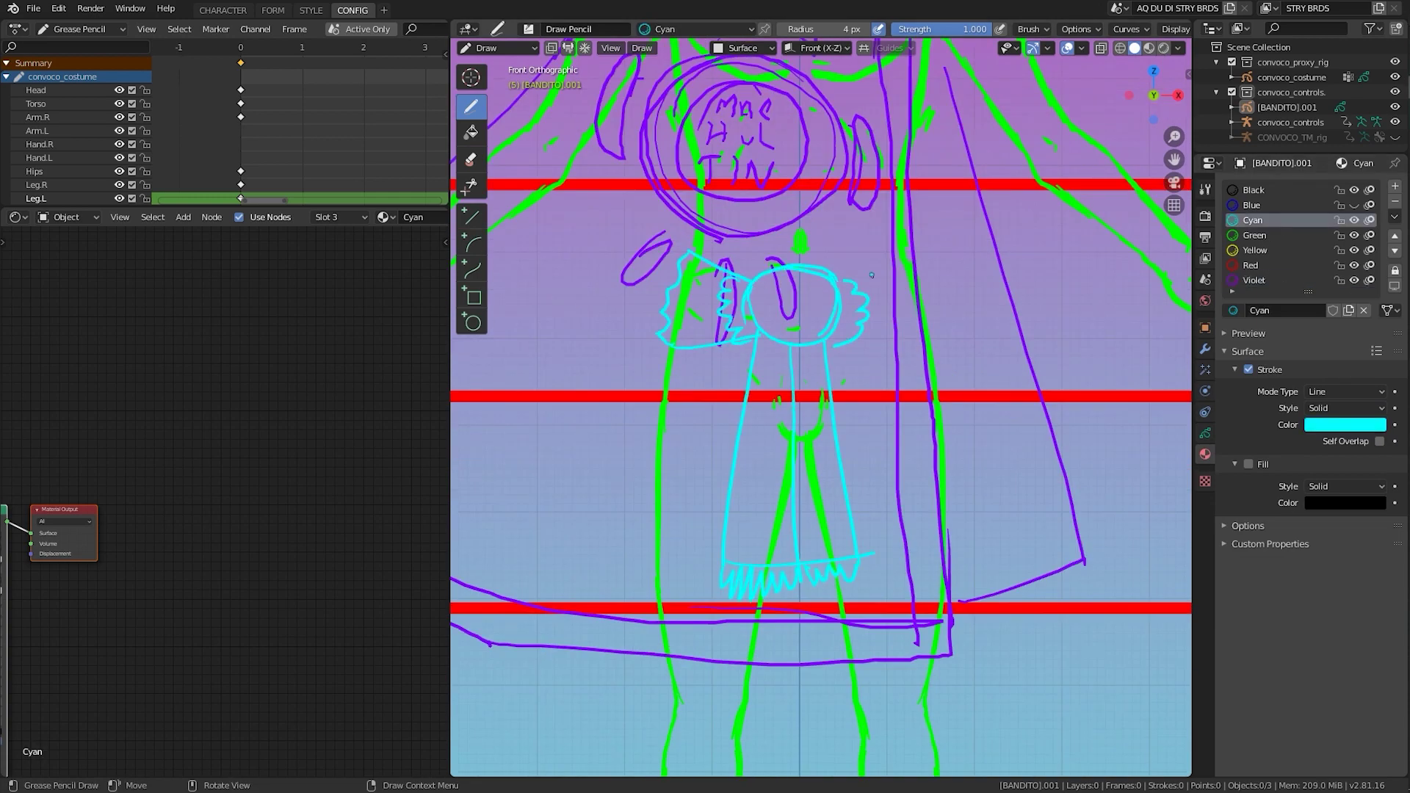
Draw a cyan costume stroke, then yellow ankle circles and sandal strokes at the feet
{"action": "middle_click_drag", "start_coordinate": [896, 344], "coordinate": [909, 225], "text": "shift"}
{"action": "mouse_move", "coordinate": [679, 235]}
{"action": "left_mouse_down"}
{"action": "mouse_move", "coordinate": [616, 452]}
{"action": "mouse_move", "coordinate": [628, 432]}
{"action": "left_mouse_up"}
{"action": "scroll", "coordinate": [890, 323], "scroll_direction": "down", "scroll_amount": 5}
{"action": "left_click", "coordinate": [1254, 250]}
{"action": "scroll", "coordinate": [825, 629], "scroll_direction": "up", "scroll_amount": 5}
{"action": "left_click_drag", "start_coordinate": [1017, 428], "coordinate": [1015, 431]}
{"action": "left_click_drag", "start_coordinate": [996, 453], "coordinate": [973, 502]}
Check the sketch in depth, return to front view, and re-enter Draw mode via object mode
{"action": "scroll", "coordinate": [821, 408], "scroll_direction": "down", "scroll_amount": 5}
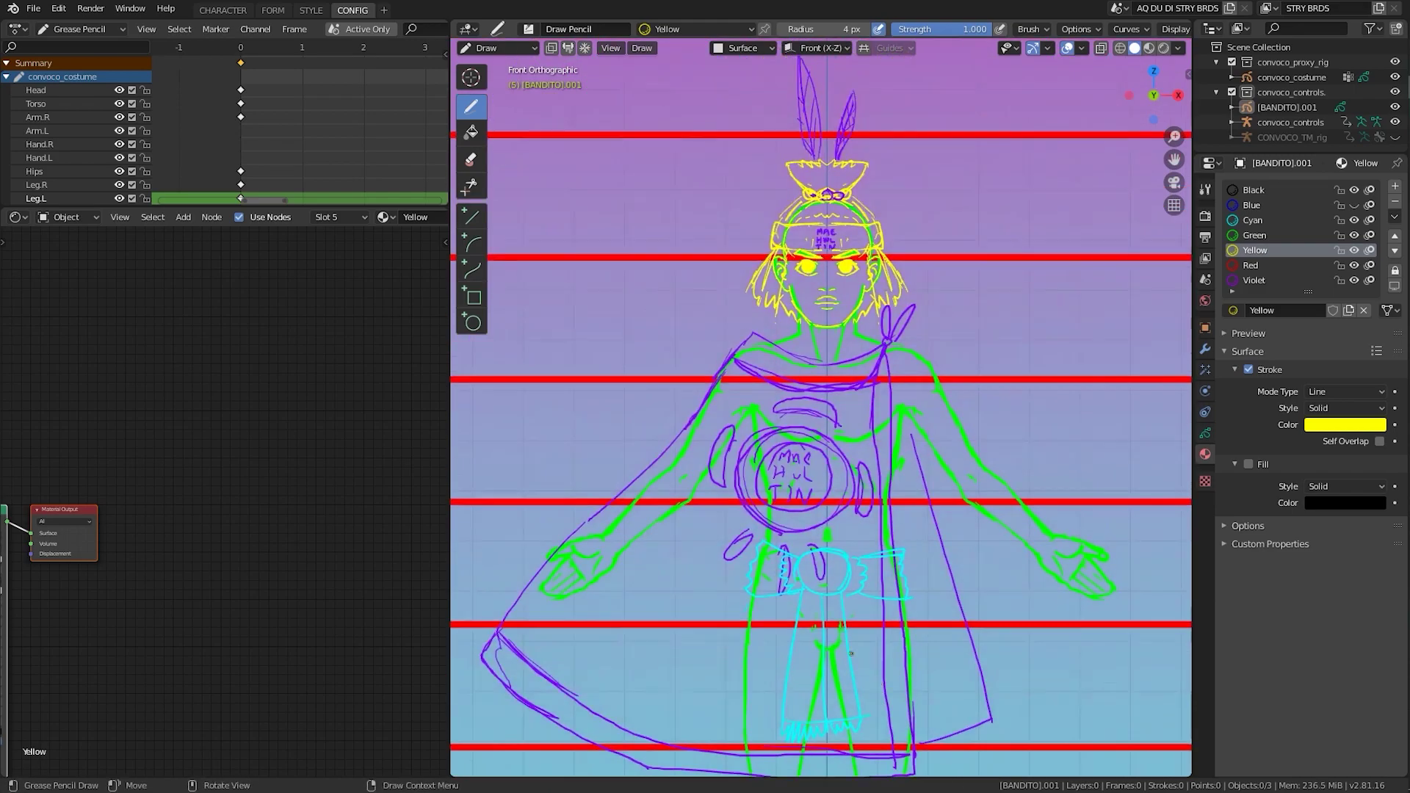
{"action": "middle_click_drag", "start_coordinate": [821, 409], "coordinate": [881, 367]}
{"action": "key", "text": "KP_1"}
{"action": "scroll", "coordinate": [821, 408], "scroll_direction": "down", "scroll_amount": 1}
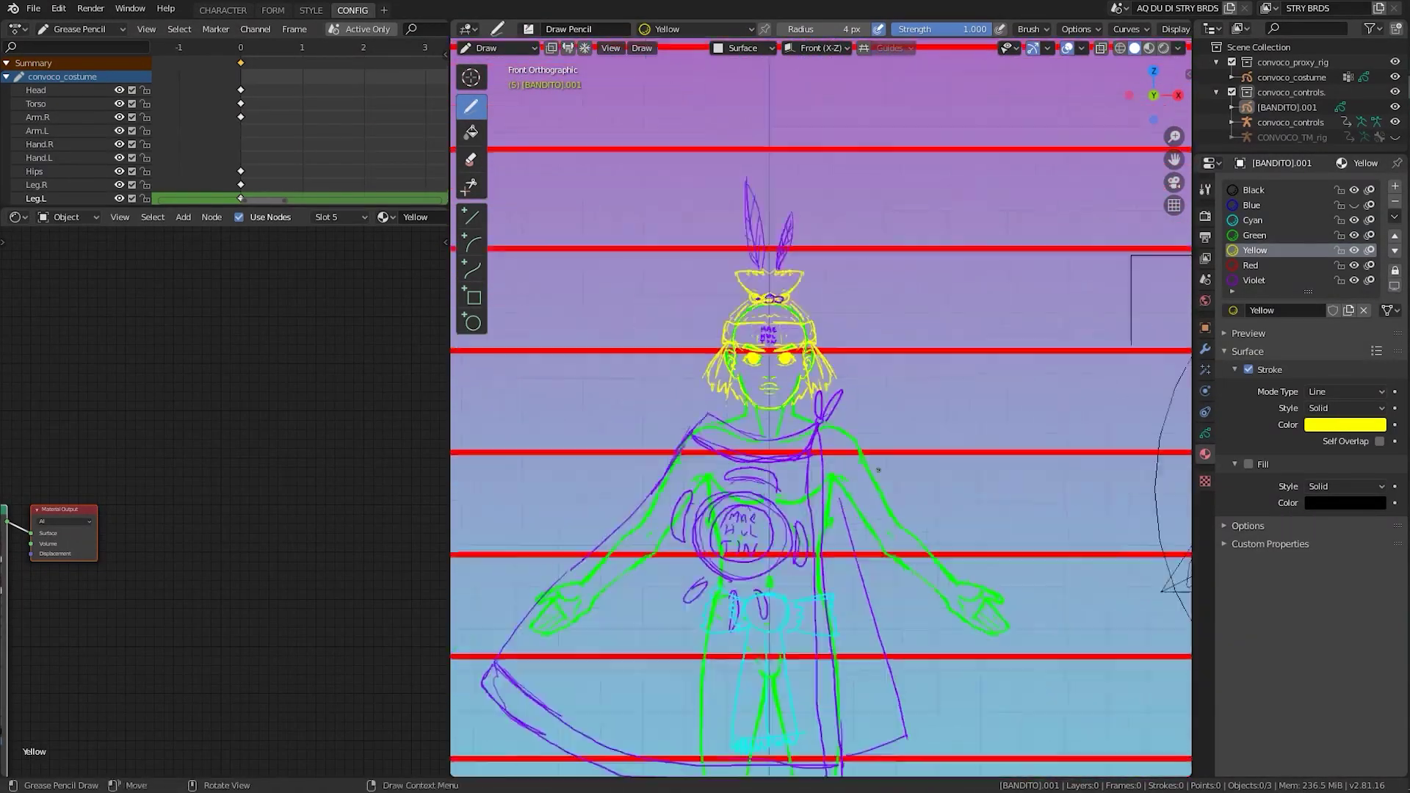
{"action": "scroll", "coordinate": [892, 504], "scroll_direction": "up", "scroll_amount": 4}
{"action": "scroll", "coordinate": [892, 503], "scroll_direction": "down", "scroll_amount": 5}
{"action": "key", "text": "ctrl+Tab"}
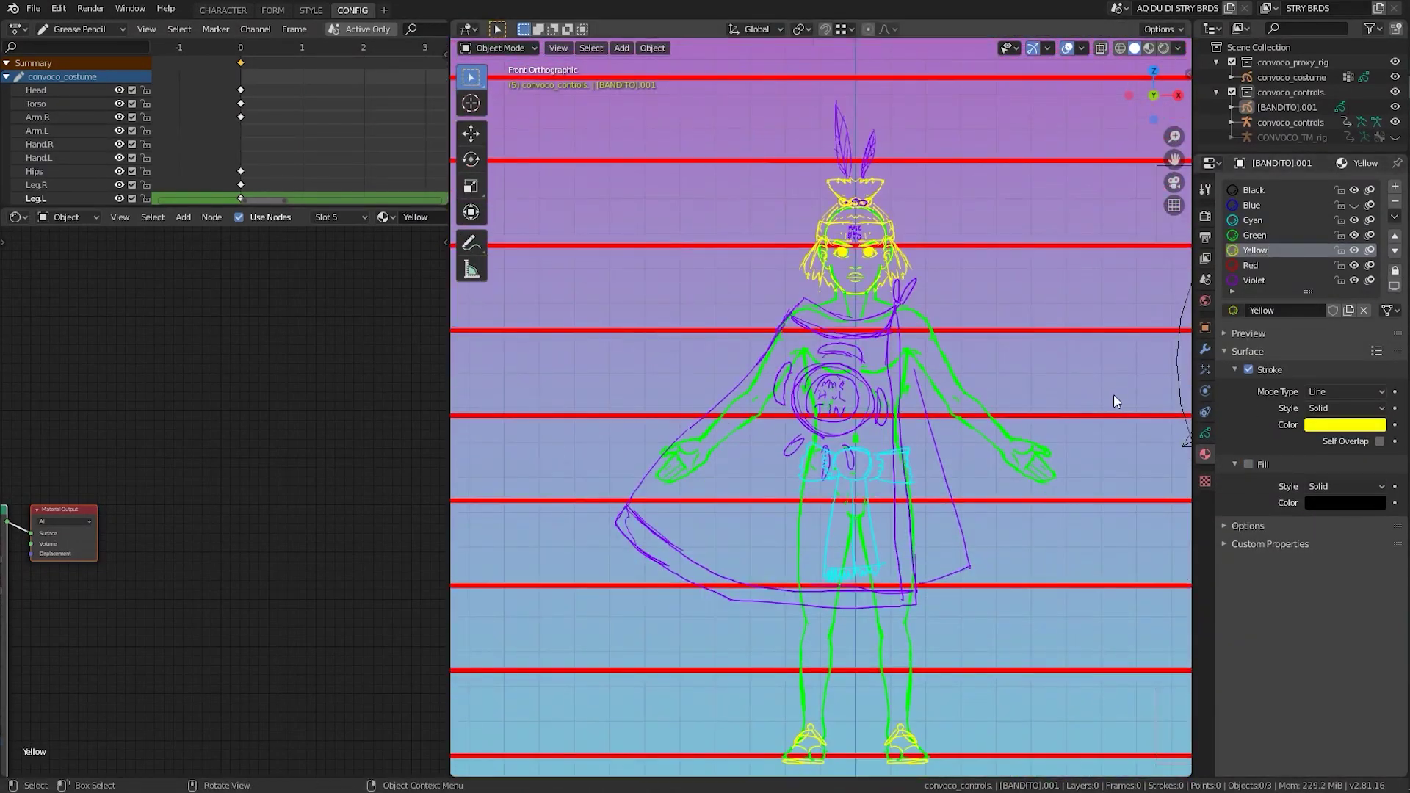
{"action": "scroll", "coordinate": [981, 314], "scroll_direction": "up", "scroll_amount": 7}
{"action": "key", "text": "ctrl+Tab"}
{"action": "scroll", "coordinate": [1083, 439], "scroll_direction": "up", "scroll_amount": 8}
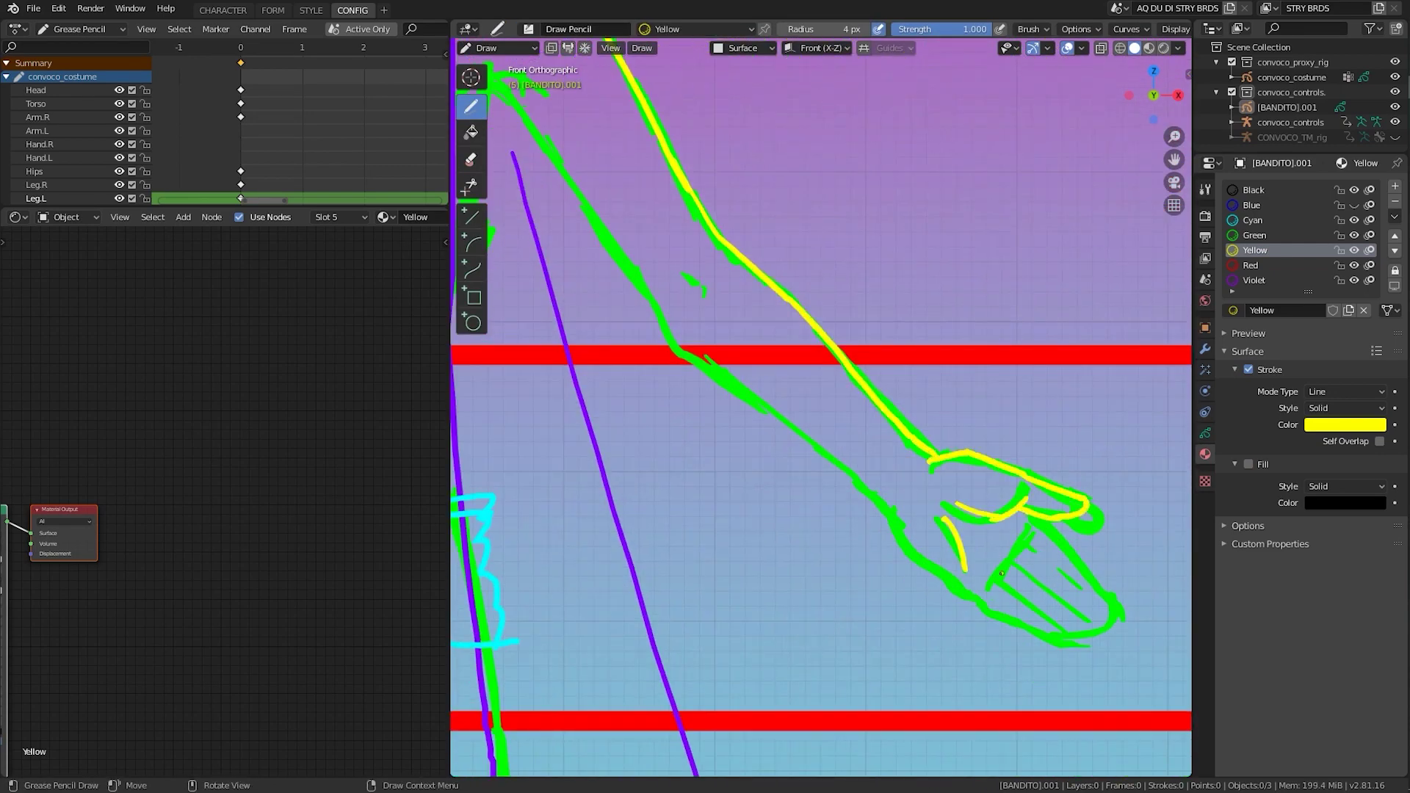
Pan and zoom along the figure from the hand and head down to the legs and feet
{"action": "mouse_move", "coordinate": [1107, 616]}
{"action": "middle_mouse_down", "text": "shift"}
{"action": "mouse_move", "coordinate": [913, 431]}
{"action": "mouse_move", "coordinate": [733, 311]}
{"action": "mouse_move", "coordinate": [798, 116]}
{"action": "middle_mouse_up", "text": "shift"}
{"action": "middle_click_drag", "start_coordinate": [747, 499], "coordinate": [778, 213], "text": "shift"}
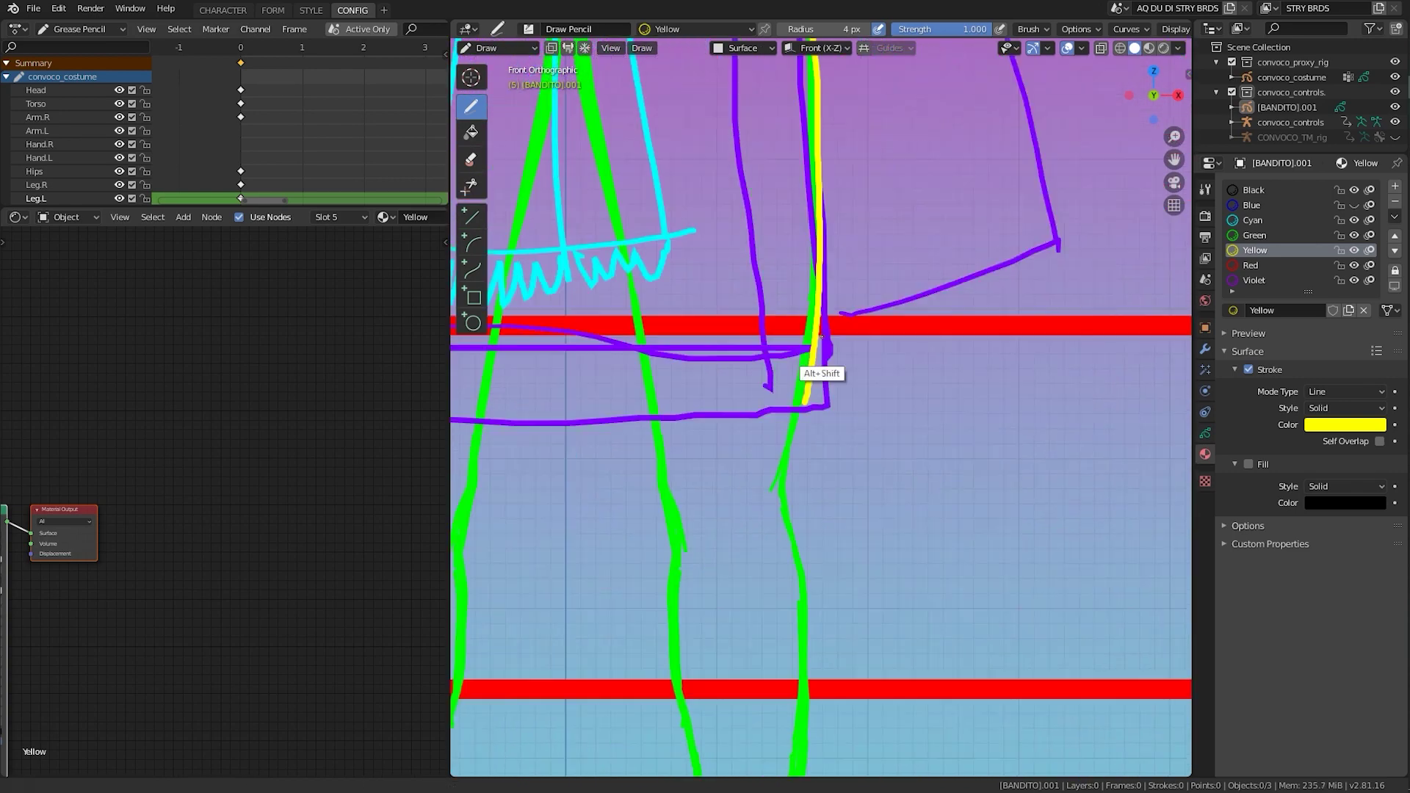
{"action": "middle_click_drag", "start_coordinate": [808, 735], "coordinate": [821, 520], "text": "shift"}
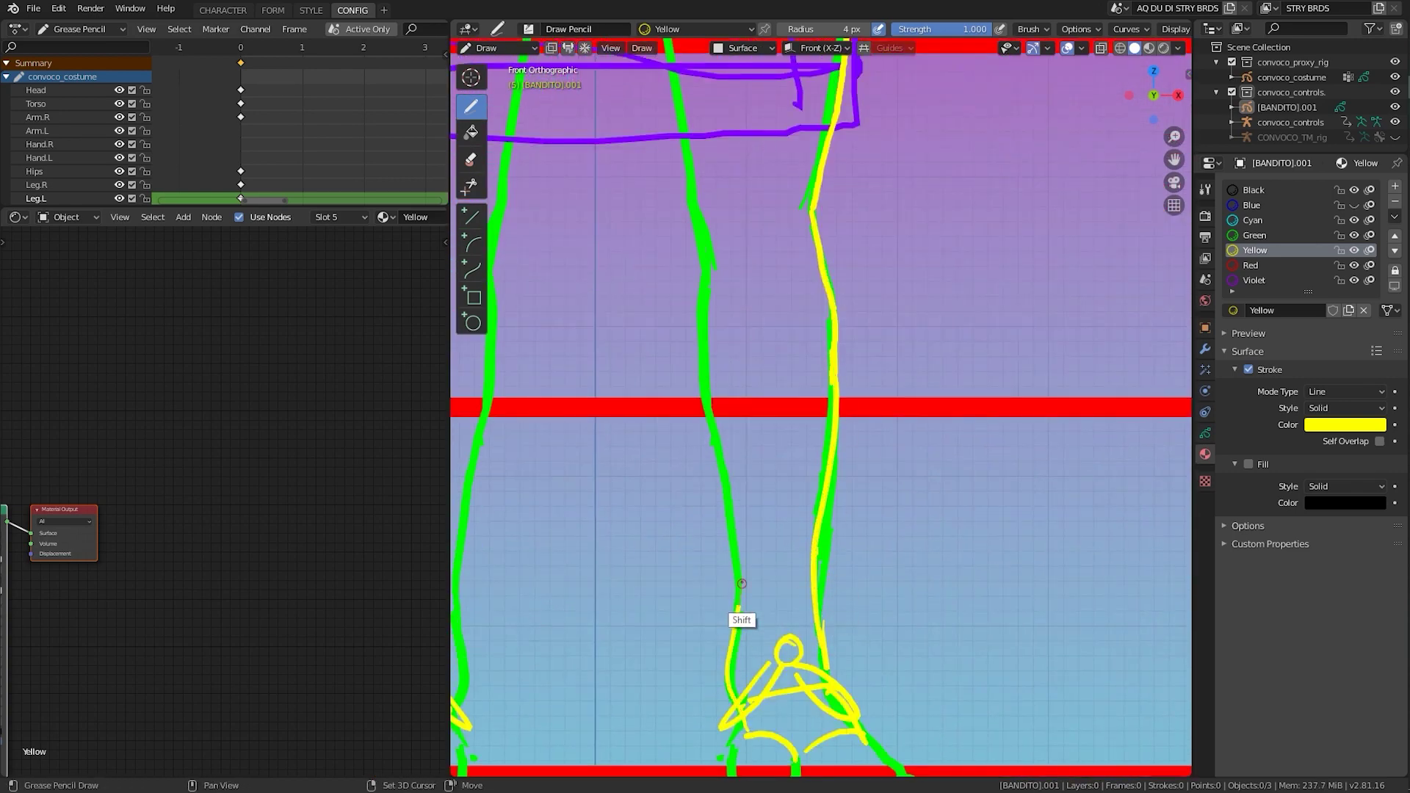
{"action": "scroll", "coordinate": [739, 553], "scroll_direction": "up", "scroll_amount": 5, "text": "shift"}
{"action": "scroll", "coordinate": [727, 367], "scroll_direction": "down", "scroll_amount": 9, "text": "shift"}
{"action": "scroll", "coordinate": [747, 465], "scroll_direction": "up", "scroll_amount": 20, "text": "shift"}
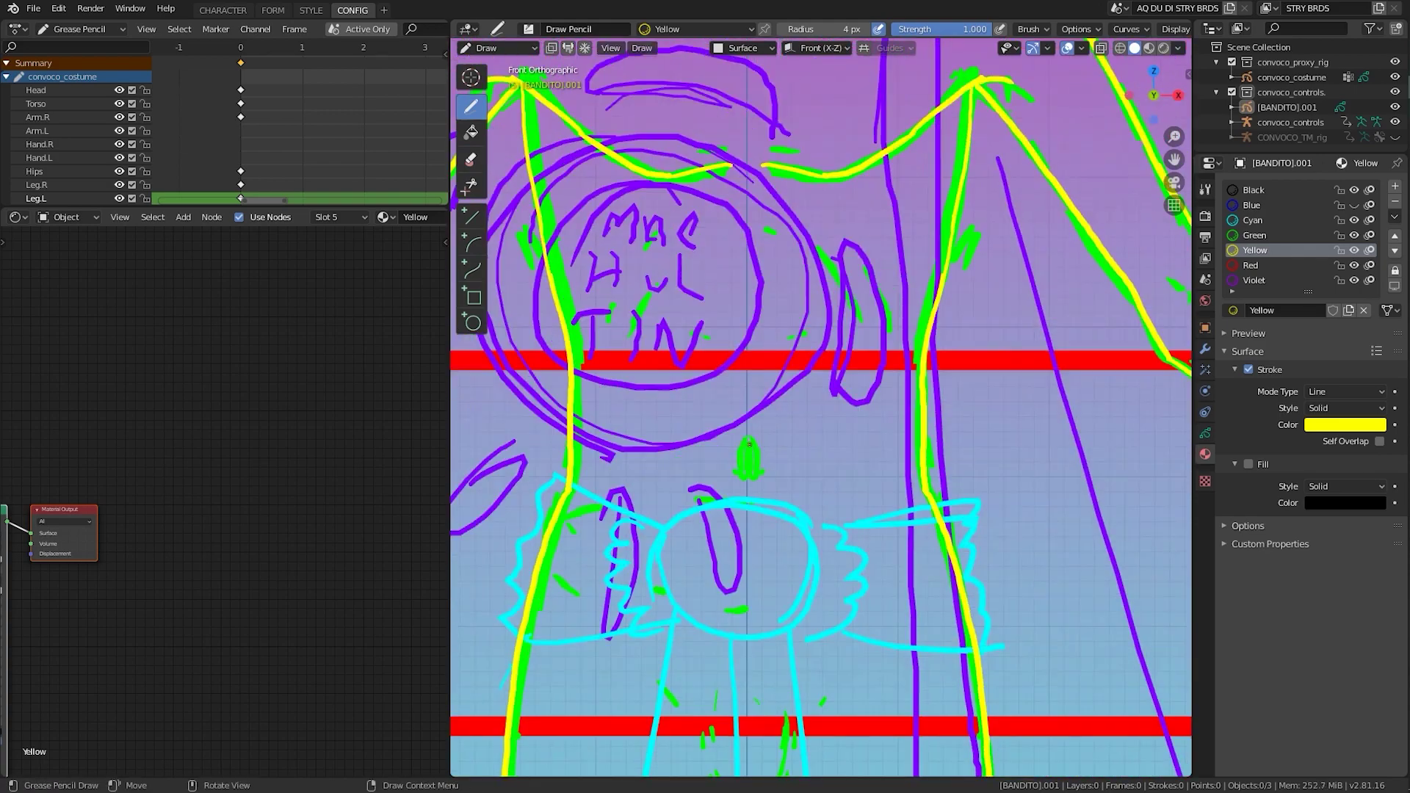
{"action": "scroll", "coordinate": [747, 464], "scroll_direction": "down", "scroll_amount": 6}
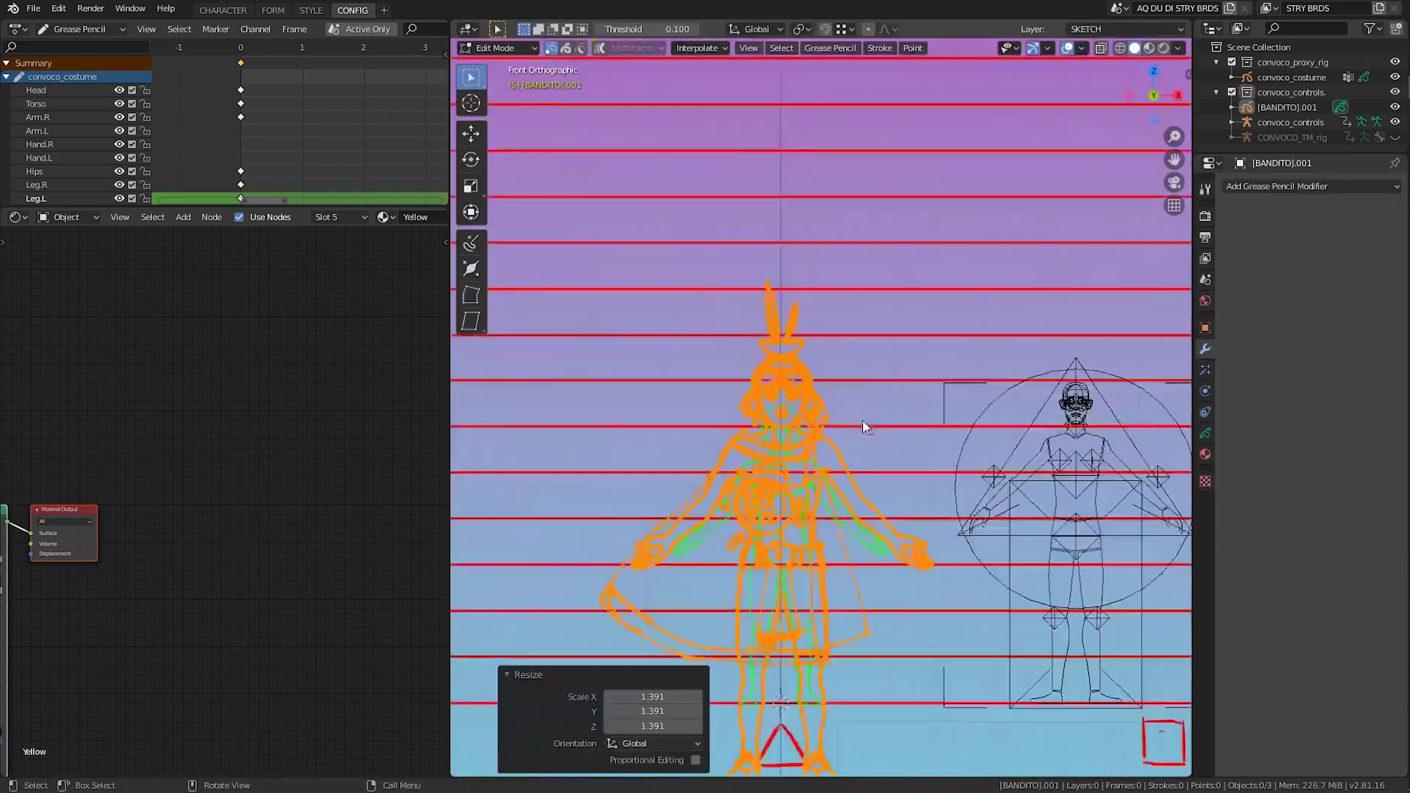
Select only the head strokes of the sketch
{"action": "left_click", "coordinate": [1204, 433]}
{"action": "scroll", "coordinate": [1066, 312], "scroll_direction": "up", "scroll_amount": 5}
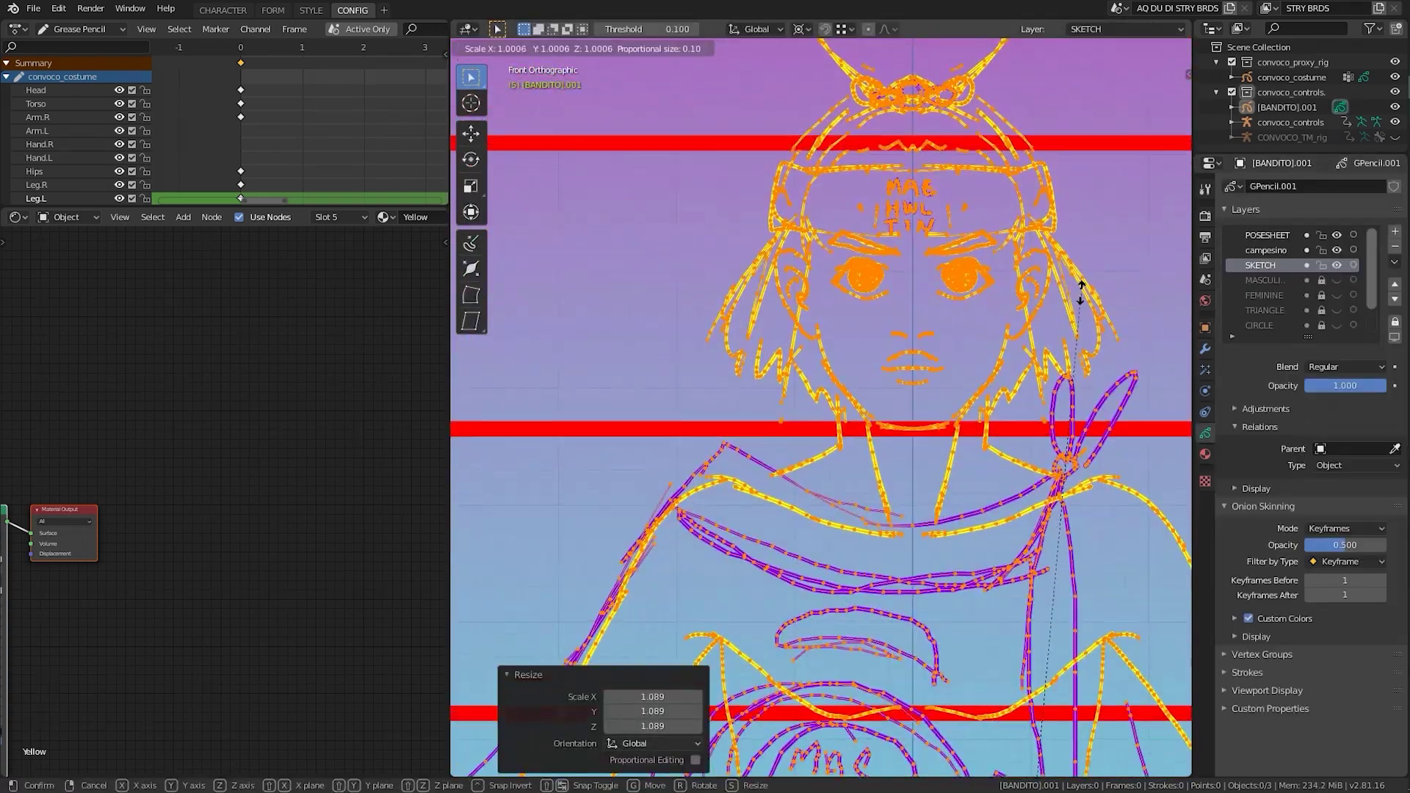
{"action": "scroll", "coordinate": [1066, 305], "scroll_direction": "down", "scroll_amount": 3}
{"action": "left_click", "coordinate": [799, 253]}
{"action": "scroll", "coordinate": [894, 376], "scroll_direction": "up", "scroll_amount": 3}
{"action": "scroll", "coordinate": [1057, 227], "scroll_direction": "down", "scroll_amount": 3}
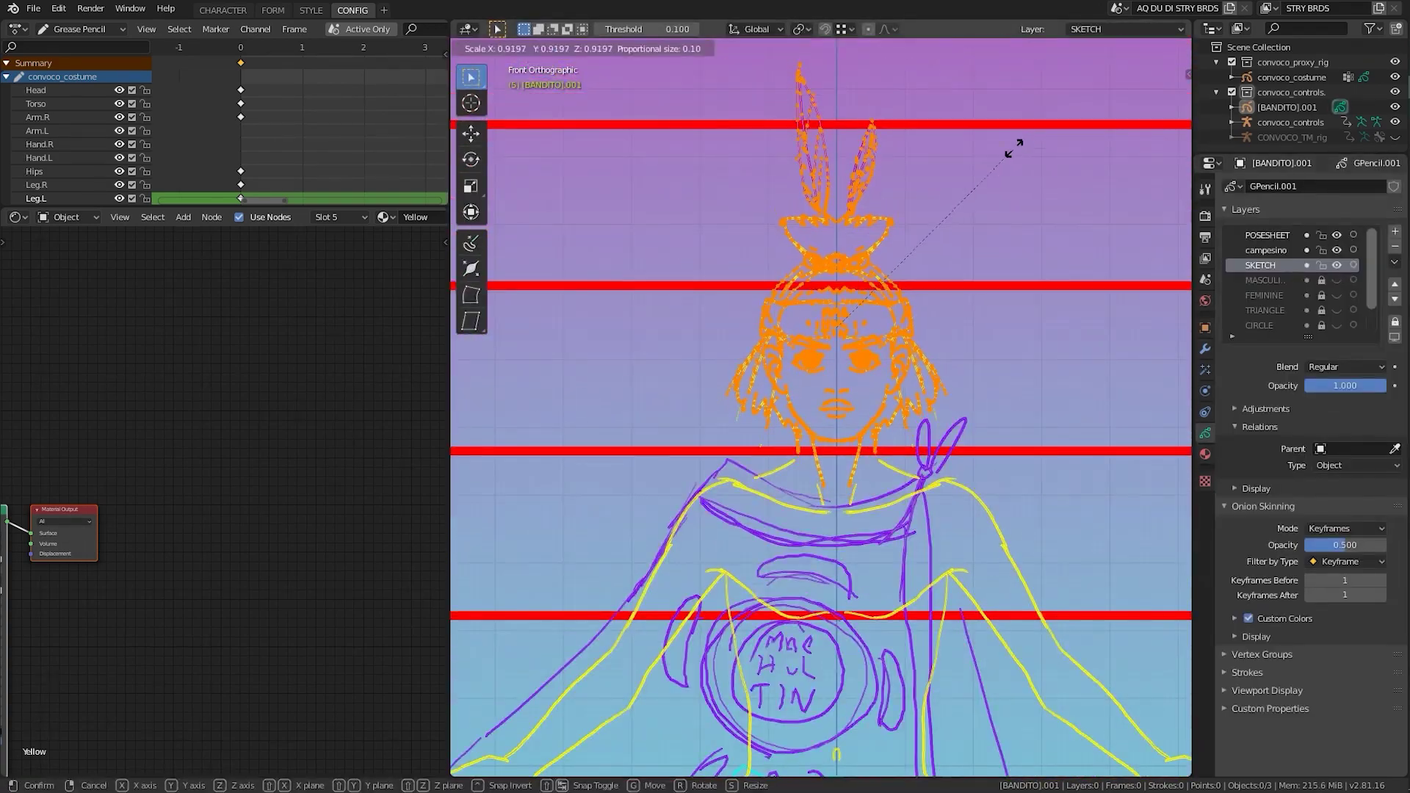
{"action": "scroll", "coordinate": [1015, 155], "scroll_direction": "down", "scroll_amount": 2}
Shrink the head strokes with proportional editing, then give the eye strokes the Black material
{"action": "key", "text": "o"}
{"action": "key", "text": "g"}
{"action": "left_click", "coordinate": [1001, 213]}
{"action": "key", "text": "s"}
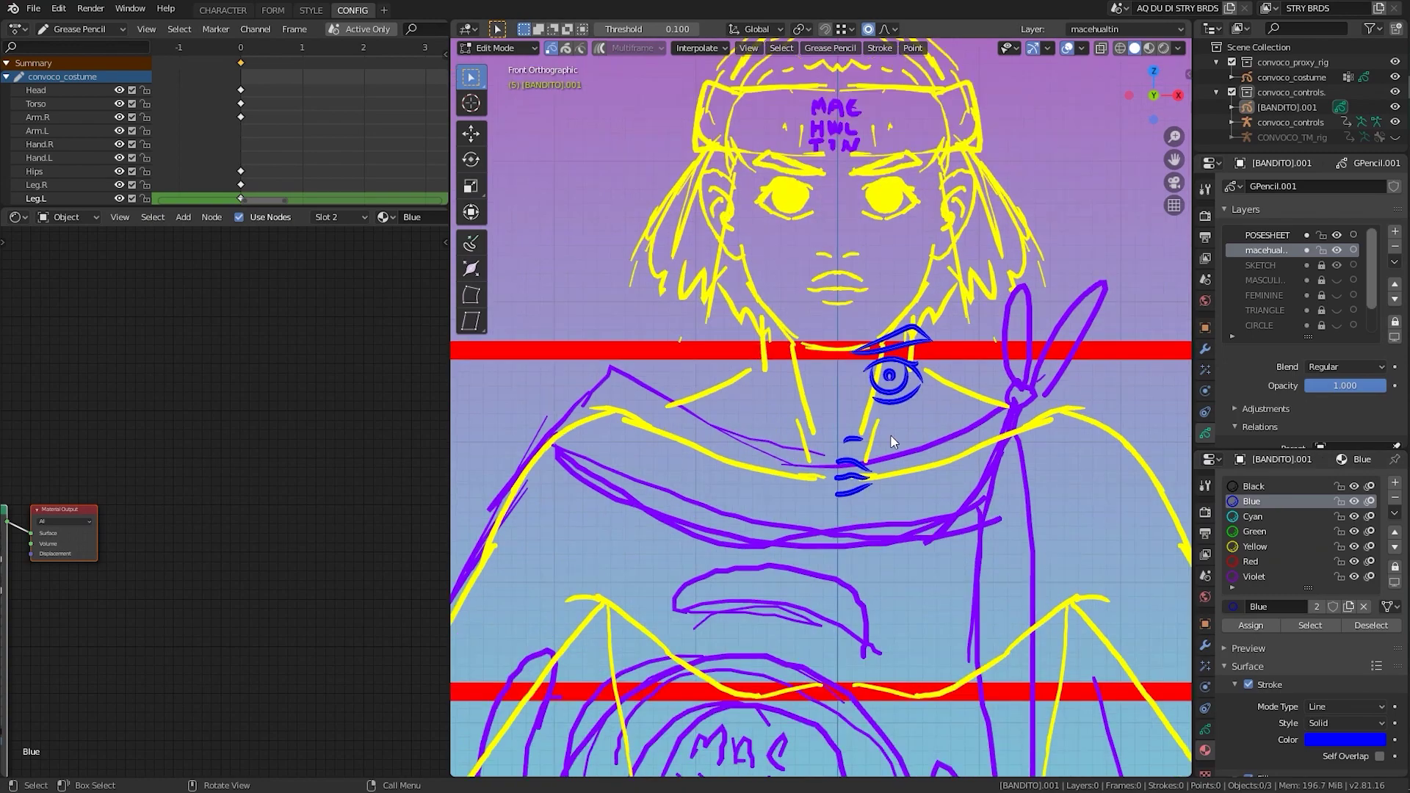
{"action": "left_click", "coordinate": [1254, 486]}
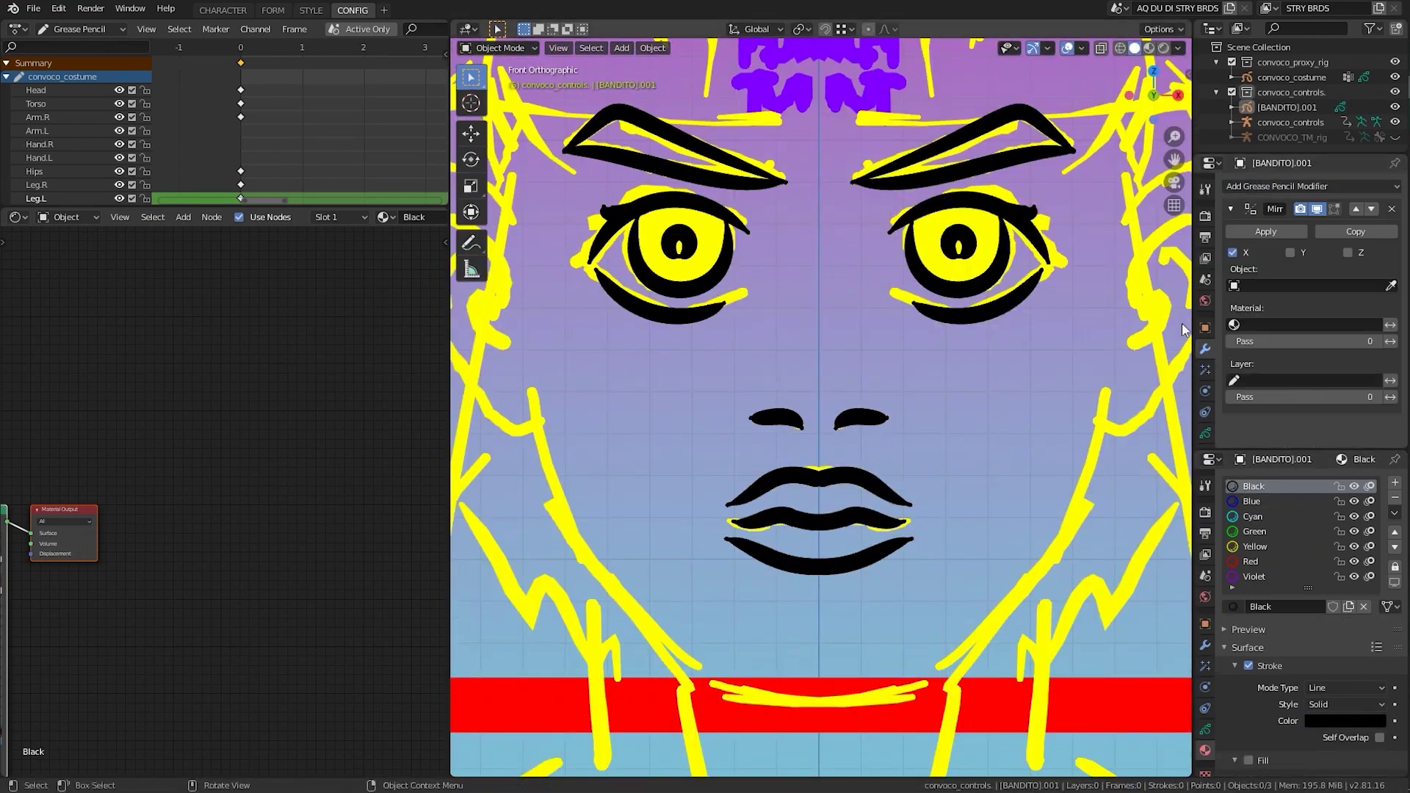
{"action": "key", "text": "Tab"}
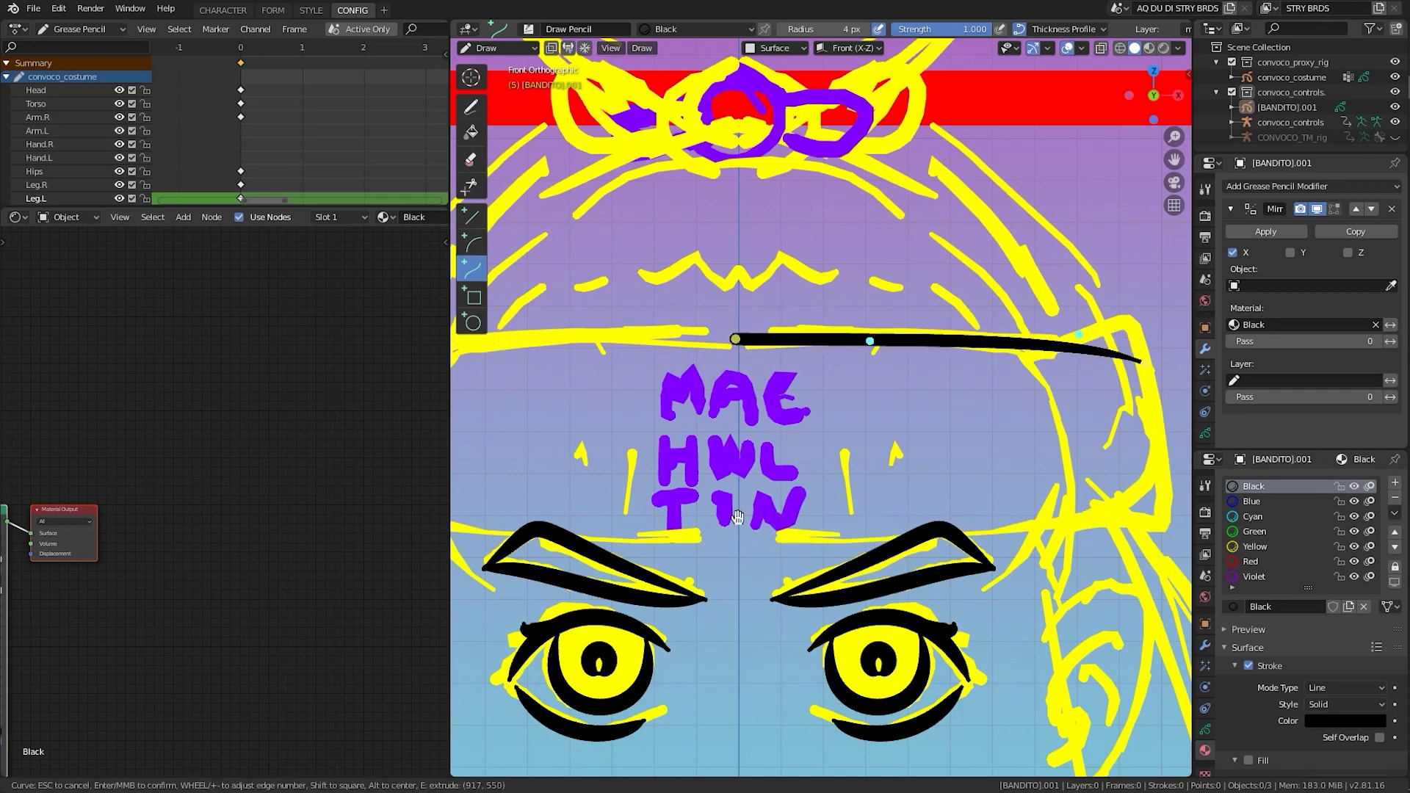
Add black hair strokes beside the cheek and at the right, reviewing head to hips
{"action": "left_click_drag", "start_coordinate": [981, 544], "coordinate": [988, 536]}
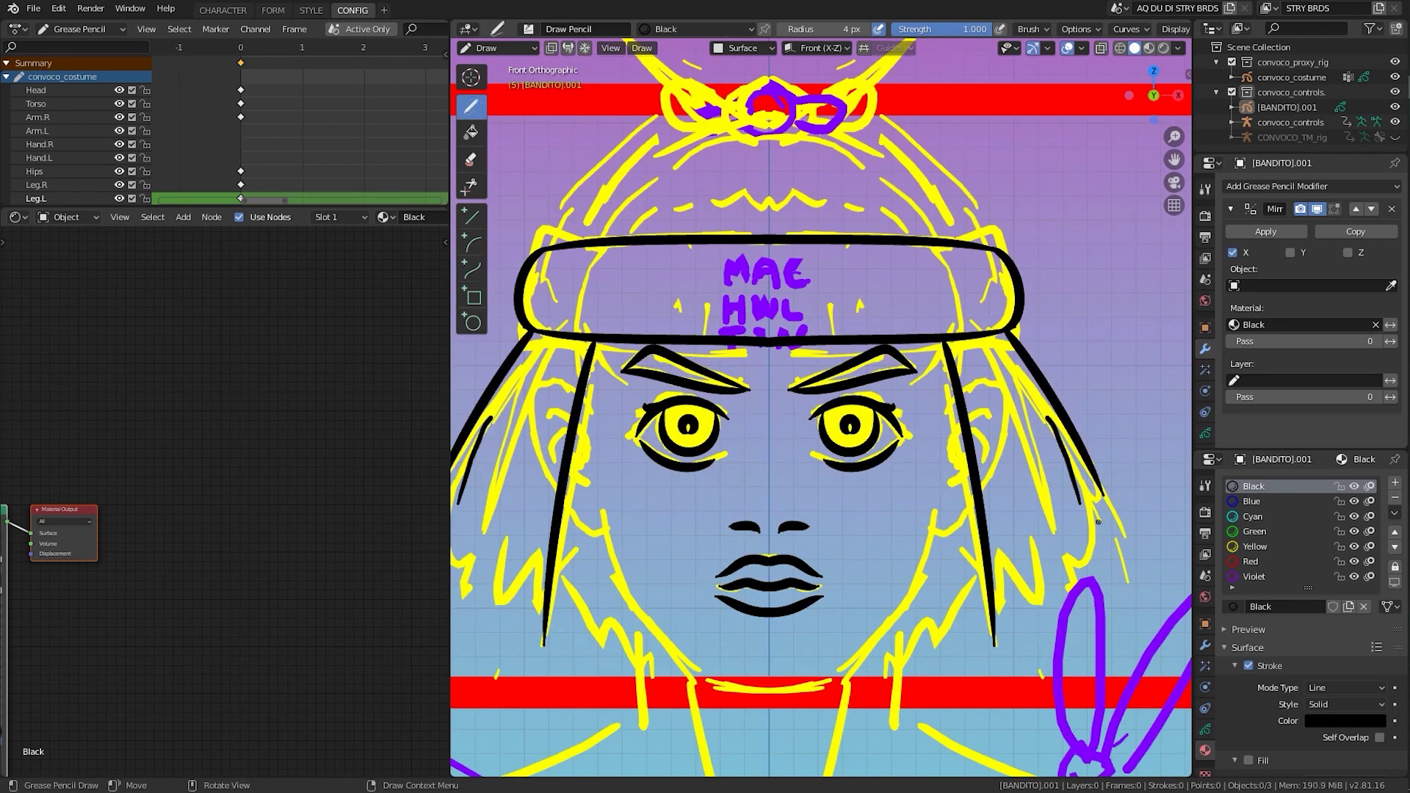
{"action": "left_click_drag", "start_coordinate": [1098, 521], "coordinate": [1058, 561]}
{"action": "mouse_move", "coordinate": [1057, 562]}
{"action": "middle_mouse_down", "text": "shift"}
{"action": "mouse_move", "coordinate": [1036, 455]}
{"action": "mouse_move", "coordinate": [1151, 387]}
{"action": "mouse_move", "coordinate": [1098, 637]}
{"action": "mouse_move", "coordinate": [1110, 739]}
{"action": "middle_mouse_up", "text": "shift"}
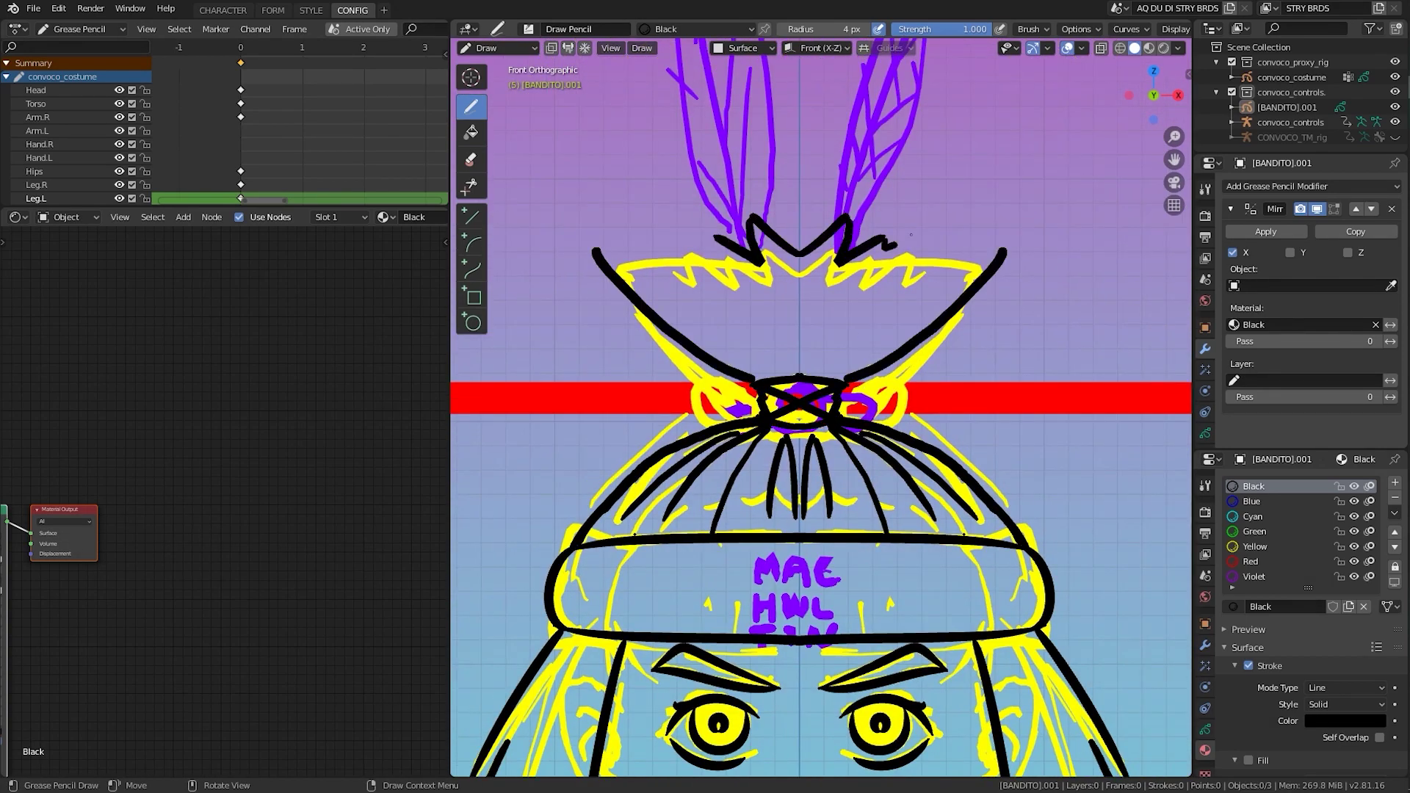
{"action": "middle_click_drag", "start_coordinate": [1121, 420], "coordinate": [1122, 622], "text": "shift"}
{"action": "scroll", "coordinate": [1121, 622], "scroll_direction": "down", "scroll_amount": 4}
{"action": "scroll", "coordinate": [1121, 622], "scroll_direction": "up", "scroll_amount": 5}
{"action": "scroll", "coordinate": [1121, 622], "scroll_direction": "up", "scroll_amount": 2}
{"action": "middle_click_drag", "start_coordinate": [986, 298], "coordinate": [1087, 498], "text": "shift"}
{"action": "scroll", "coordinate": [1051, 705], "scroll_direction": "down", "scroll_amount": 5}
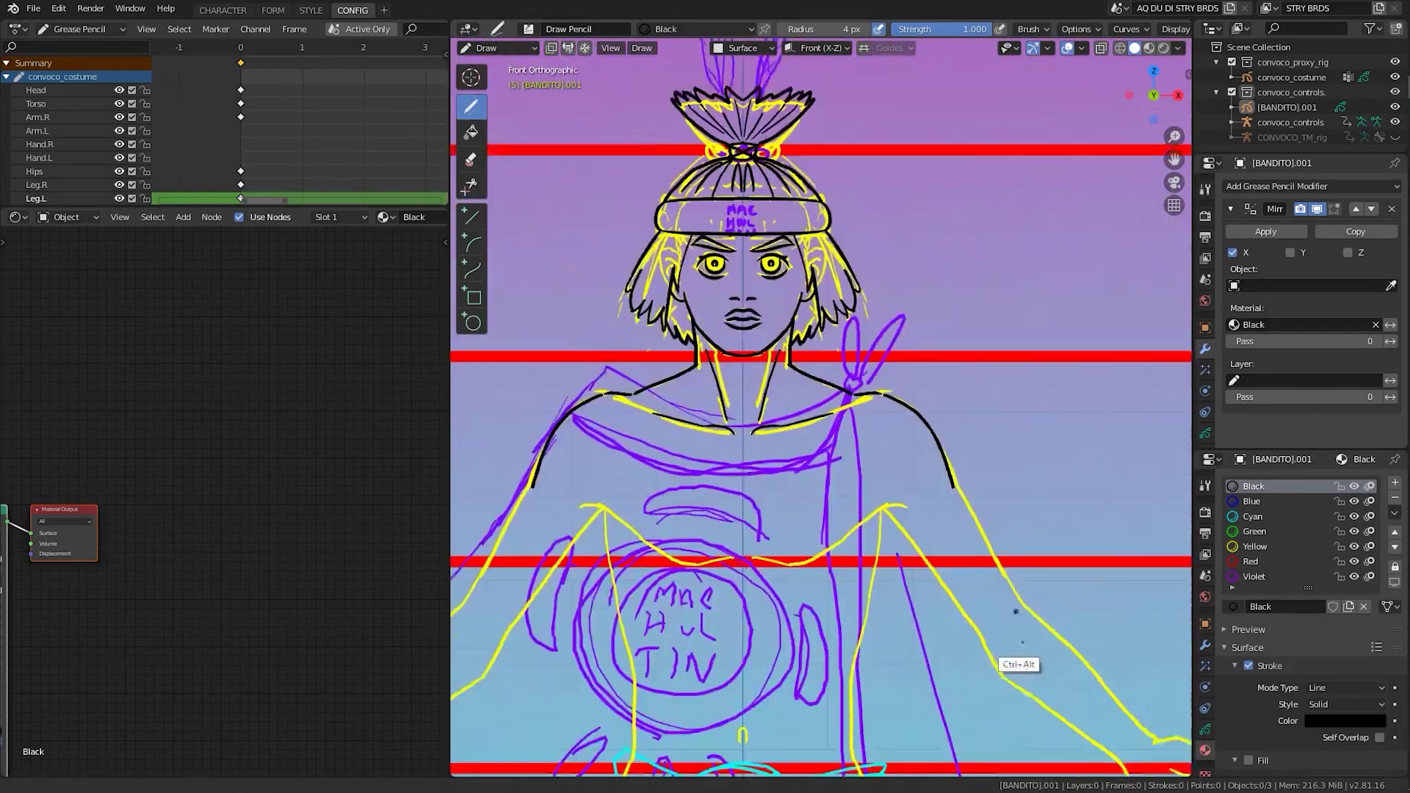
{"action": "scroll", "coordinate": [1052, 705], "scroll_direction": "up", "scroll_amount": 2}
{"action": "middle_click_drag", "start_coordinate": [1051, 705], "coordinate": [1029, 394], "text": "shift"}
{"action": "scroll", "coordinate": [984, 385], "scroll_direction": "down", "scroll_amount": 4}
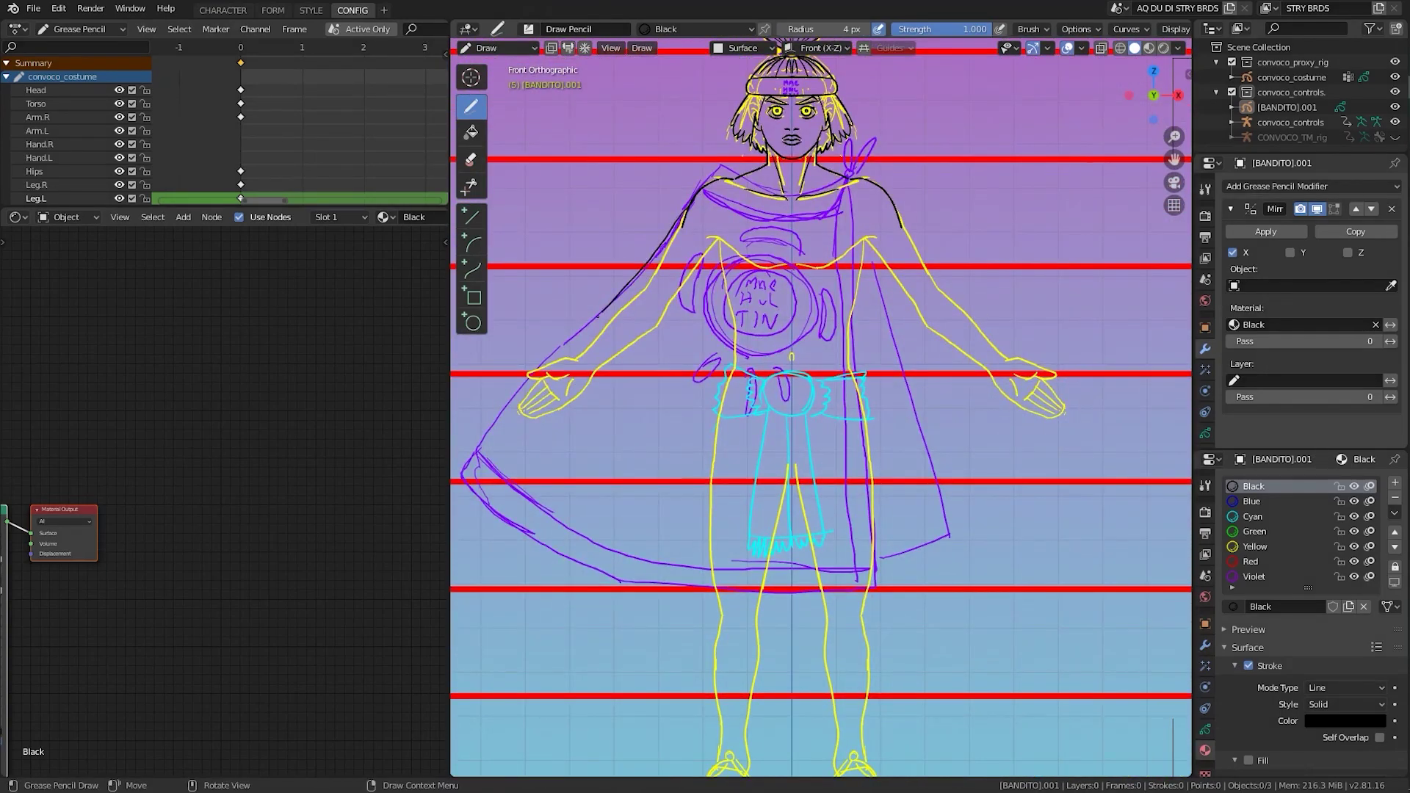
{"action": "scroll", "coordinate": [934, 398], "scroll_direction": "up", "scroll_amount": 3}
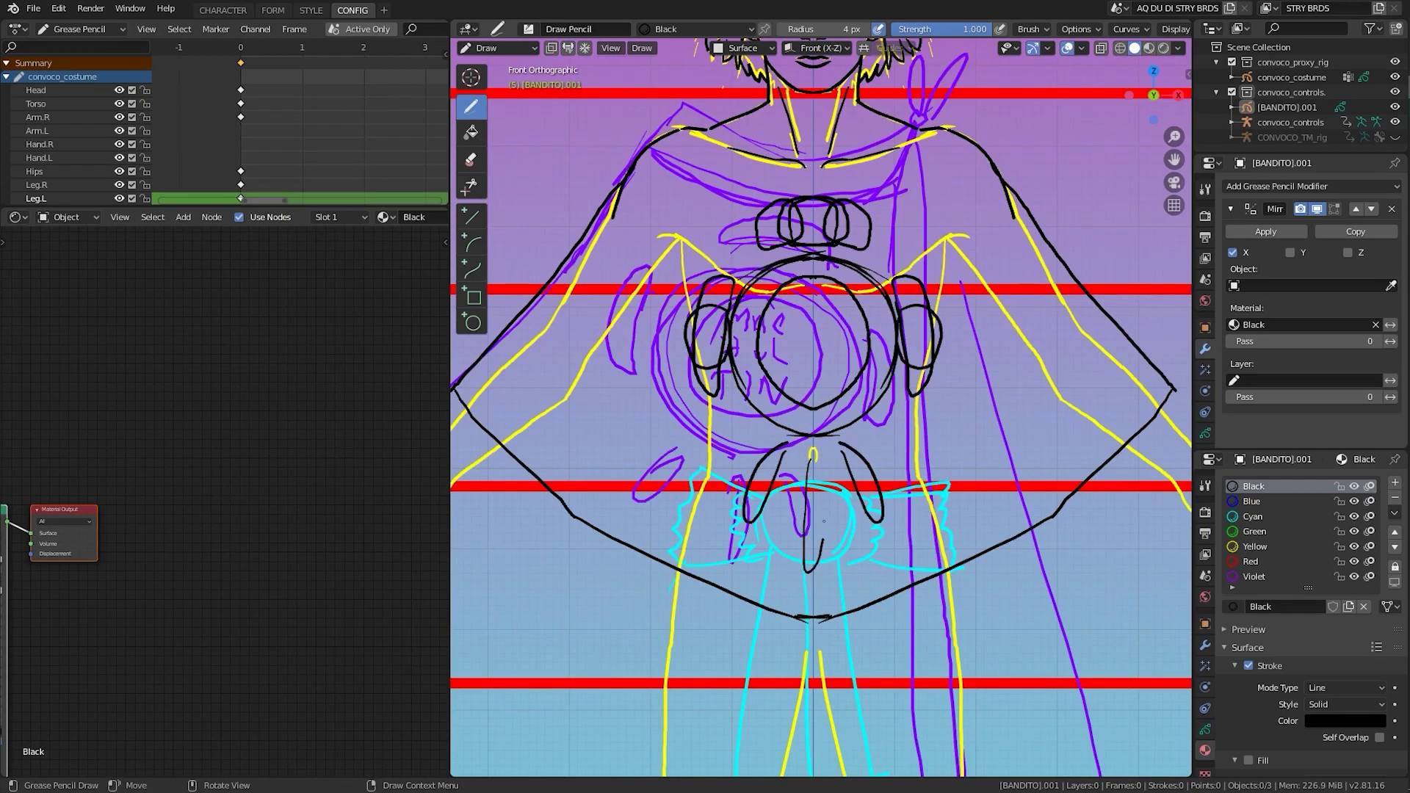
Draw a black leg line from the skirt hem to the right foot
{"action": "mouse_move", "coordinate": [868, 545]}
{"action": "middle_mouse_down", "text": "shift"}
{"action": "mouse_move", "coordinate": [844, 734]}
{"action": "mouse_move", "coordinate": [701, 567]}
{"action": "middle_mouse_up", "text": "shift"}
{"action": "scroll", "coordinate": [844, 734], "scroll_direction": "down", "scroll_amount": 2}
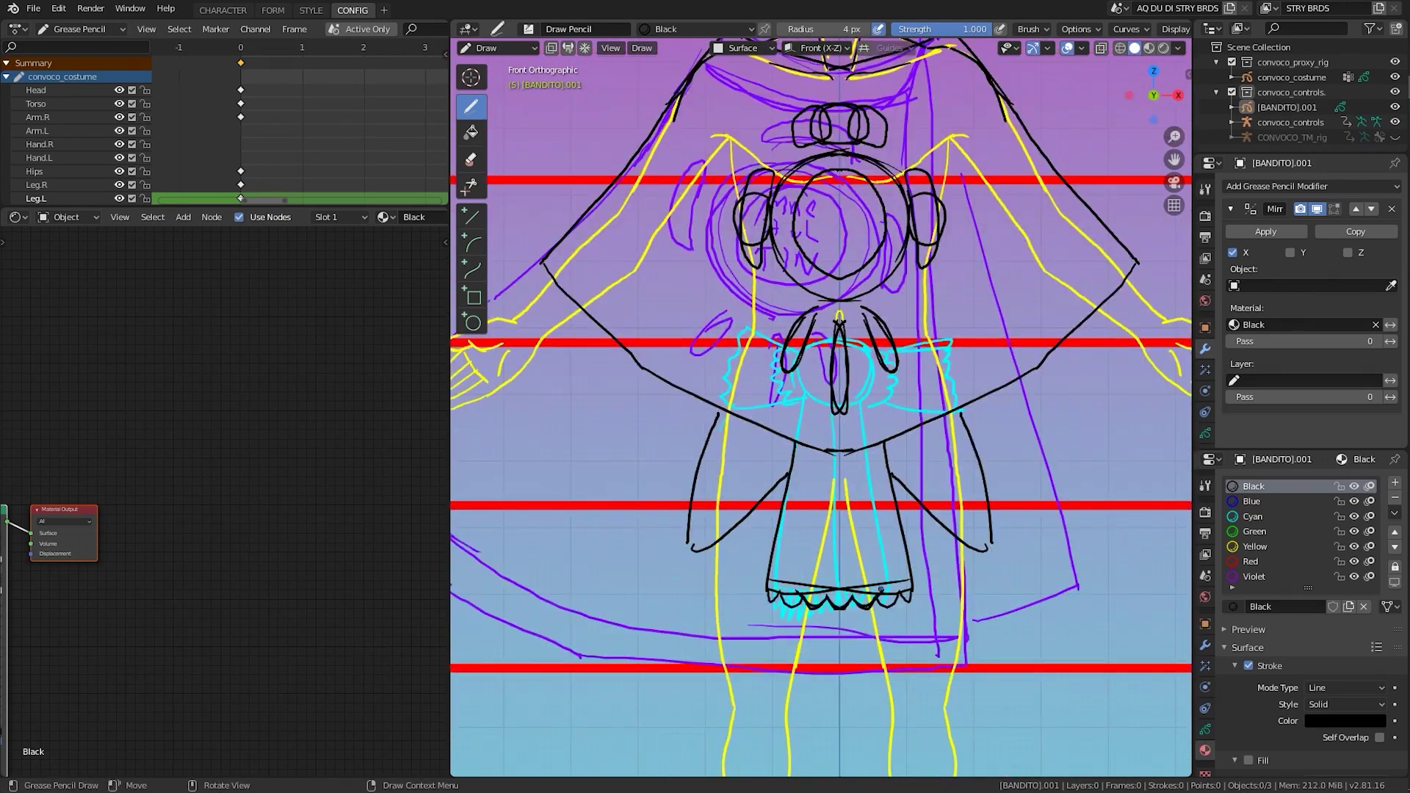
{"action": "scroll", "coordinate": [880, 589], "scroll_direction": "down", "scroll_amount": 5, "text": "shift"}
{"action": "scroll", "coordinate": [915, 494], "scroll_direction": "up", "scroll_amount": 1, "text": "shift"}
{"action": "left_click_drag", "start_coordinate": [881, 316], "coordinate": [923, 630], "text": "shift"}
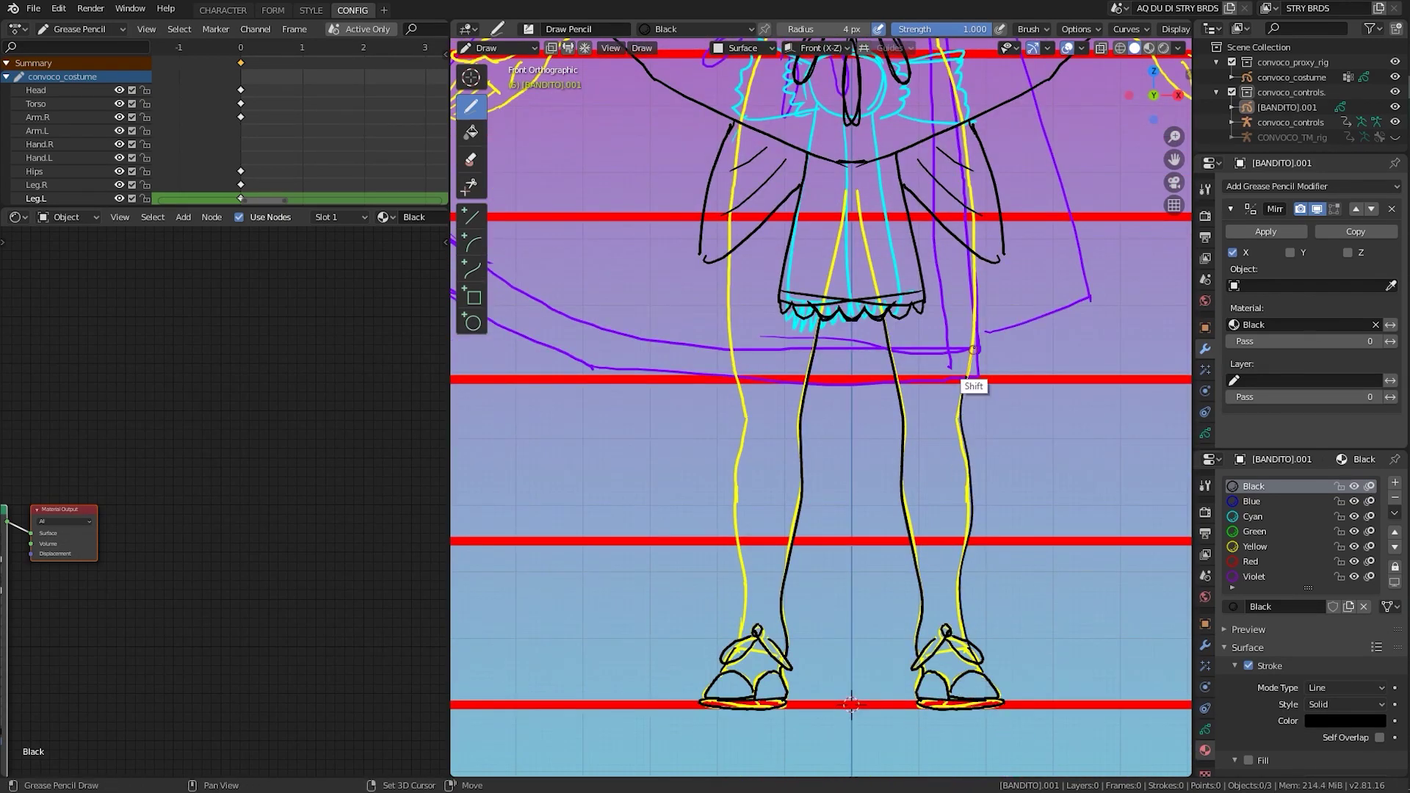
Switch to the FORM workspace and widen the rig's hips
{"action": "scroll", "coordinate": [974, 302], "scroll_direction": "up", "scroll_amount": 5, "text": "shift"}
{"action": "scroll", "coordinate": [916, 453], "scroll_direction": "up", "scroll_amount": 4}
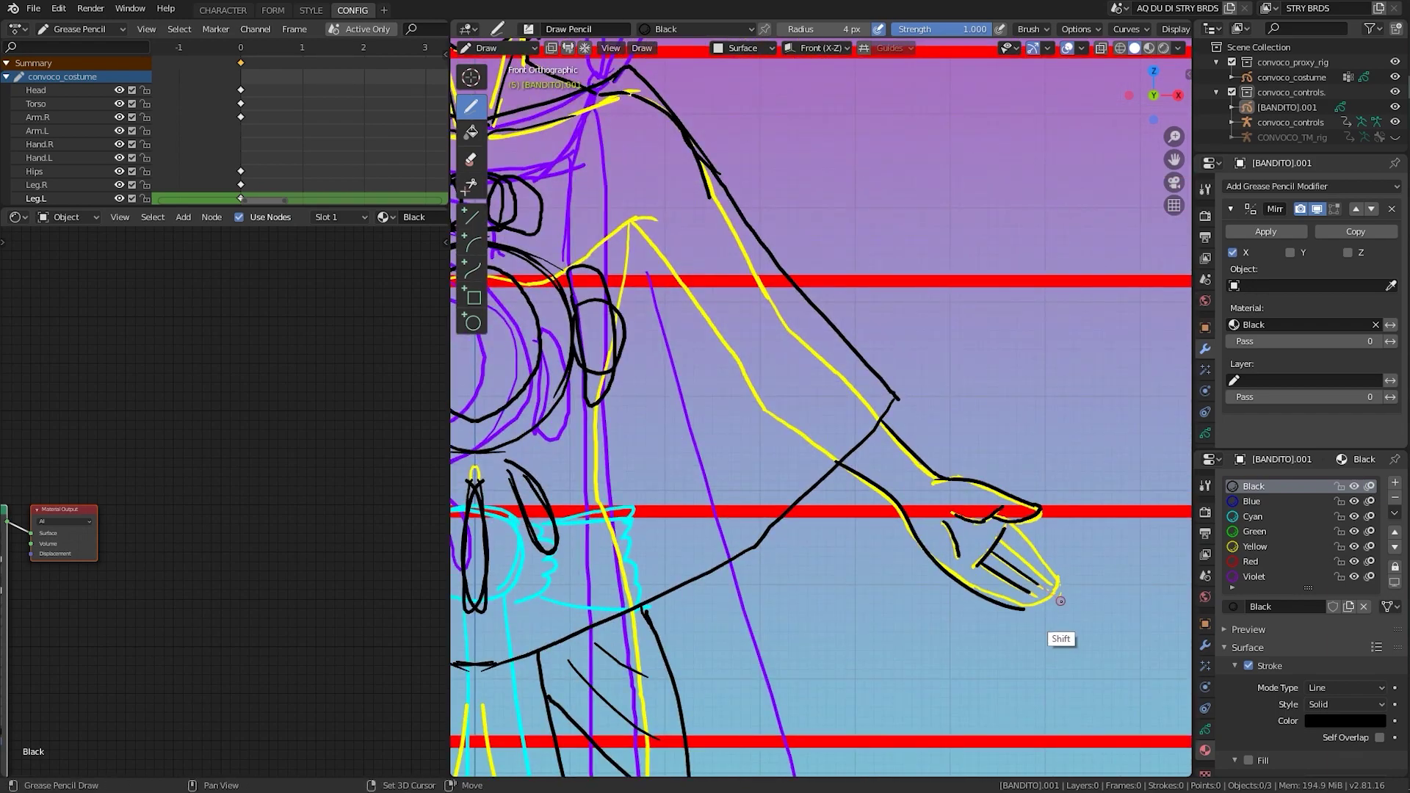
{"action": "scroll", "coordinate": [996, 537], "scroll_direction": "up", "scroll_amount": 6, "text": "shift"}
{"action": "scroll", "coordinate": [732, 547], "scroll_direction": "up", "scroll_amount": 4}
{"action": "scroll", "coordinate": [821, 408], "scroll_direction": "down", "scroll_amount": 5}
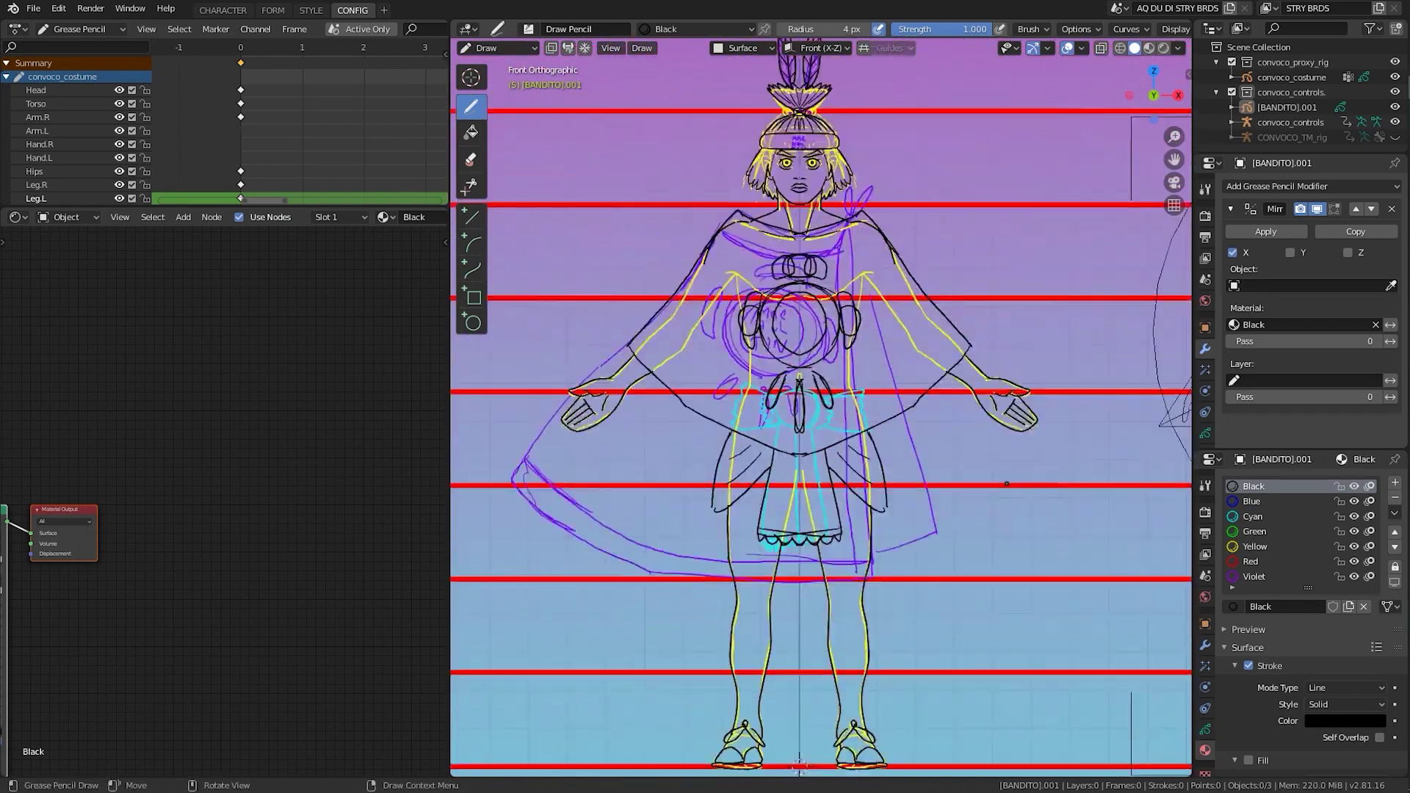
{"action": "key", "text": "ctrl+Page_Up"}
{"action": "left_click", "coordinate": [1026, 413]}
Widen the chest control sideways, then check the body in side and front views
{"action": "key", "text": "s"}
{"action": "left_click", "coordinate": [685, 428]}
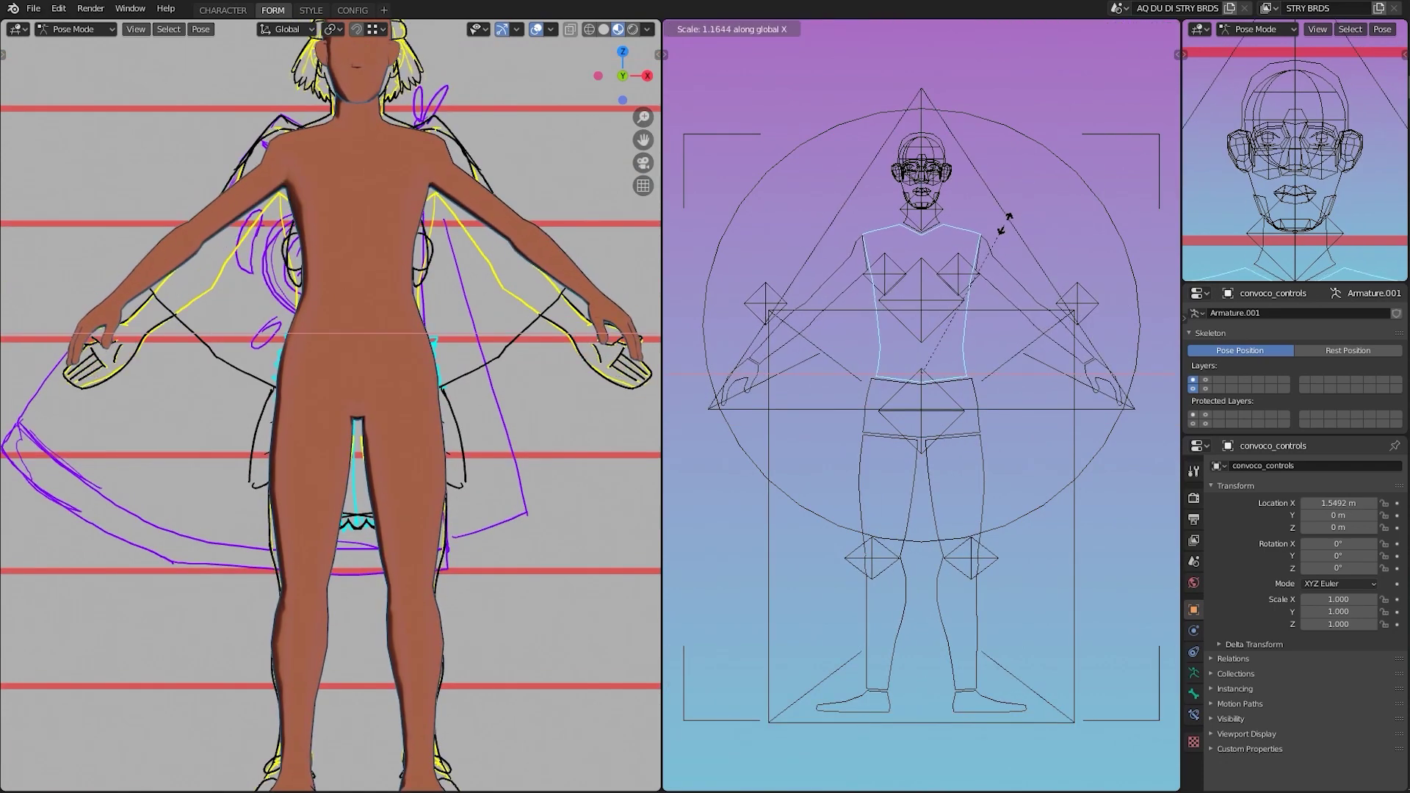
{"action": "left_click", "coordinate": [999, 292]}
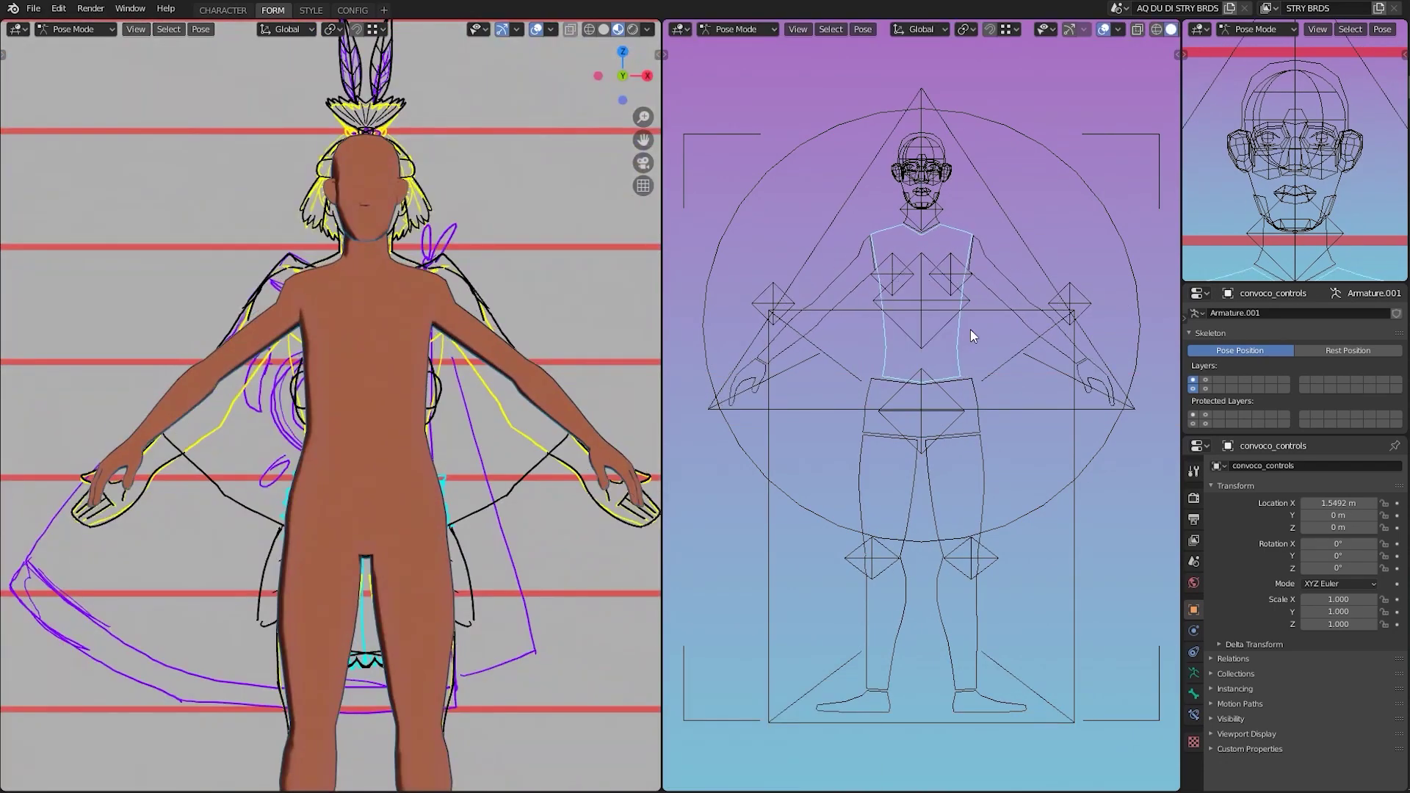
{"action": "scroll", "coordinate": [1000, 373], "scroll_direction": "up", "scroll_amount": 3}
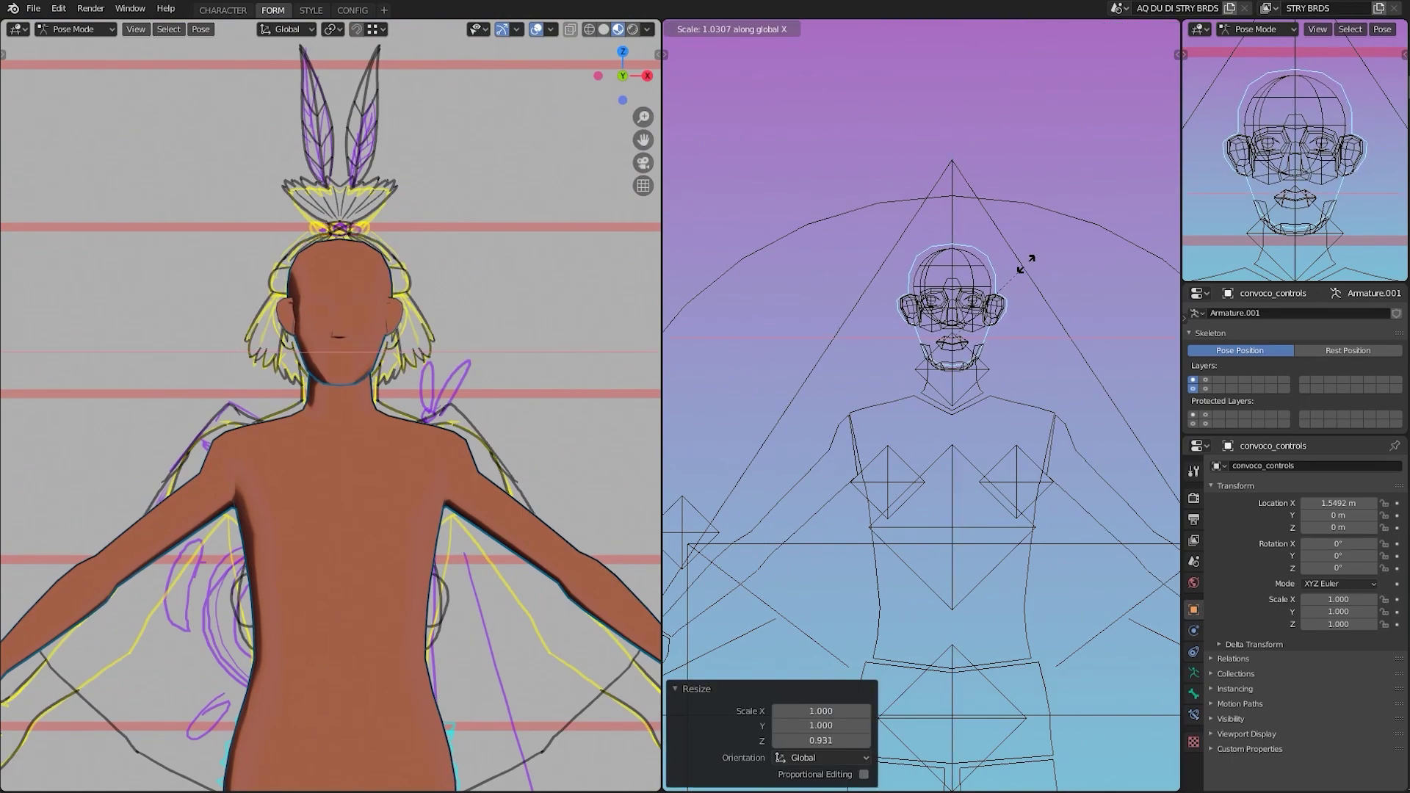
{"action": "scroll", "coordinate": [1031, 272], "scroll_direction": "up", "scroll_amount": 1}
{"action": "key", "text": "KP_3"}
{"action": "key", "text": "KP_1"}
Show the face control widgets and move several face controls to match the drawing
{"action": "left_click", "coordinate": [1204, 380]}
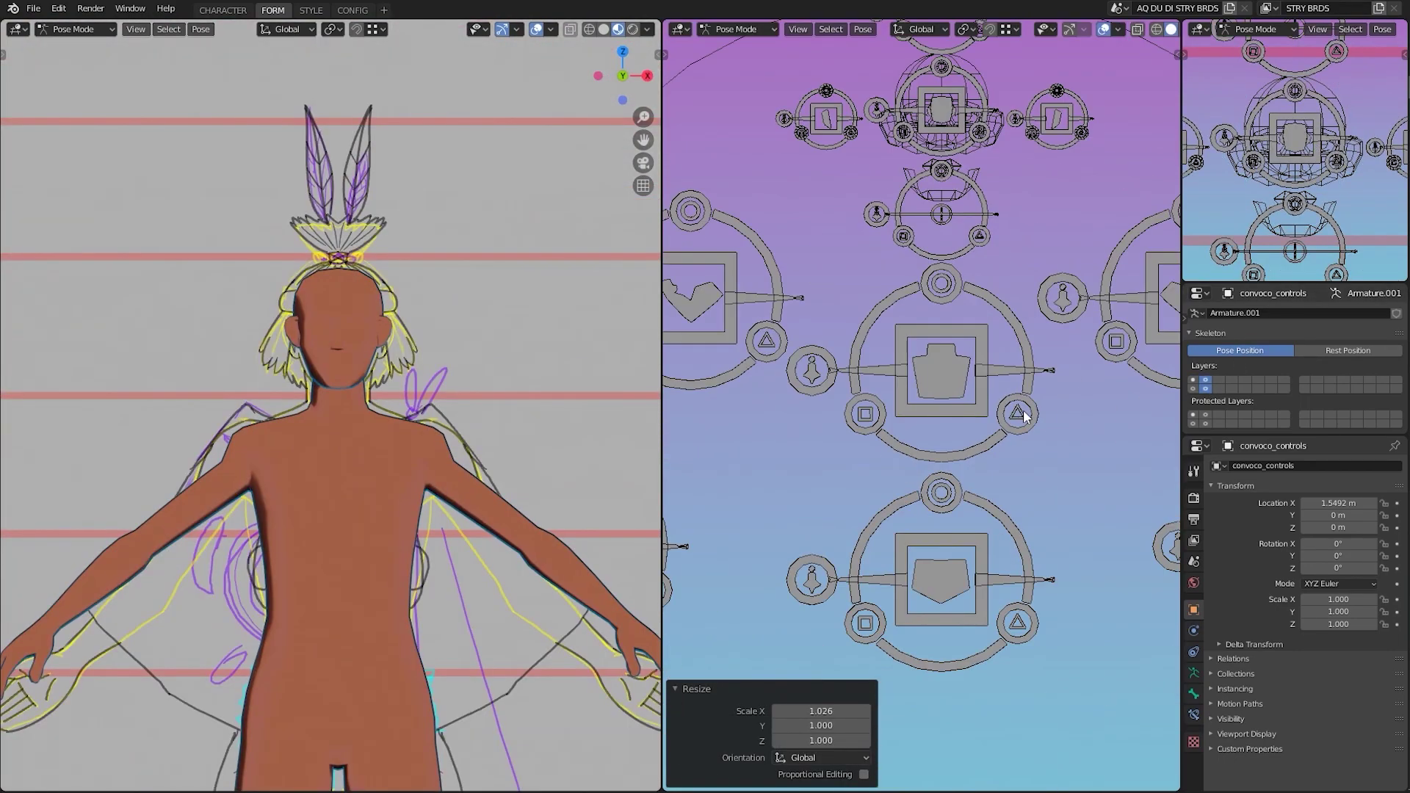
{"action": "left_click", "coordinate": [884, 409]}
{"action": "key", "text": "g"}
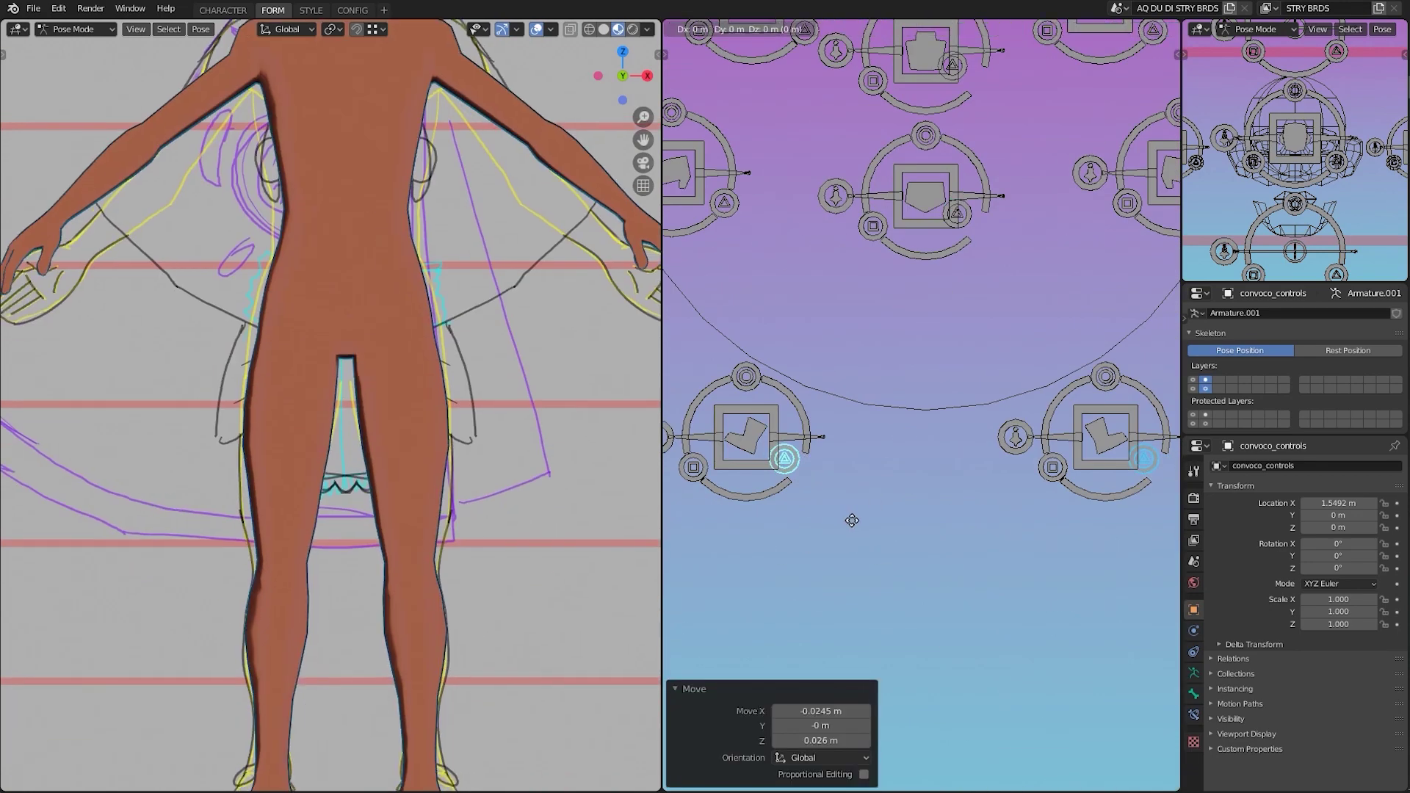
{"action": "left_click", "coordinate": [992, 578]}
{"action": "key", "text": "g"}
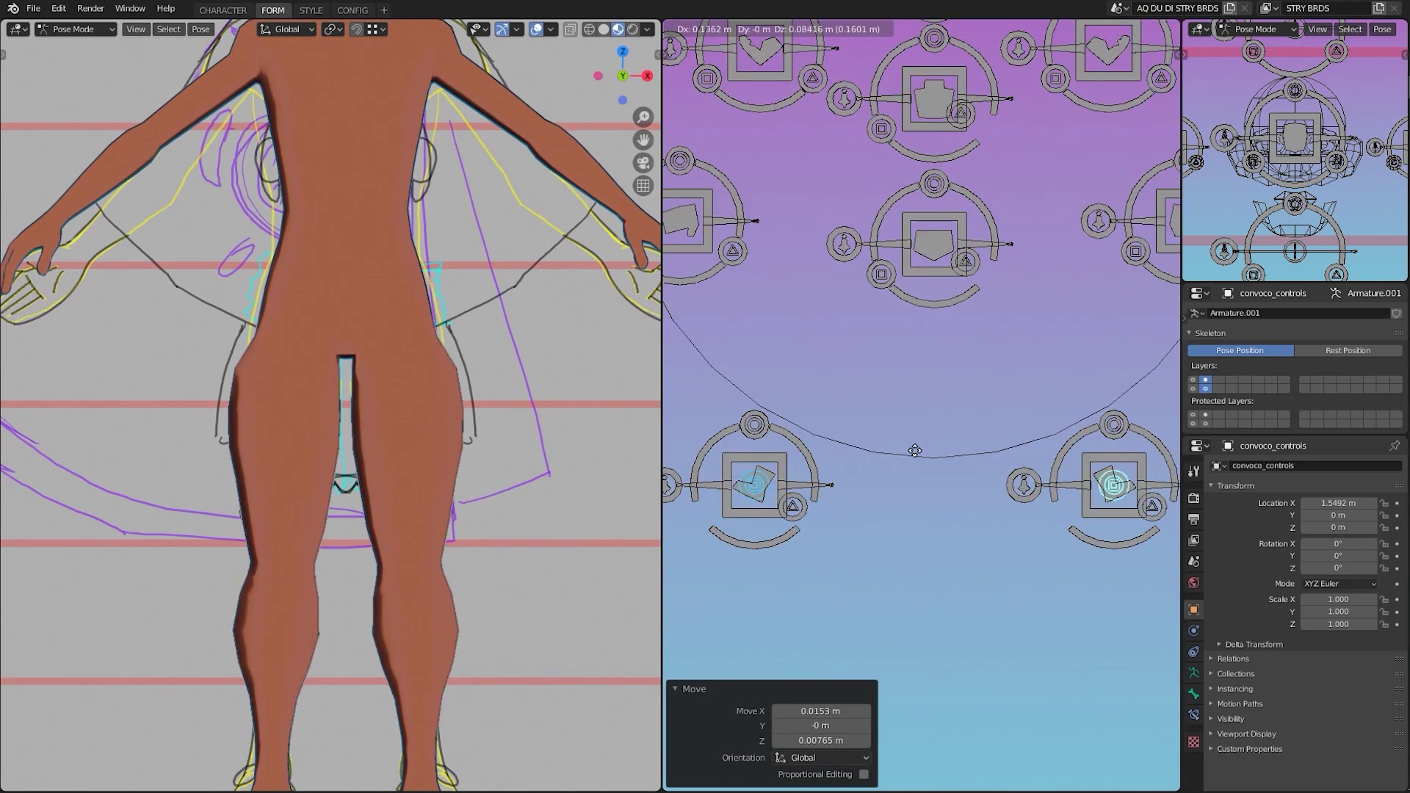
{"action": "left_click", "coordinate": [945, 377]}
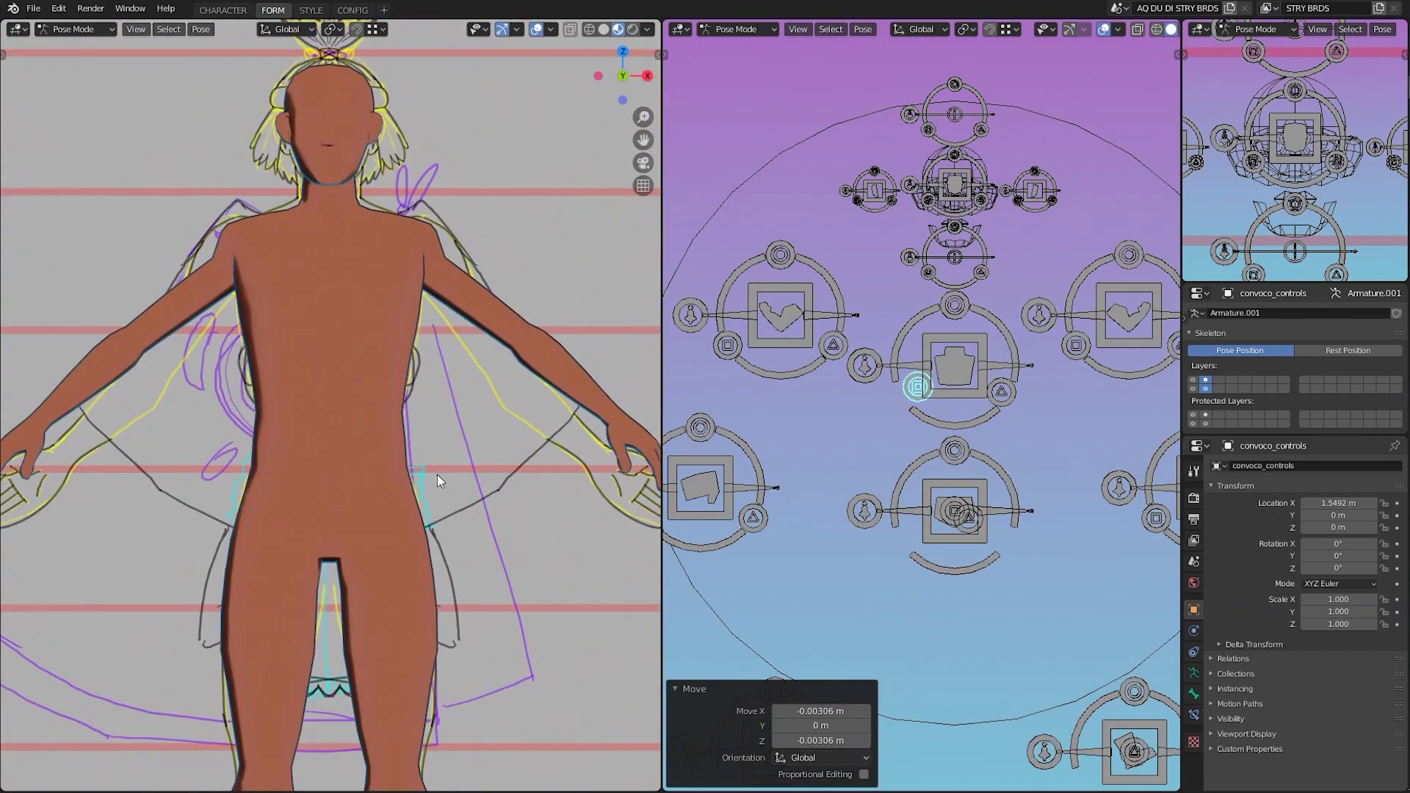
{"action": "left_click", "coordinate": [746, 336]}
{"action": "key", "text": "g"}
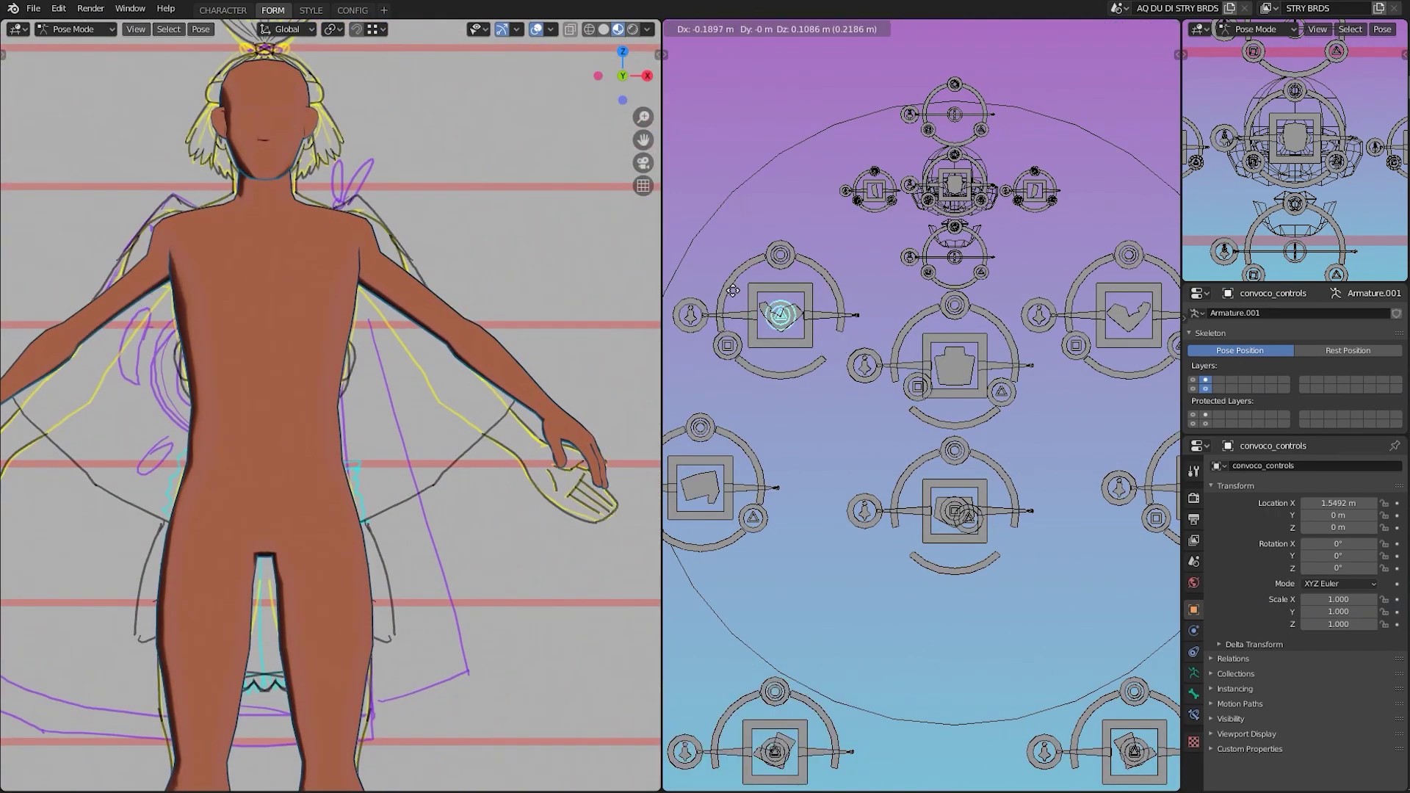
{"action": "left_click", "coordinate": [1097, 406]}
Show the body rig bones, apply a uniform scale, and select the foot controls
{"action": "left_click", "coordinate": [1193, 379]}
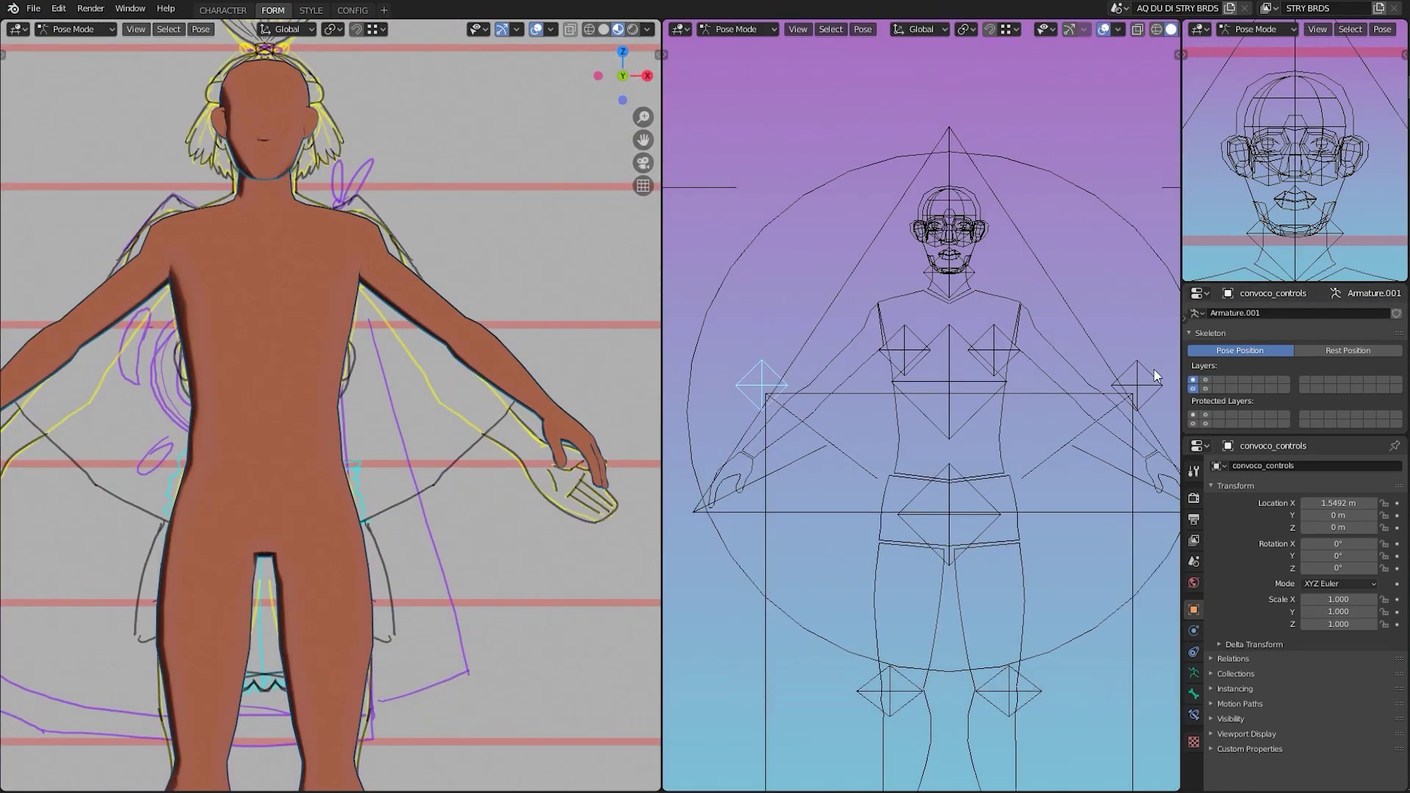
{"action": "left_click", "coordinate": [1159, 294]}
{"action": "left_click", "coordinate": [1008, 690]}
{"action": "left_click", "coordinate": [890, 690], "text": "shift"}
Deepen the body front-to-back with S Y and nudge the central face control into place
{"action": "key", "text": "s"}
{"action": "key", "text": "y"}
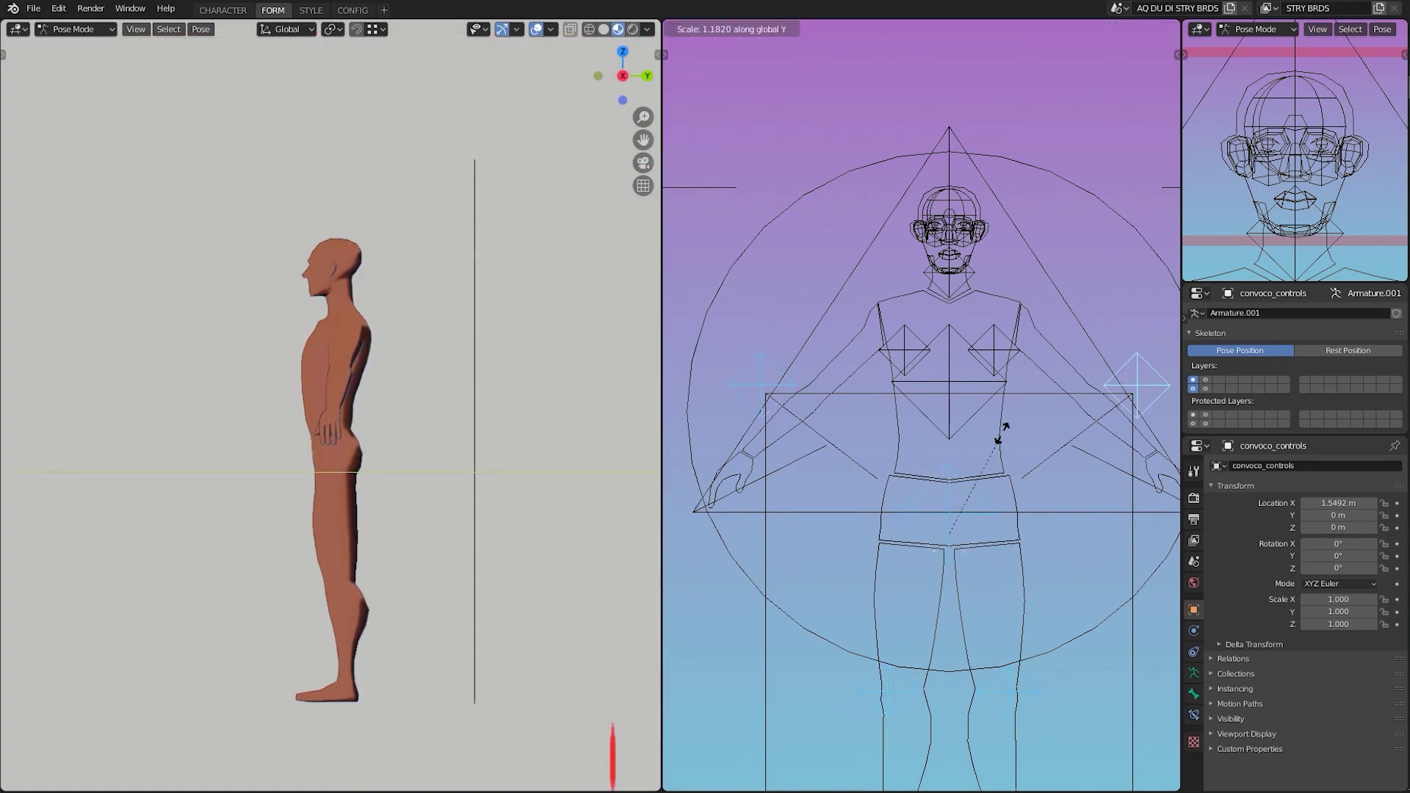
{"action": "left_click", "coordinate": [1005, 430]}
{"action": "left_click", "coordinate": [1205, 379]}
{"action": "scroll", "coordinate": [378, 398], "scroll_direction": "up", "scroll_amount": 5}
{"action": "left_click", "coordinate": [962, 355]}
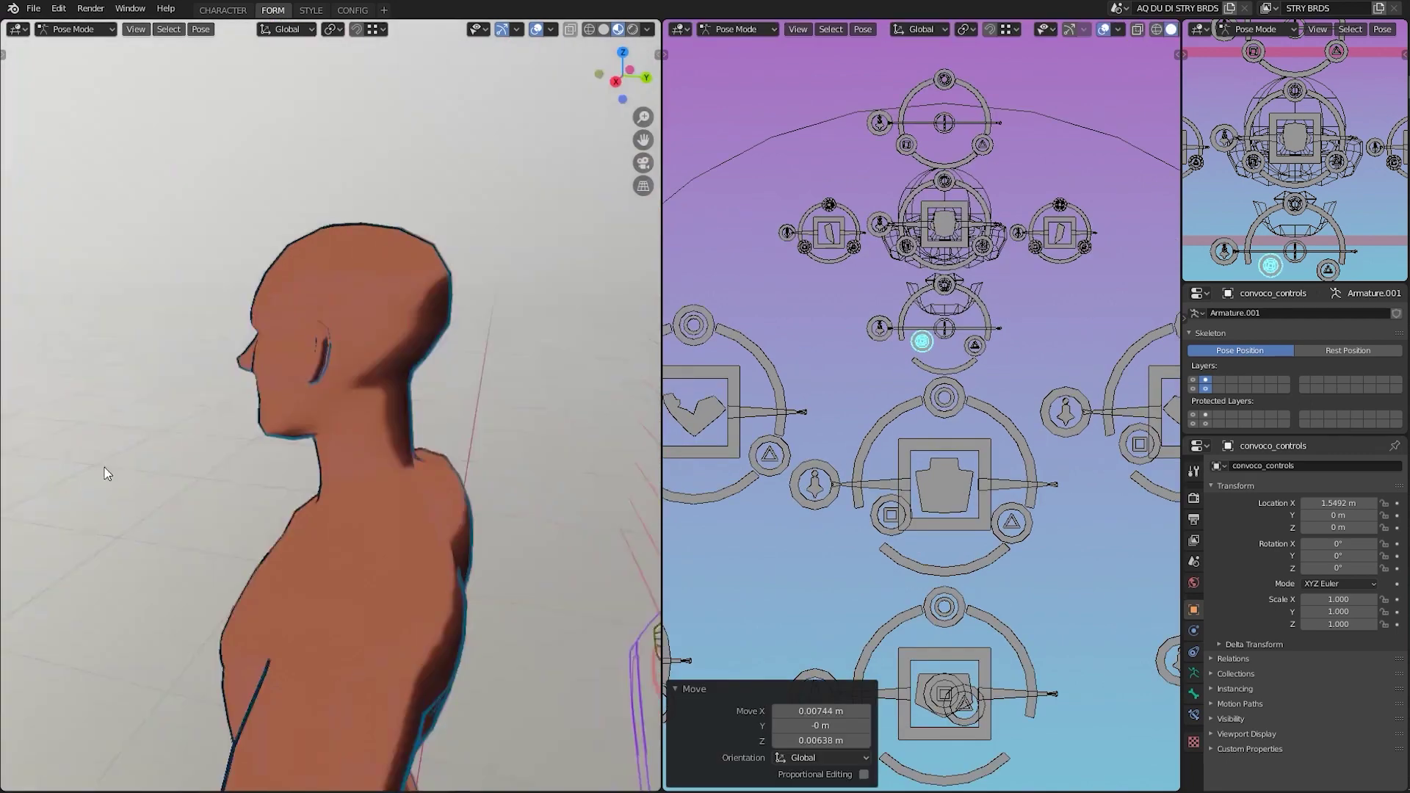
{"action": "scroll", "coordinate": [940, 330], "scroll_direction": "up", "scroll_amount": 4}
{"action": "left_click_drag", "start_coordinate": [934, 323], "coordinate": [942, 326]}
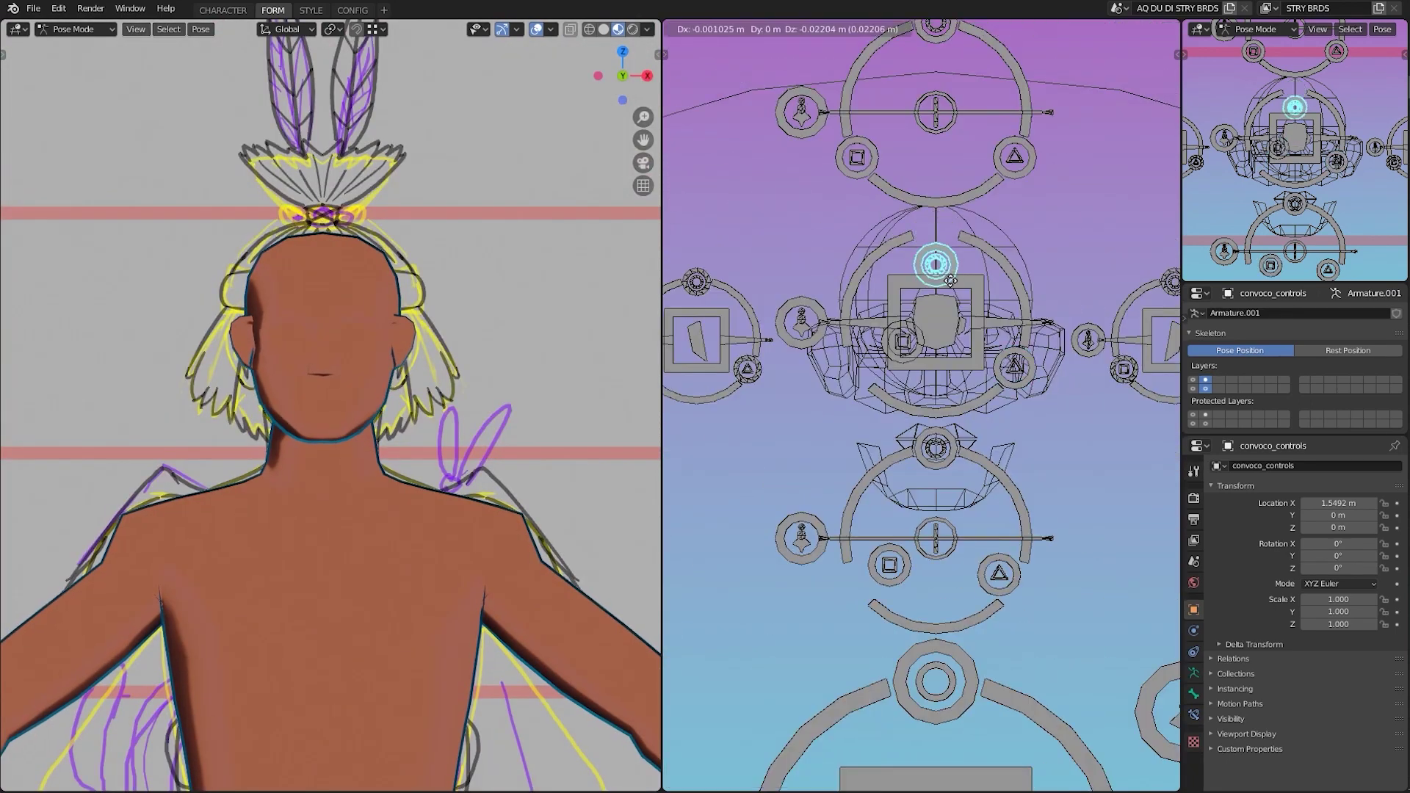
{"action": "scroll", "coordinate": [925, 268], "scroll_direction": "down", "scroll_amount": 2}
{"action": "scroll", "coordinate": [330, 367], "scroll_direction": "down", "scroll_amount": 3}
Enlarge both ear controls together
{"action": "left_click", "coordinate": [845, 440]}
{"action": "left_click", "coordinate": [1026, 440], "text": "shift"}
{"action": "key", "text": "s"}
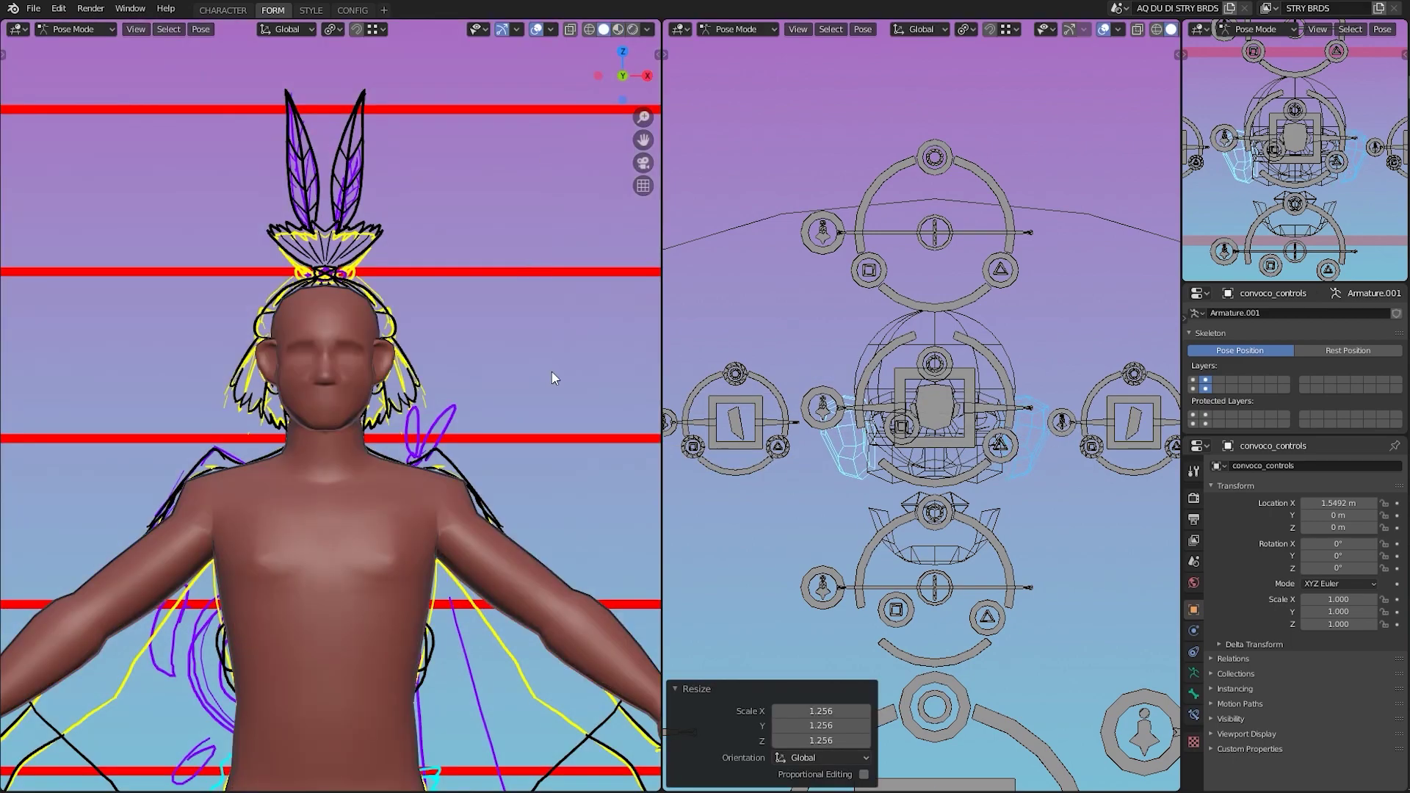
{"action": "middle_click_drag", "start_coordinate": [552, 372], "coordinate": [589, 461]}
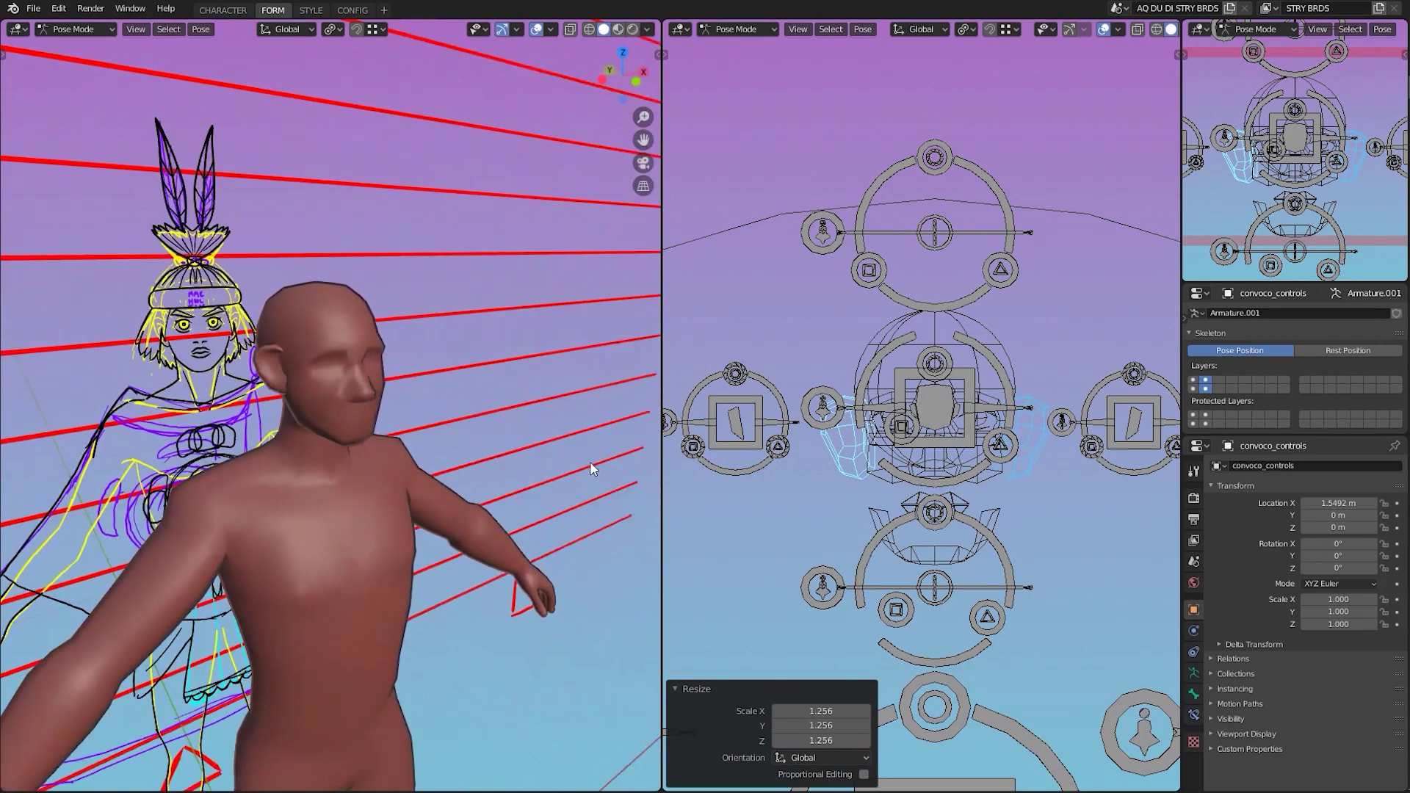
{"action": "key", "text": "shift+z"}
Move the nose bone and a neighbouring face bone vertically to new heights
{"action": "left_click", "coordinate": [1192, 387]}
{"action": "scroll", "coordinate": [936, 397], "scroll_direction": "up", "scroll_amount": 2}
{"action": "left_click", "coordinate": [936, 412]}
{"action": "key", "text": "g"}
{"action": "key", "text": "z"}
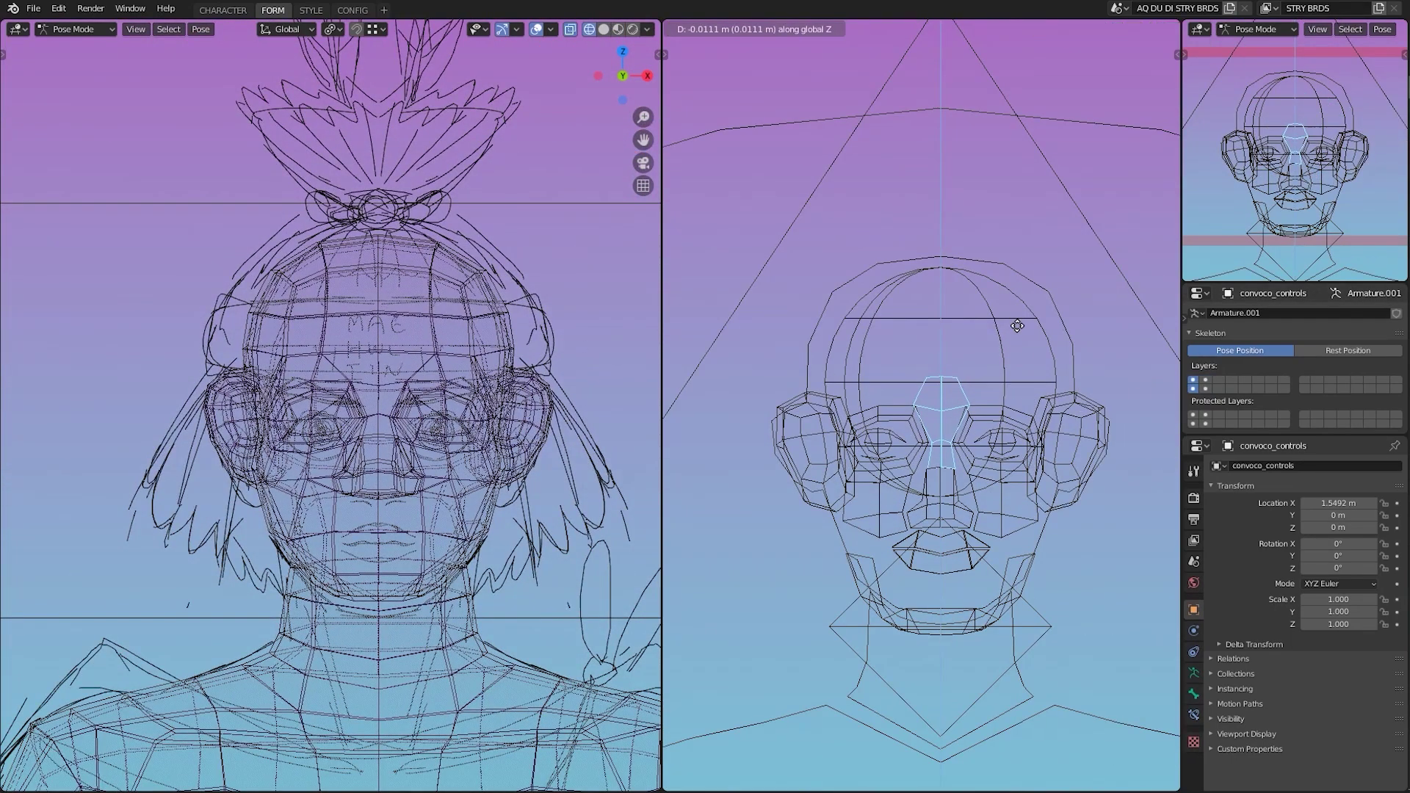
{"action": "left_click", "coordinate": [997, 437]}
{"action": "key", "text": "g"}
{"action": "key", "text": "z"}
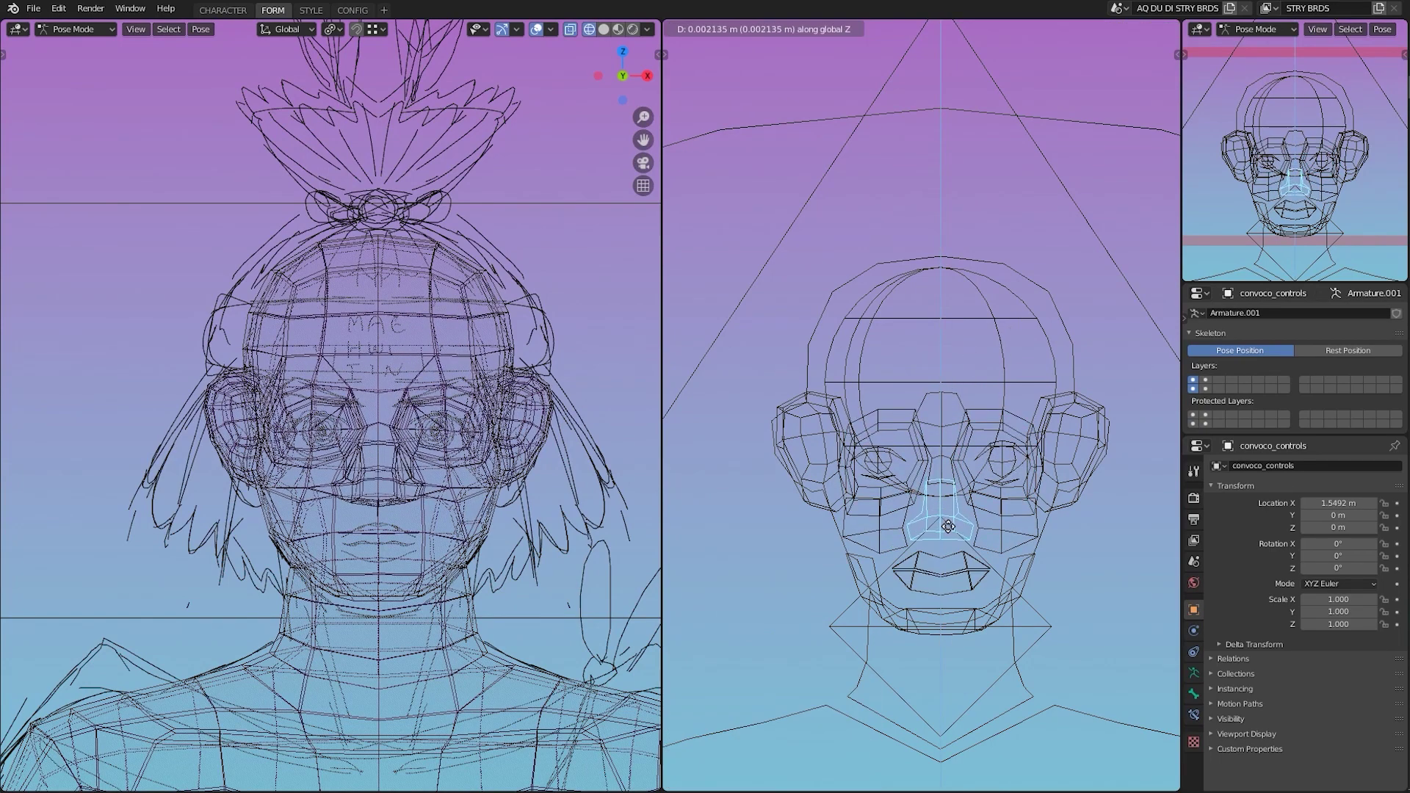
{"action": "left_click", "coordinate": [949, 526]}
Rescale the nose bone in side and front views, narrowing it along X
{"action": "key", "text": "shift+z"}
{"action": "key", "text": "KP_3"}
{"action": "key", "text": "s"}
{"action": "key", "text": "y"}
{"action": "key", "text": "KP_3"}
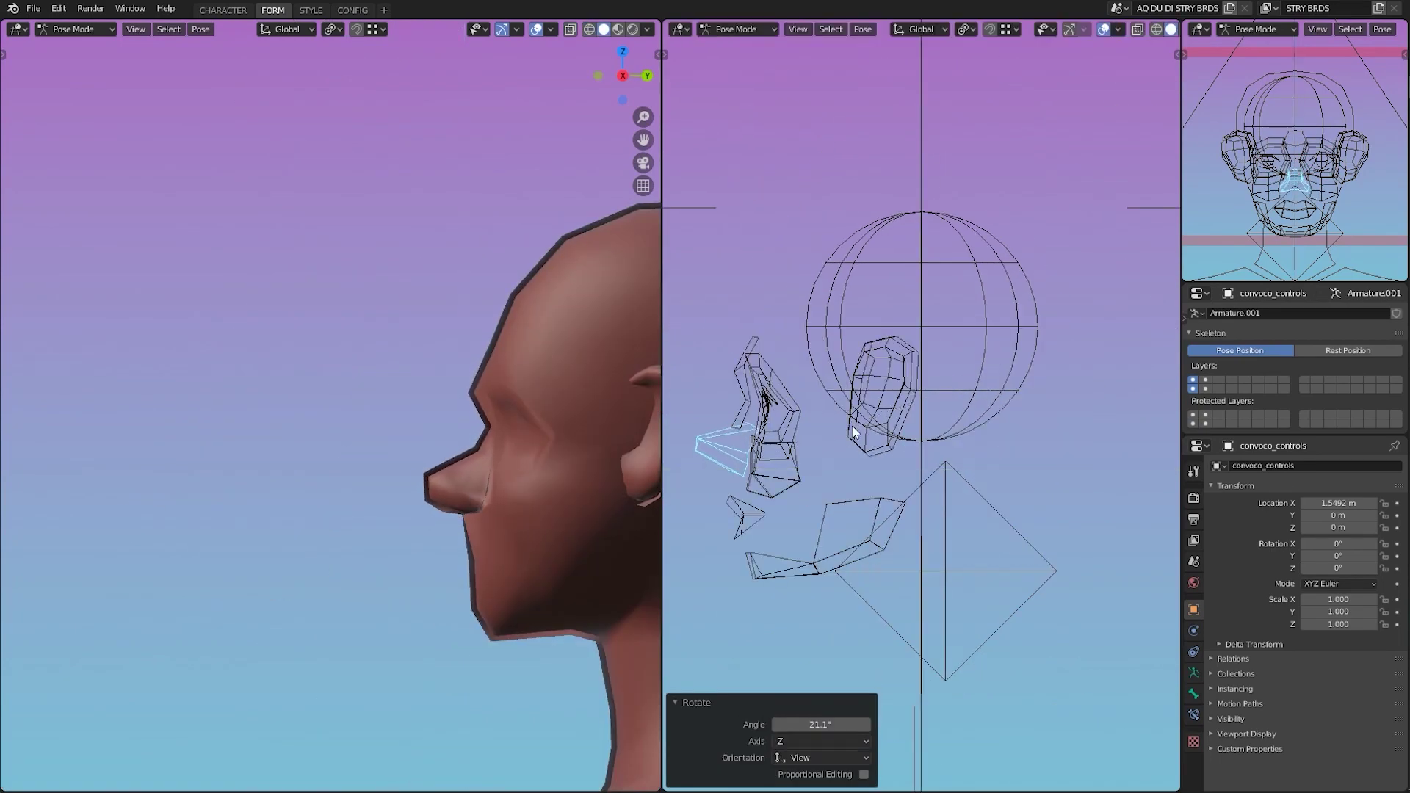
{"action": "key", "text": "KP_1"}
{"action": "key", "text": "s"}
{"action": "key", "text": "x"}
{"action": "key", "text": "Return"}
{"action": "key", "text": "ctrl+KP_3"}
{"action": "key", "text": "KP_3"}
{"action": "key", "text": "s"}
{"action": "key", "text": "z"}
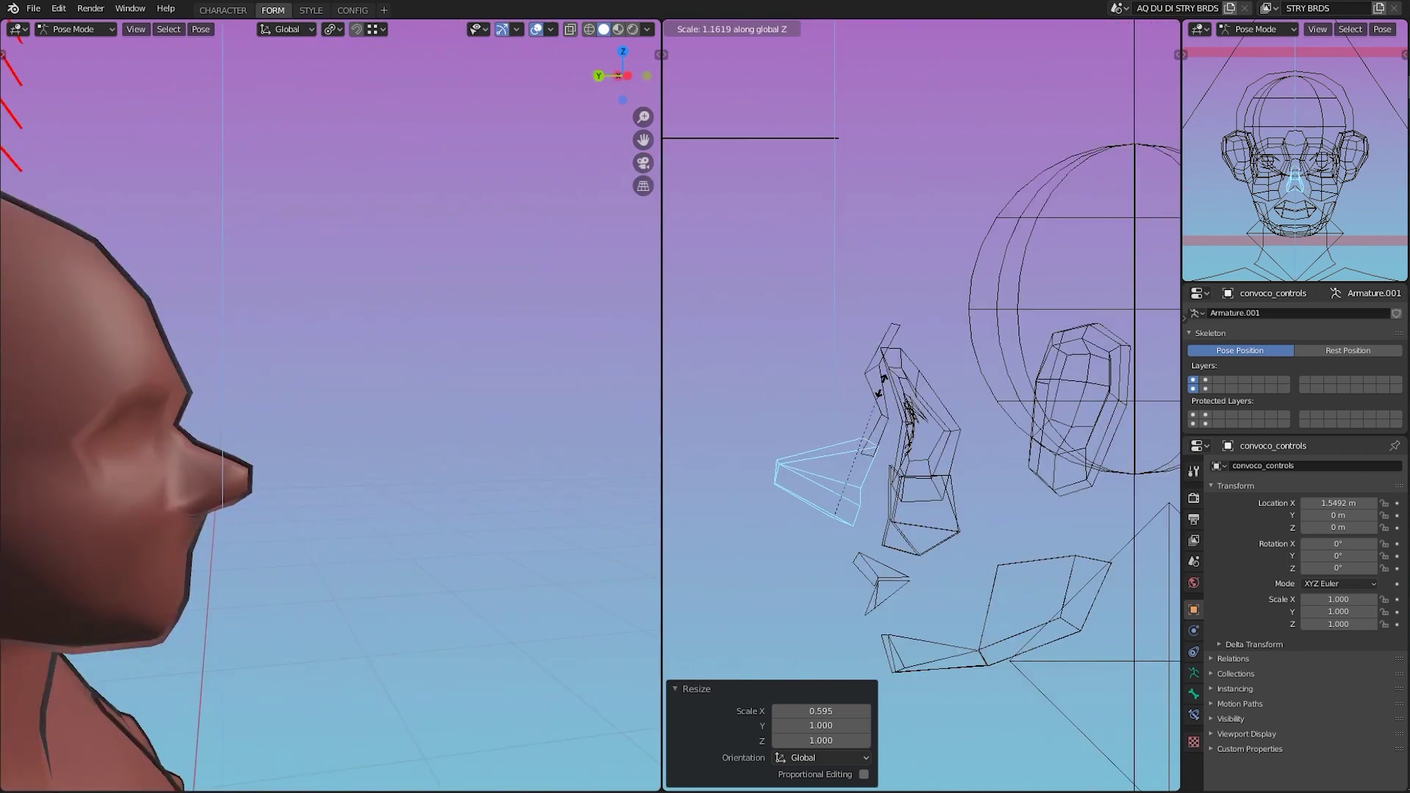
{"action": "key", "text": "Escape"}
Reposition the eye bones with X-Axis Mirror checked in the pose options
{"action": "key", "text": "KP_1"}
{"action": "key", "text": "KP_1"}
{"action": "key", "text": "shift+z"}
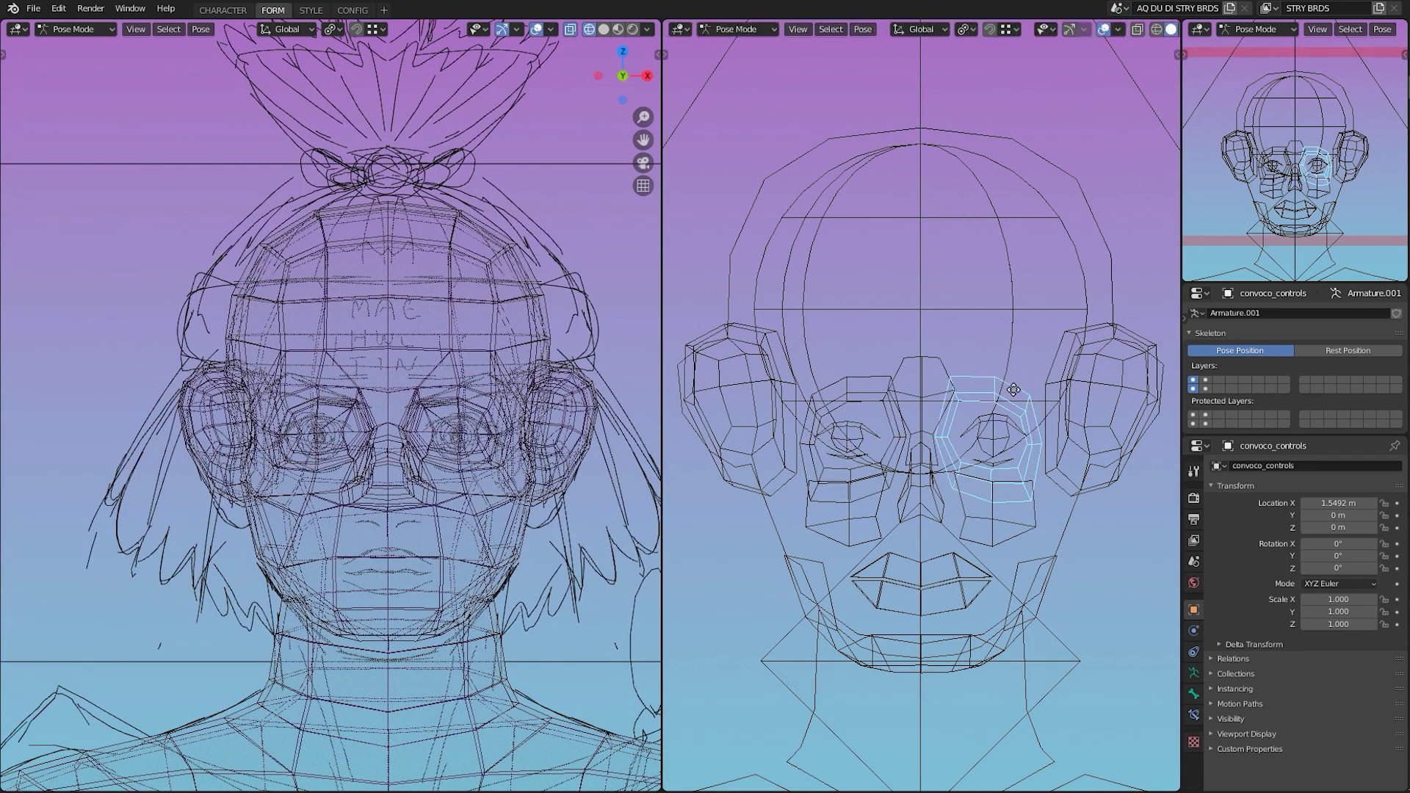
{"action": "key", "text": "n"}
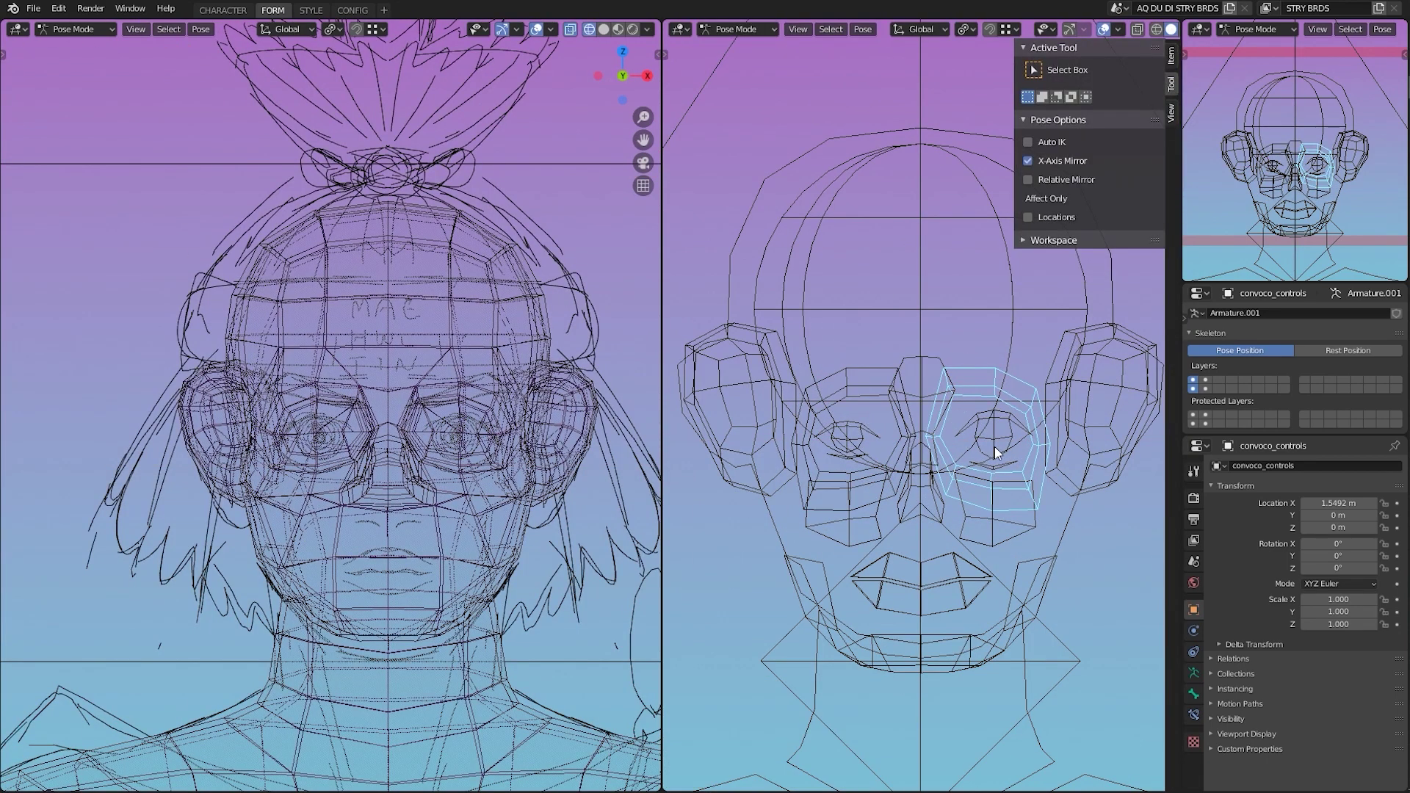
{"action": "left_click", "coordinate": [1012, 448]}
{"action": "key", "text": "KP_3"}
{"action": "key", "text": "grave"}
Enlarge the nose tip bone to lengthen the nose
{"action": "left_click", "coordinate": [1058, 416]}
{"action": "key", "text": "s"}
{"action": "left_click", "coordinate": [928, 392]}
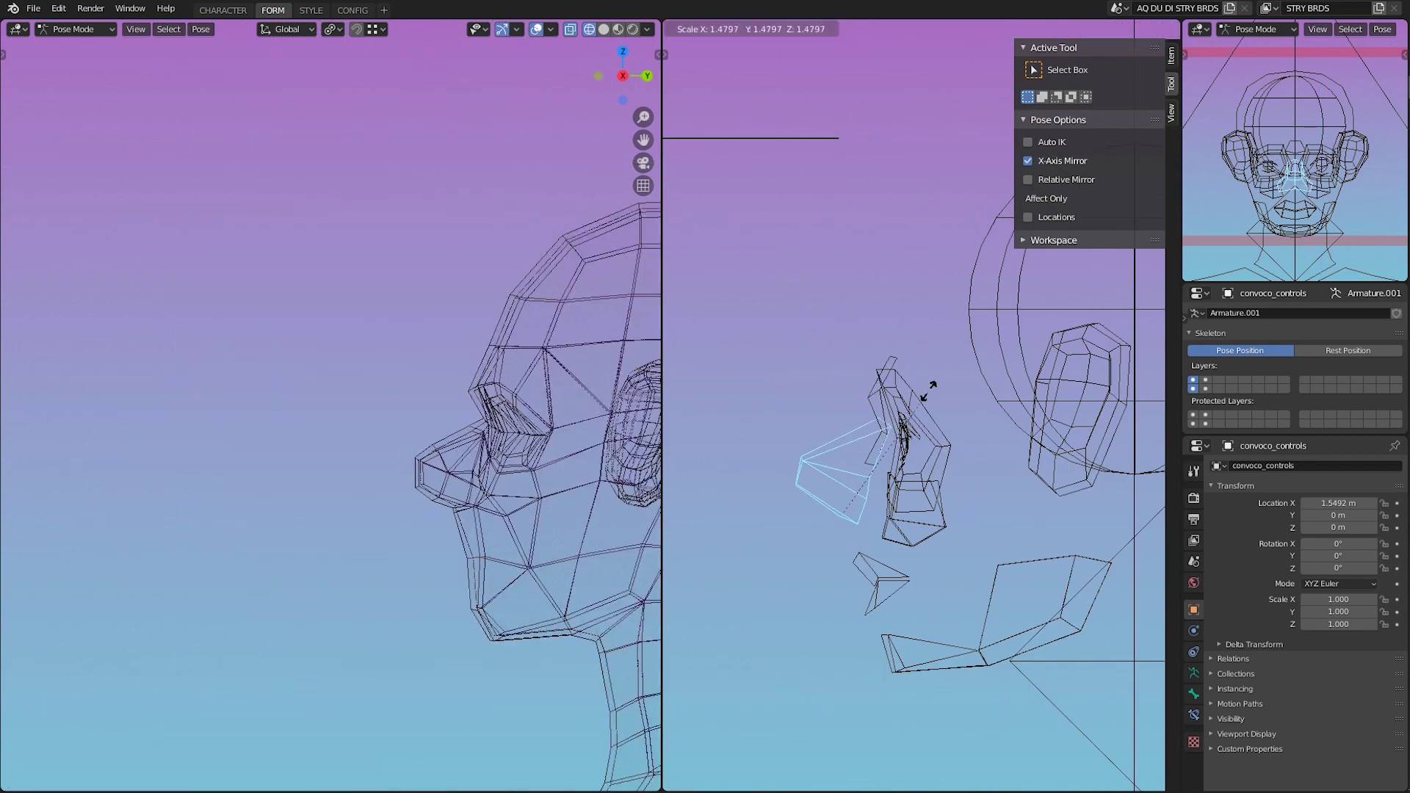
{"action": "left_click", "coordinate": [984, 381]}
{"action": "key", "text": "KP_1"}
{"action": "key", "text": "z"}
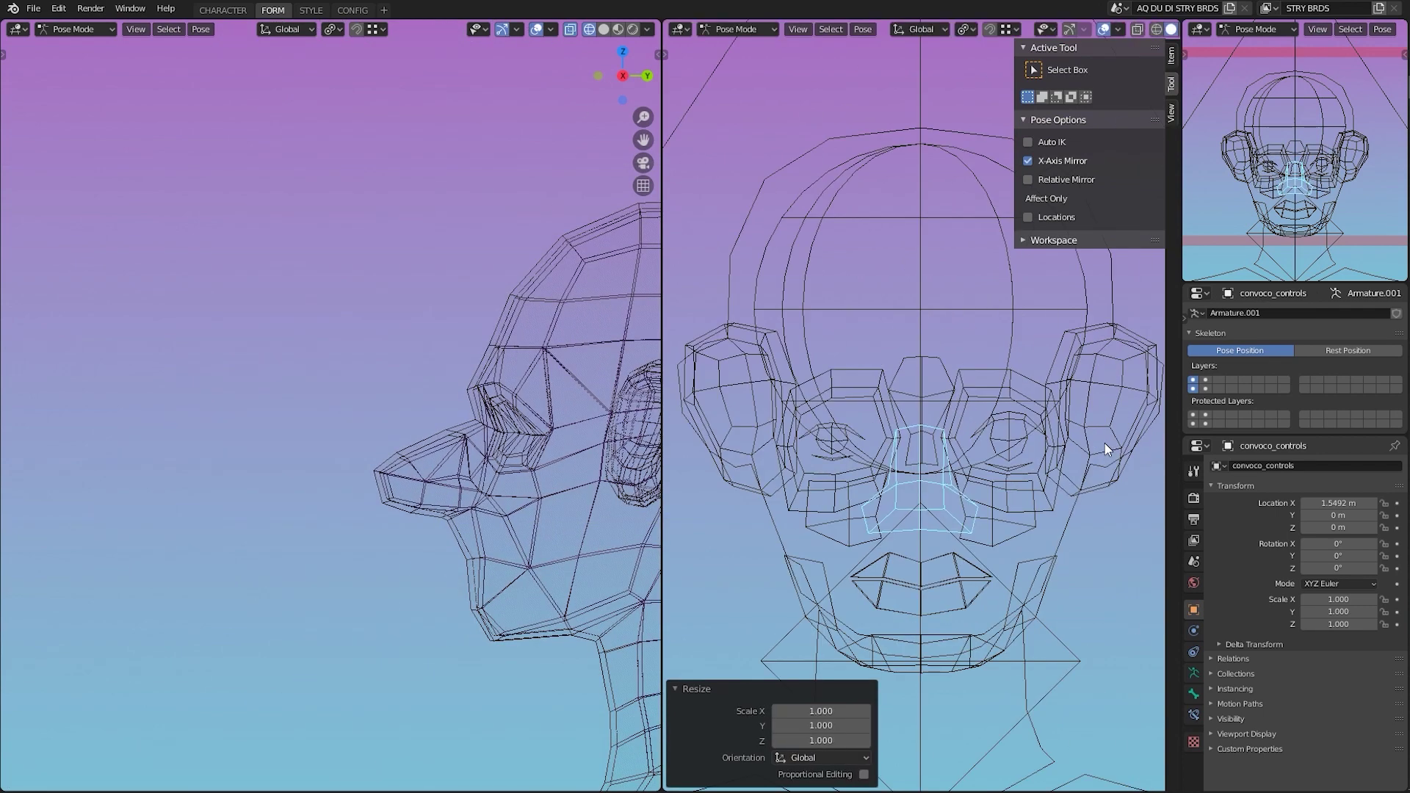
Rotate the lip bone into place, previewing the head with material shading
{"action": "key", "text": "g"}
{"action": "key", "text": "Return"}
{"action": "key", "text": "KP_1"}
{"action": "key", "text": "z"}
{"action": "left_click", "coordinate": [626, 669]}
{"action": "key", "text": "KP_3"}
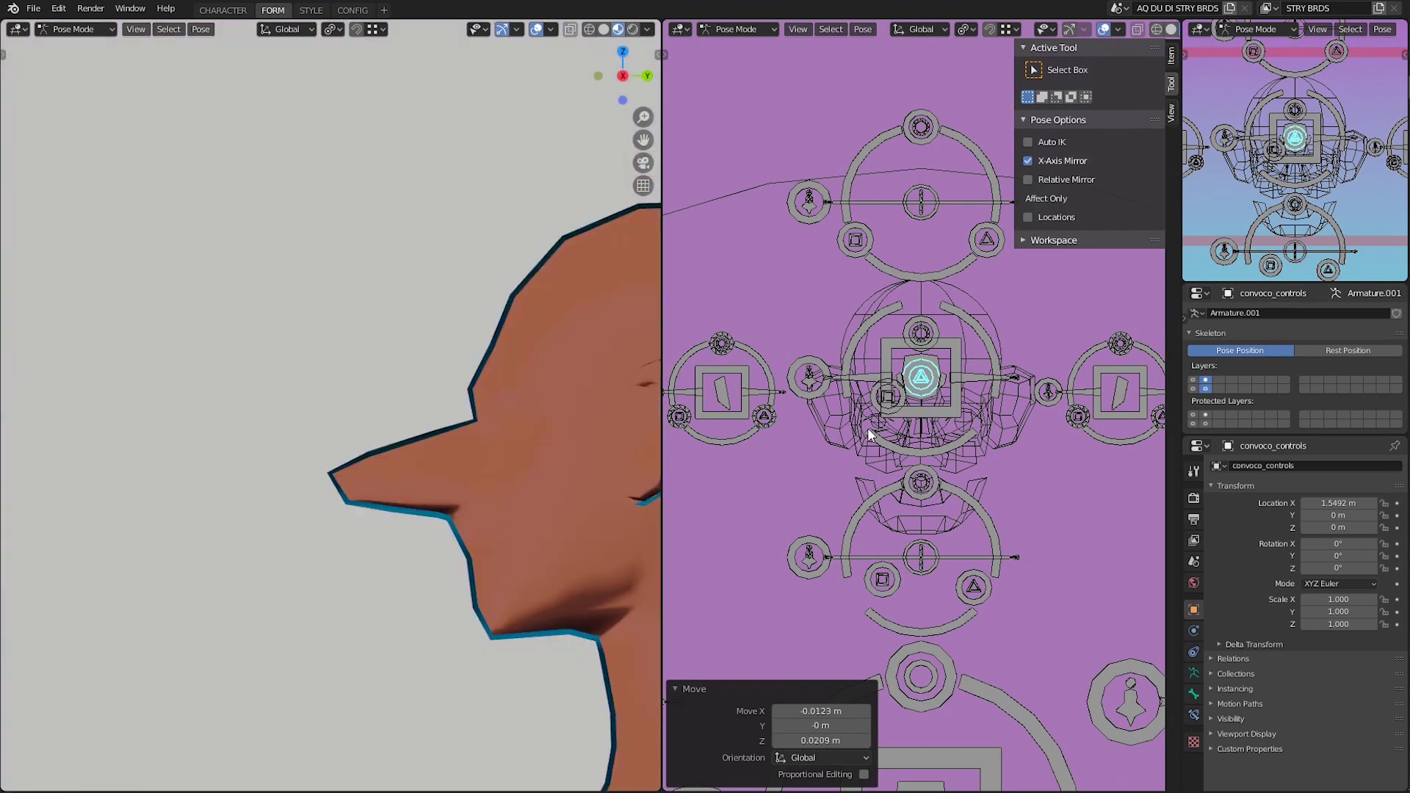
{"action": "key", "text": "shift+z"}
{"action": "key", "text": "KP_3"}
{"action": "key", "text": "r"}
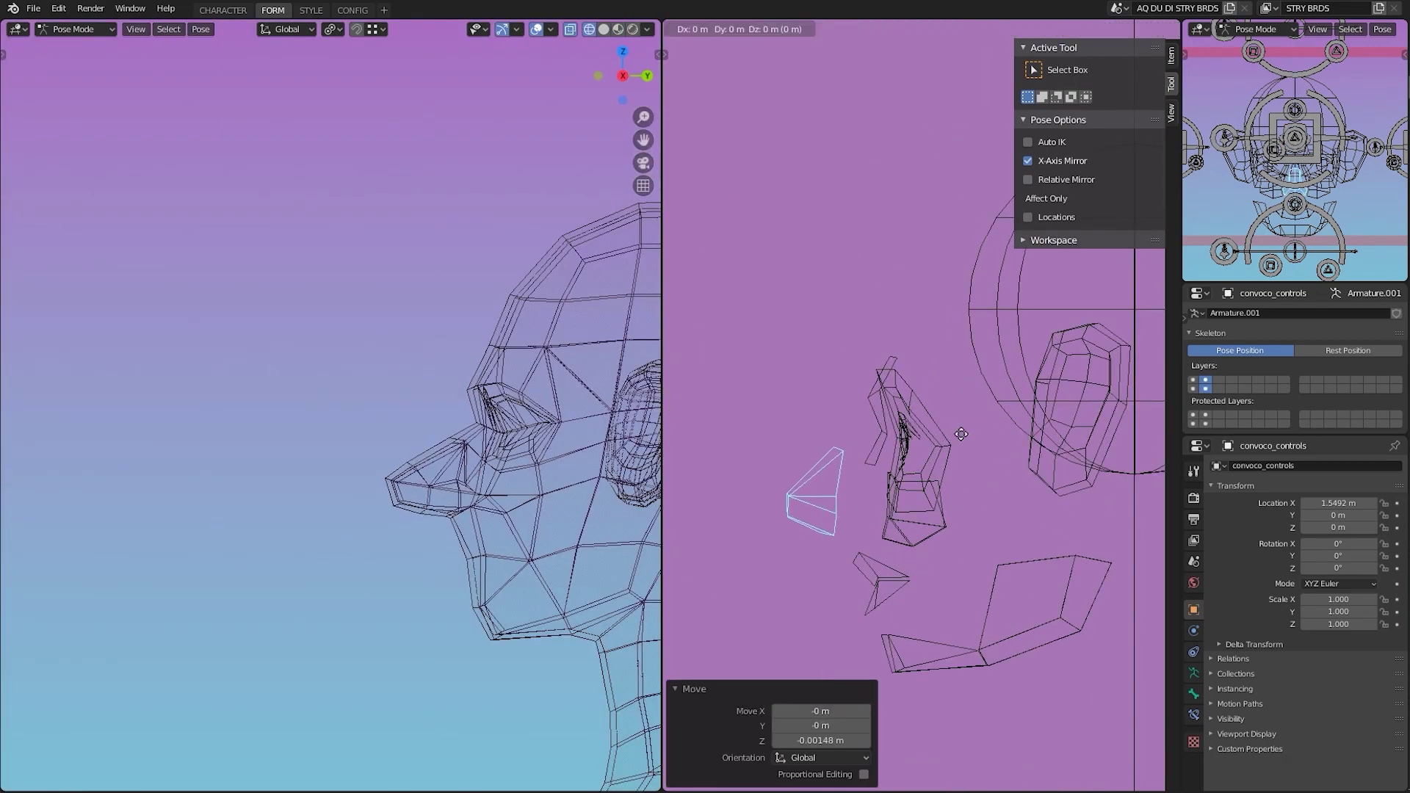
{"action": "left_click", "coordinate": [902, 668]}
Move another face bone front-to-back in the side view
{"action": "key", "text": "KP_1"}
{"action": "key", "text": "KP_3"}
{"action": "left_click", "coordinate": [812, 497]}
{"action": "key", "text": "g"}
{"action": "key", "text": "y"}
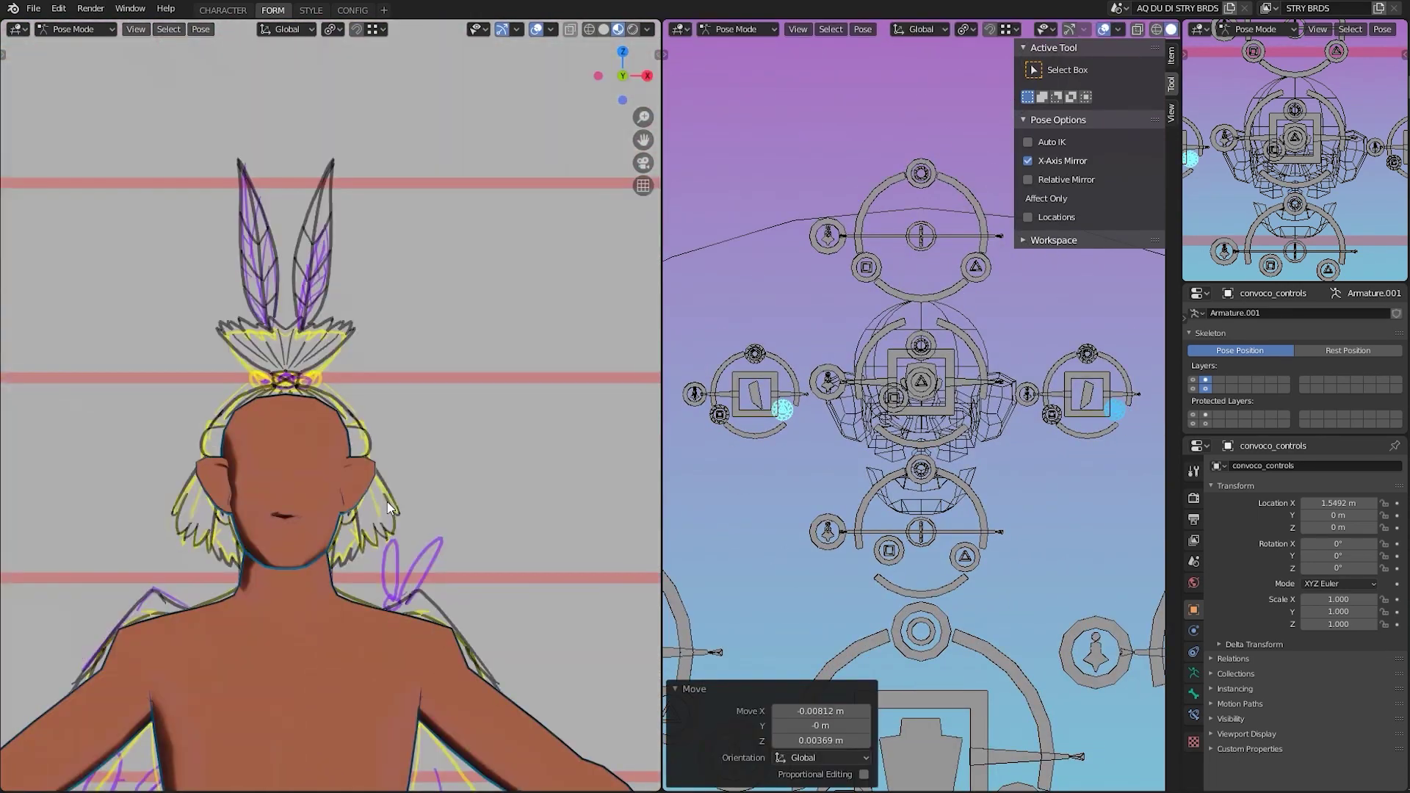
{"action": "scroll", "coordinate": [440, 422], "scroll_direction": "up", "scroll_amount": 3}
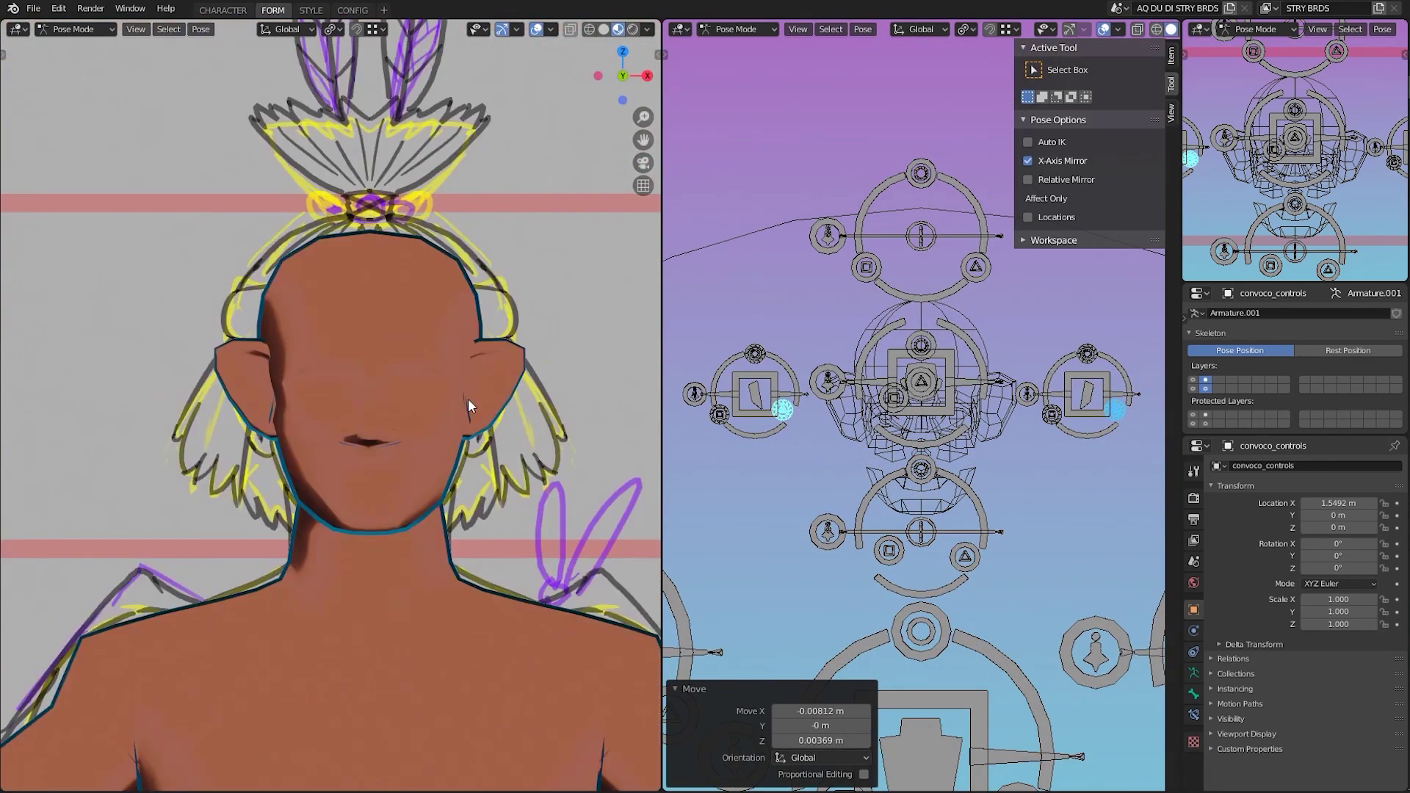
Bend the torso forward with the waist control, then start twisting it around Z
{"action": "key", "text": "a"}
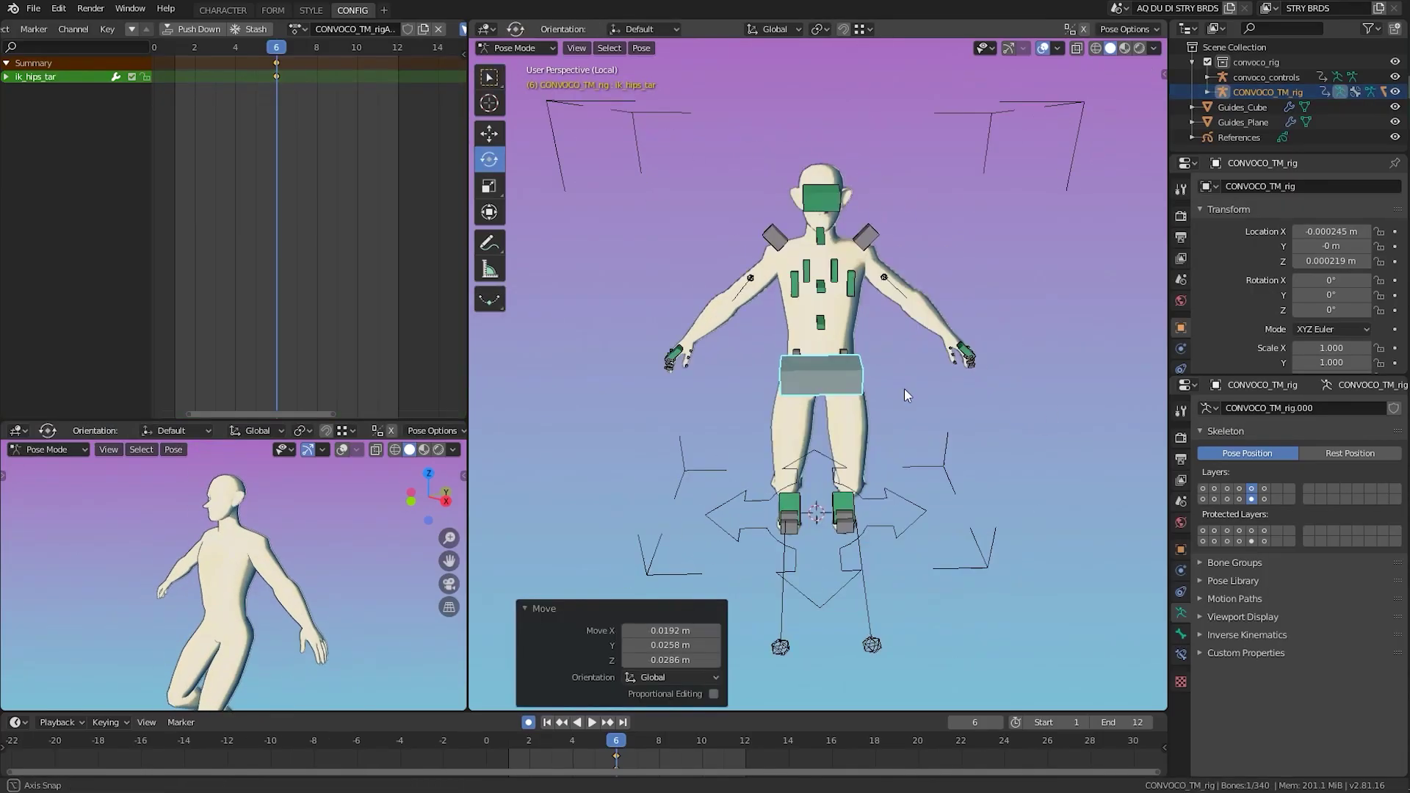
{"action": "key", "text": "KP_3"}
{"action": "left_click", "coordinate": [858, 373]}
{"action": "key", "text": "r"}
{"action": "left_click", "coordinate": [878, 346]}
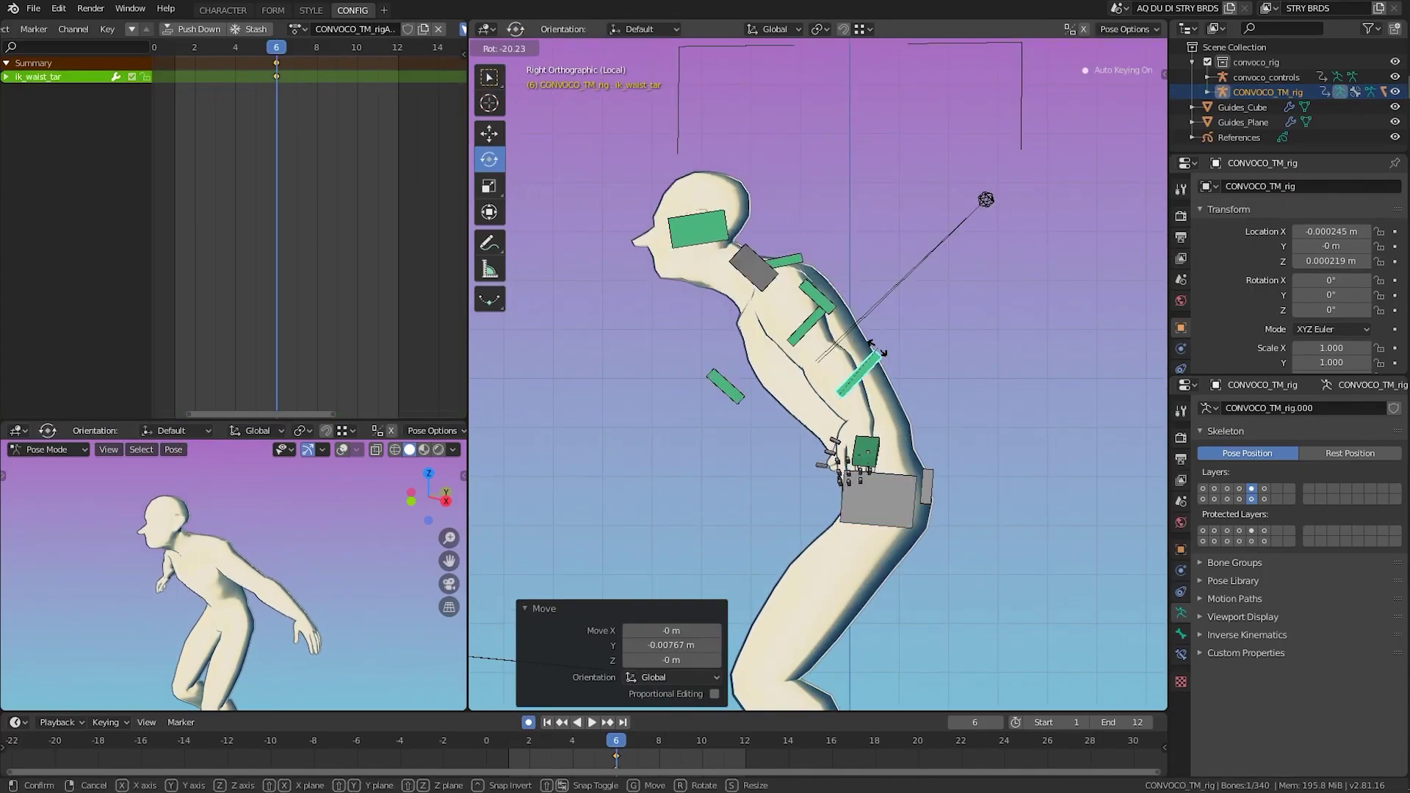
{"action": "left_click", "coordinate": [778, 233]}
{"action": "middle_click_drag", "start_coordinate": [778, 234], "coordinate": [844, 441]}
{"action": "left_click", "coordinate": [745, 243]}
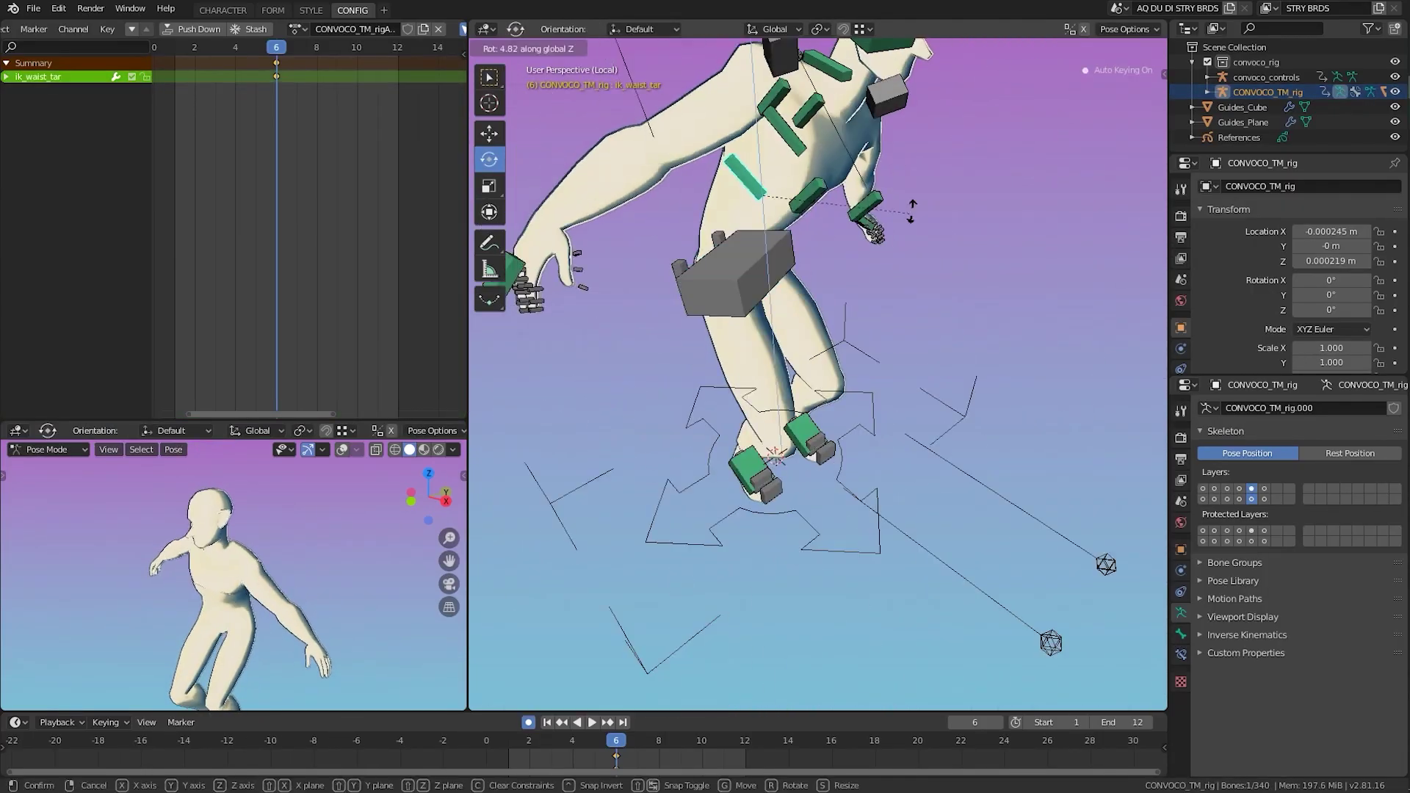
{"action": "key", "text": "r"}
{"action": "key", "text": "z"}
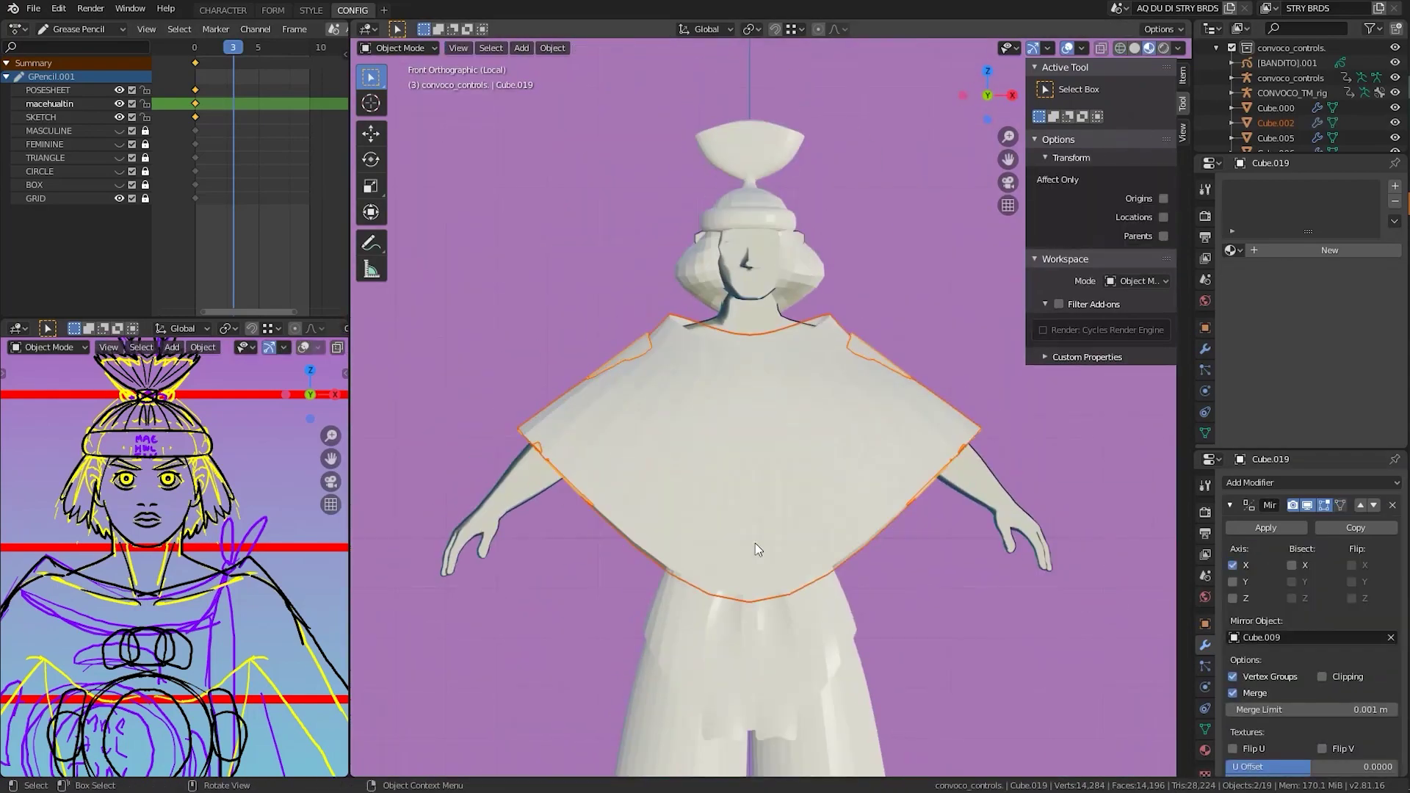
Enter Edit Mode on the poncho mesh and start moving its vertices
{"action": "key", "text": "Tab"}
{"action": "key", "text": "g"}
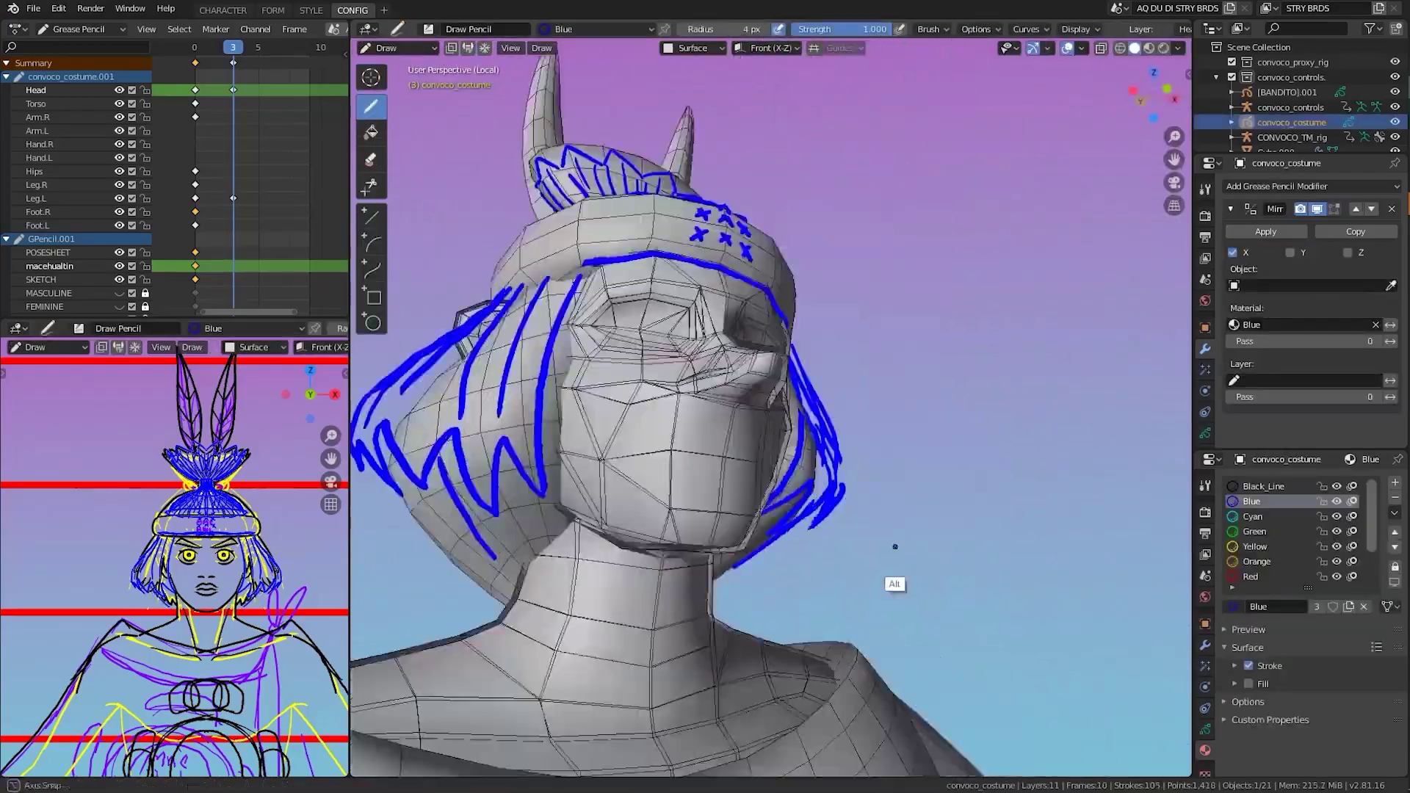
Orbit the view to the head's side profile
{"action": "left_click_drag", "start_coordinate": [894, 547], "coordinate": [884, 484], "text": "alt"}
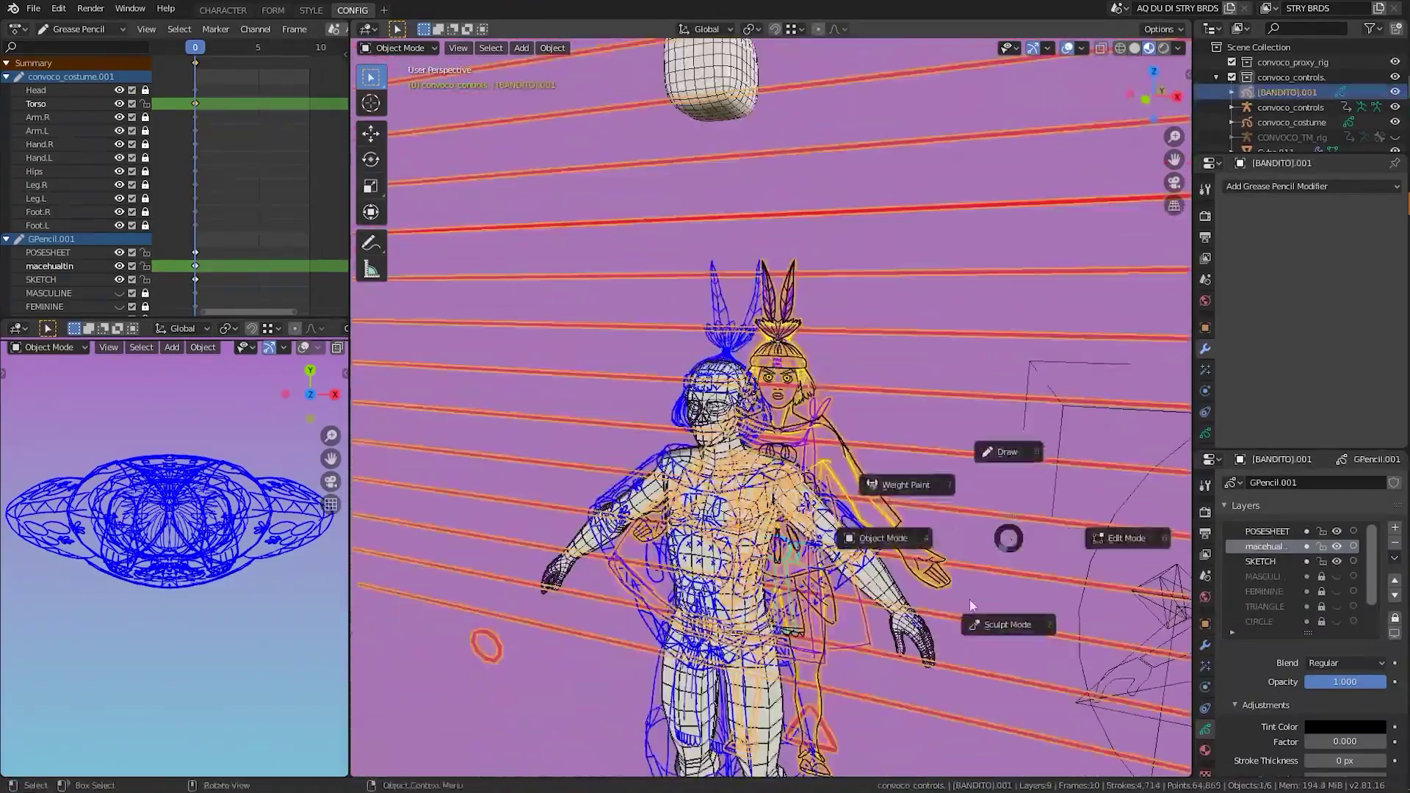
Copy the brow, eye and lip strokes from the front-view sketch and scale them along X
{"action": "key", "text": "KP_1"}
{"action": "scroll", "coordinate": [876, 387], "scroll_direction": "up", "scroll_amount": 8}
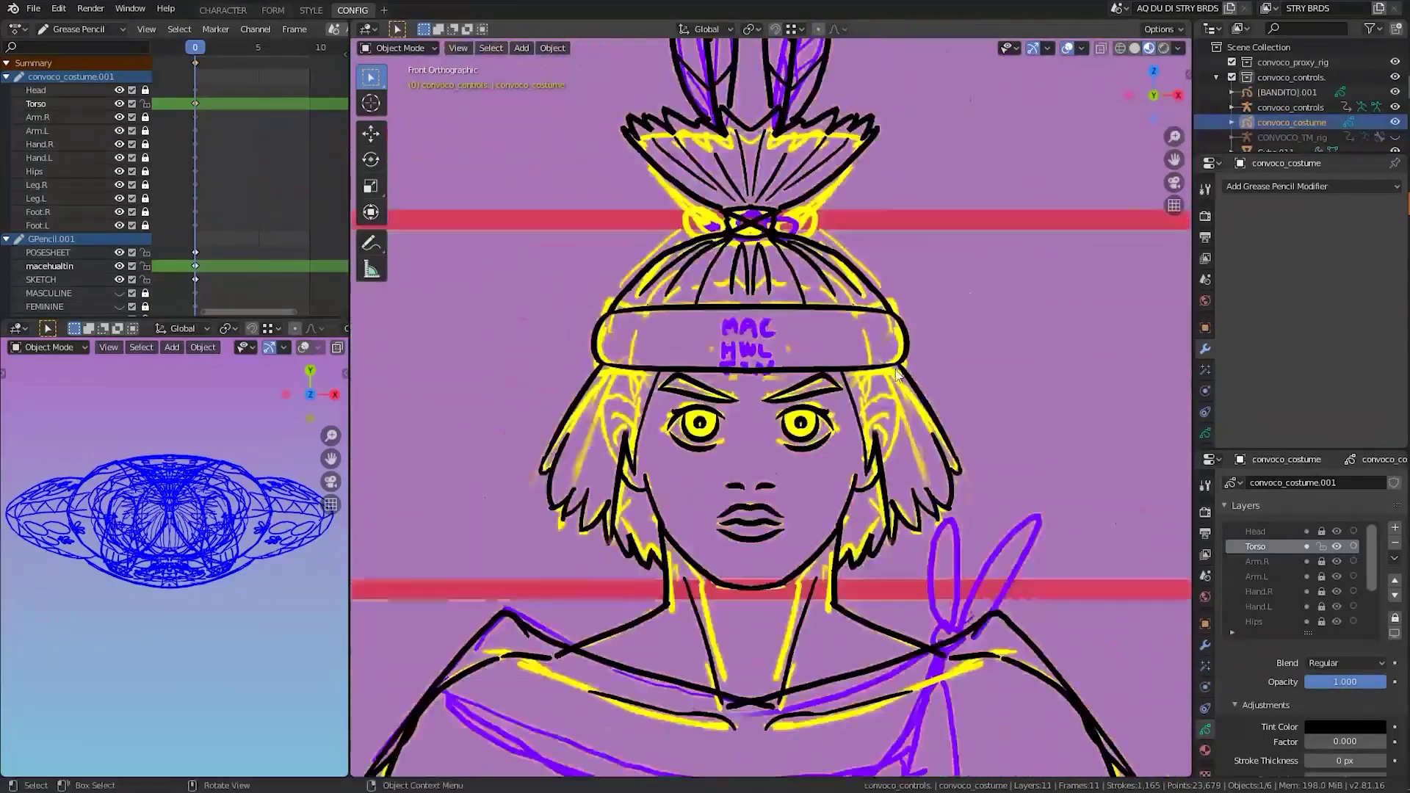
{"action": "scroll", "coordinate": [876, 387], "scroll_direction": "down", "scroll_amount": 1}
{"action": "key", "text": "Tab"}
{"action": "scroll", "coordinate": [876, 387], "scroll_direction": "up", "scroll_amount": 7}
{"action": "scroll", "coordinate": [822, 411], "scroll_direction": "down", "scroll_amount": 6}
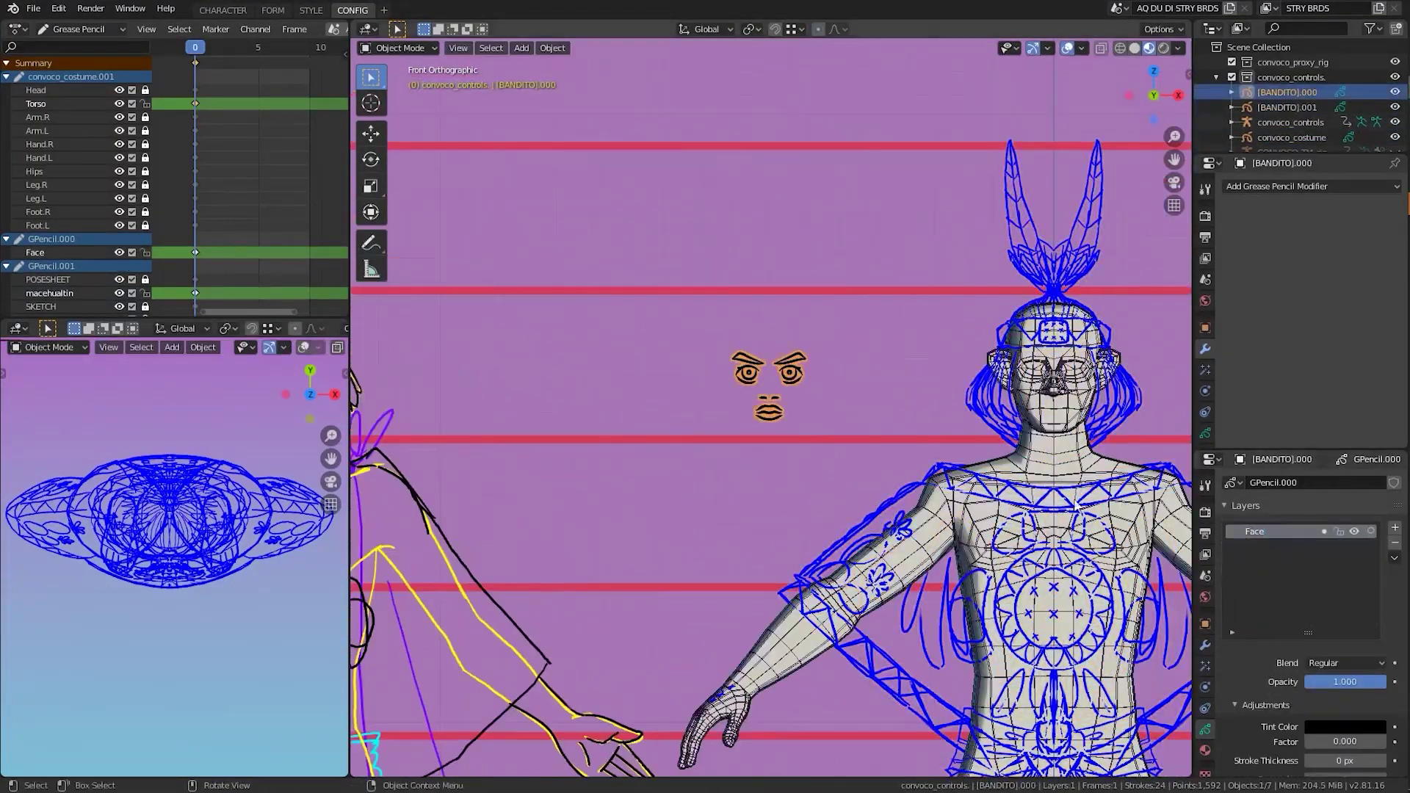
{"action": "key", "text": "Tab"}
{"action": "scroll", "coordinate": [847, 610], "scroll_direction": "up", "scroll_amount": 6}
{"action": "key", "text": "p"}
{"action": "left_click", "coordinate": [896, 529]}
{"action": "key", "text": "Tab"}
{"action": "scroll", "coordinate": [665, 453], "scroll_direction": "down", "scroll_amount": 5}
{"action": "key", "text": "comma"}
{"action": "key", "text": "Return"}
Delete one half of the face strokes and add a Mirror modifier to restore it
{"action": "key", "text": "KP_Divide"}
{"action": "scroll", "coordinate": [914, 543], "scroll_direction": "down", "scroll_amount": 3}
{"action": "key", "text": "Tab"}
{"action": "middle_click_drag", "start_coordinate": [915, 550], "coordinate": [874, 382]}
{"action": "key", "text": "KP_1"}
{"action": "left_click_drag", "start_coordinate": [580, 66], "coordinate": [819, 552], "text": "shift"}
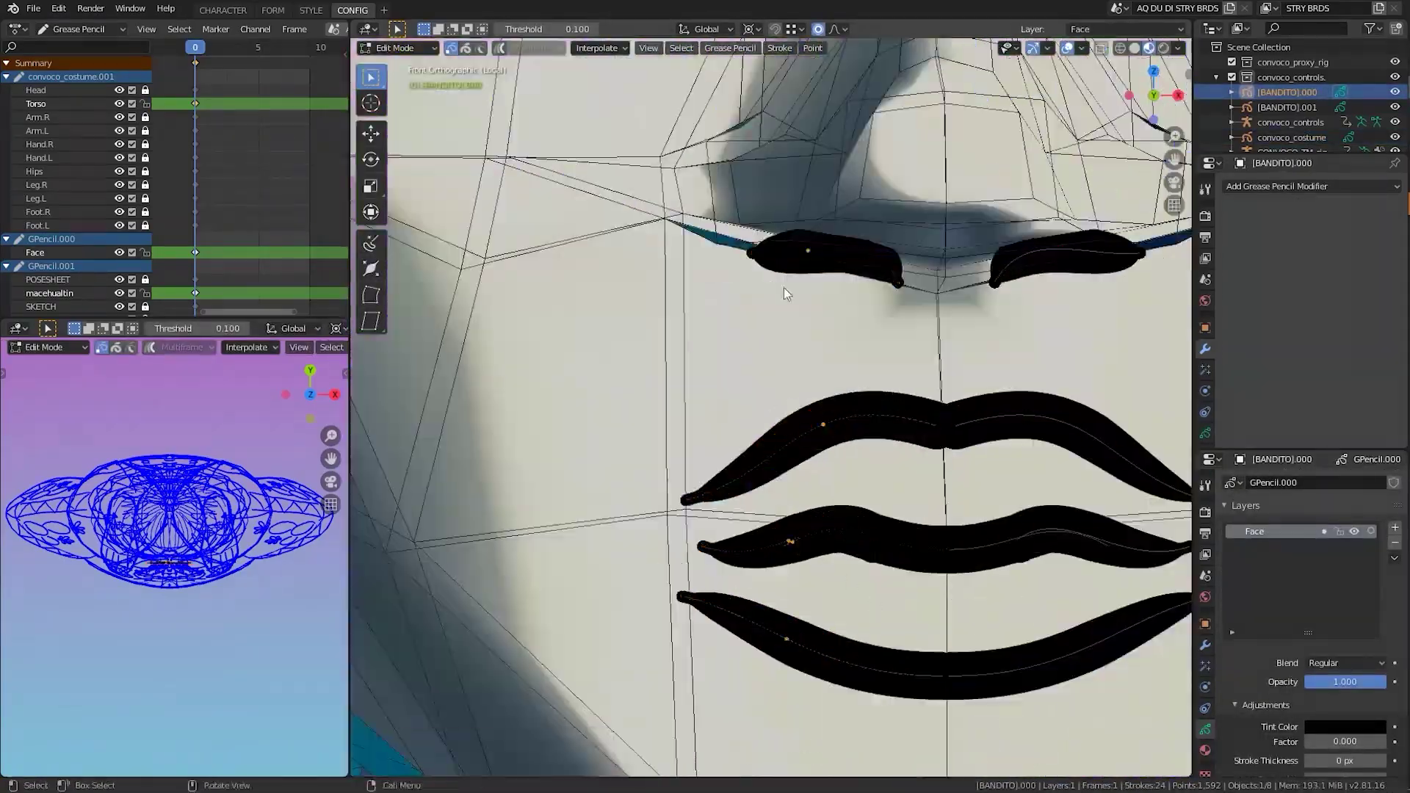
{"action": "key", "text": "x"}
{"action": "left_click", "coordinate": [933, 287]}
{"action": "left_click", "coordinate": [1311, 185]}
Push the lip points along Y with proportional editing onto the face surface
{"action": "scroll", "coordinate": [975, 579], "scroll_direction": "up", "scroll_amount": 4}
{"action": "middle_click_drag", "start_coordinate": [975, 578], "coordinate": [667, 528]}
{"action": "scroll", "coordinate": [954, 529], "scroll_direction": "down", "scroll_amount": 4}
{"action": "scroll", "coordinate": [986, 483], "scroll_direction": "up", "scroll_amount": 5}
{"action": "key", "text": "g"}
{"action": "key", "text": "y"}
{"action": "left_click", "coordinate": [986, 483]}
{"action": "scroll", "coordinate": [667, 527], "scroll_direction": "up", "scroll_amount": 3}
{"action": "key", "text": "g"}
{"action": "key", "text": "y"}
{"action": "left_click", "coordinate": [744, 569]}
{"action": "middle_click_drag", "start_coordinate": [745, 569], "coordinate": [761, 539]}
{"action": "left_click", "coordinate": [667, 573]}
{"action": "middle_click_drag", "start_coordinate": [667, 573], "coordinate": [705, 514]}
Refine the lips sideways and in depth until they sit flush on the face
{"action": "key", "text": "KP_1"}
{"action": "scroll", "coordinate": [705, 514], "scroll_direction": "up", "scroll_amount": 5}
{"action": "key", "text": "g"}
{"action": "left_click", "coordinate": [782, 500]}
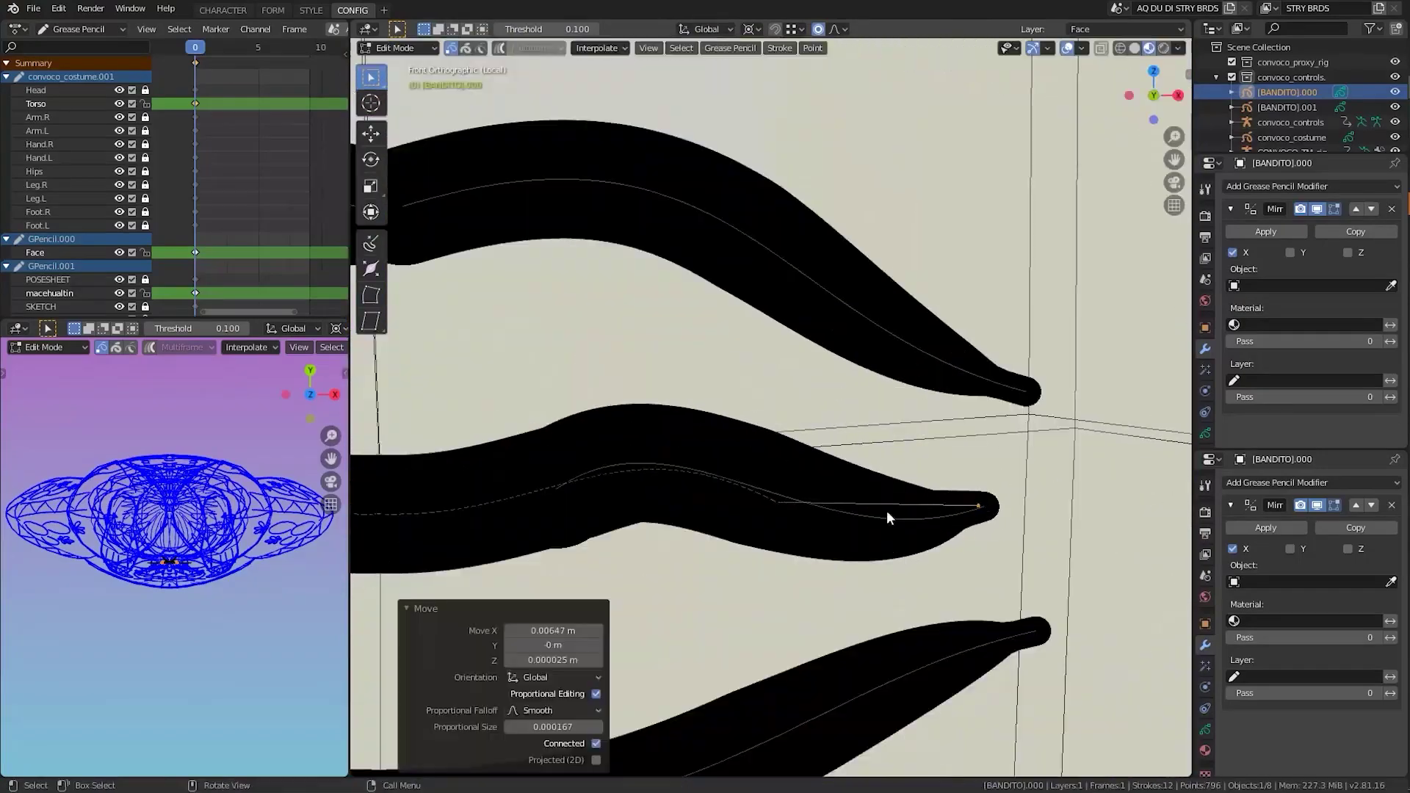
{"action": "left_click", "coordinate": [705, 519]}
{"action": "middle_click_drag", "start_coordinate": [706, 519], "coordinate": [918, 404]}
{"action": "key", "text": "g"}
{"action": "key", "text": "y"}
{"action": "left_click", "coordinate": [750, 507]}
{"action": "scroll", "coordinate": [811, 495], "scroll_direction": "down", "scroll_amount": 5}
{"action": "scroll", "coordinate": [918, 403], "scroll_direction": "up", "scroll_amount": 6}
{"action": "middle_click_drag", "start_coordinate": [553, 557], "coordinate": [608, 613]}
{"action": "key", "text": "g"}
{"action": "key", "text": "y"}
{"action": "left_click", "coordinate": [609, 613]}
{"action": "key", "text": "KP_3"}
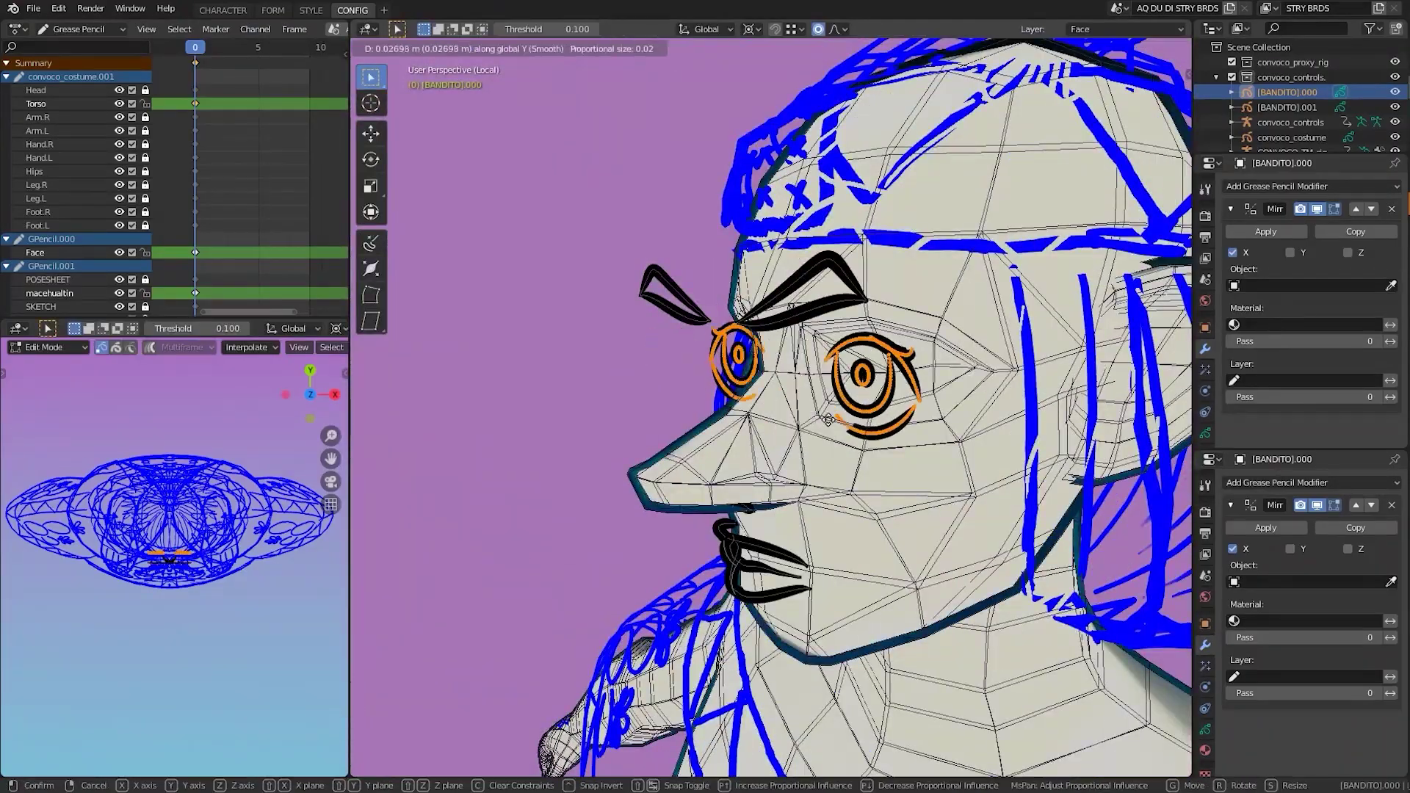
{"action": "left_click", "coordinate": [830, 418]}
Press the eye strokes along Y onto the face surface
{"action": "middle_click_drag", "start_coordinate": [953, 424], "coordinate": [918, 440]}
{"action": "scroll", "coordinate": [878, 498], "scroll_direction": "up", "scroll_amount": 4}
{"action": "left_click", "coordinate": [859, 505]}
{"action": "key", "text": "g"}
{"action": "key", "text": "y"}
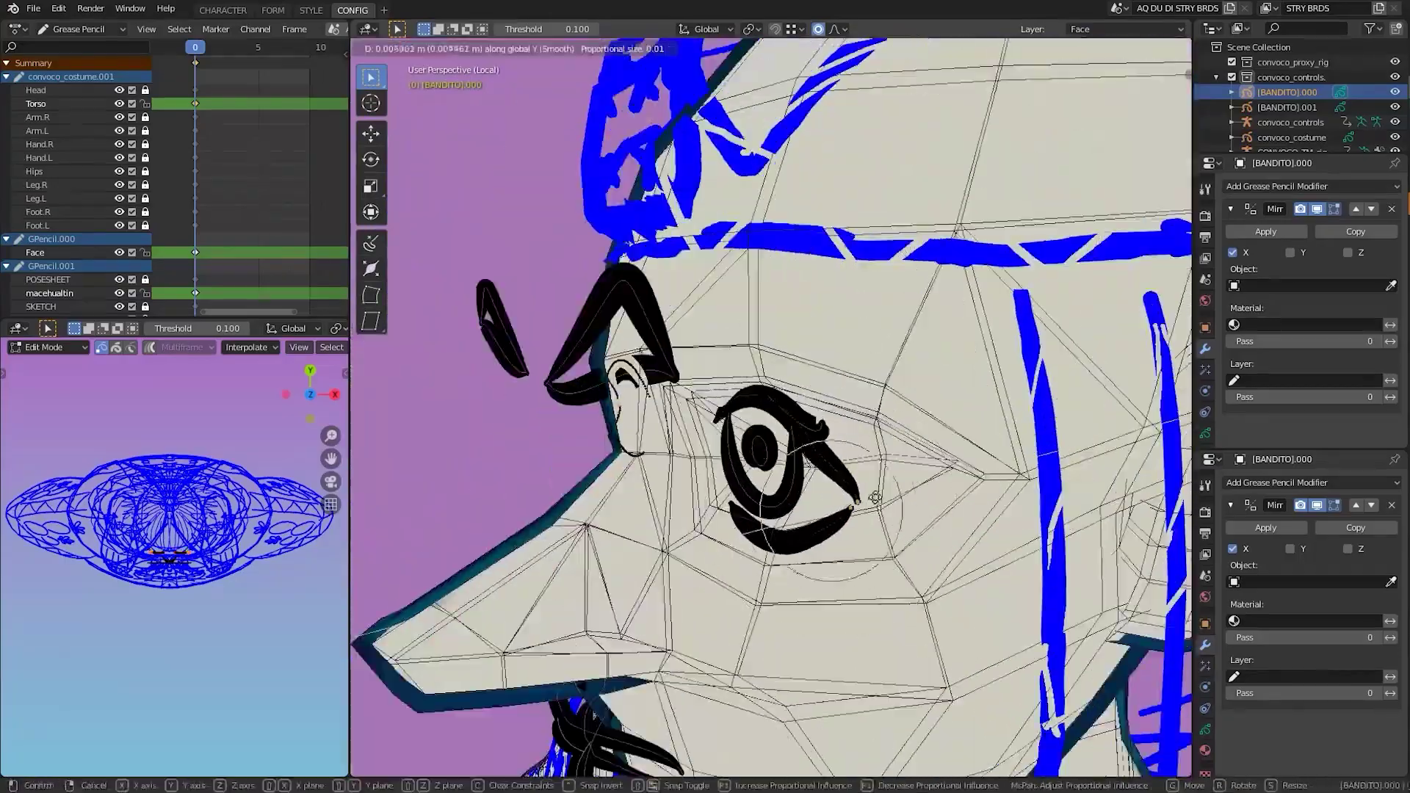
{"action": "left_click", "coordinate": [879, 498]}
{"action": "scroll", "coordinate": [878, 498], "scroll_direction": "down", "scroll_amount": 2}
{"action": "mouse_move", "coordinate": [878, 497]}
{"action": "middle_mouse_down"}
{"action": "mouse_move", "coordinate": [852, 451]}
{"action": "mouse_move", "coordinate": [880, 489]}
{"action": "middle_mouse_up"}
{"action": "left_click", "coordinate": [853, 451]}
{"action": "key", "text": "g"}
{"action": "key", "text": "y"}
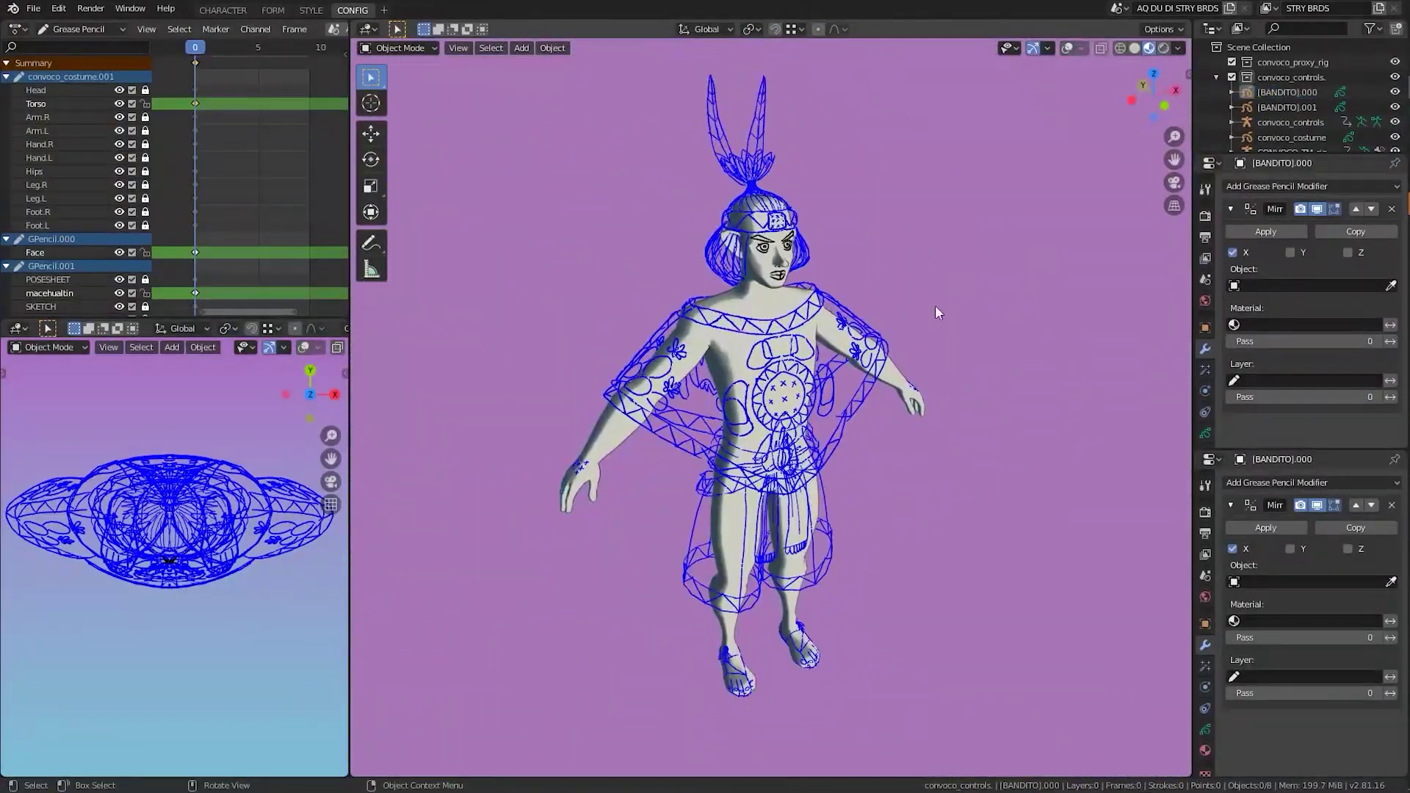
Move the two brow strokes onto their own new layer in the face drawing
{"action": "left_click", "coordinate": [1265, 536]}
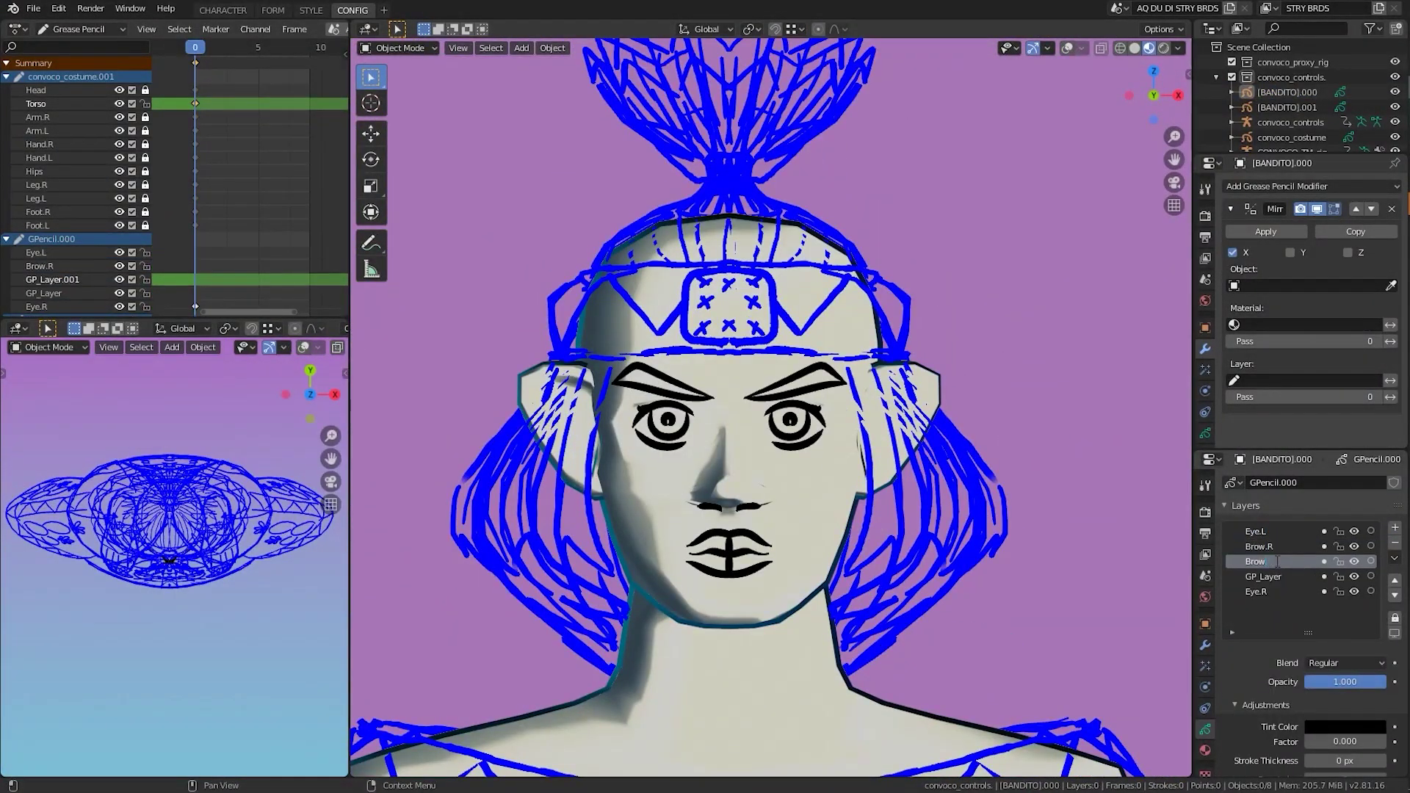
{"action": "middle_click_drag", "start_coordinate": [796, 394], "coordinate": [1348, 584]}
{"action": "key", "text": "a"}
{"action": "left_click", "coordinate": [878, 380]}
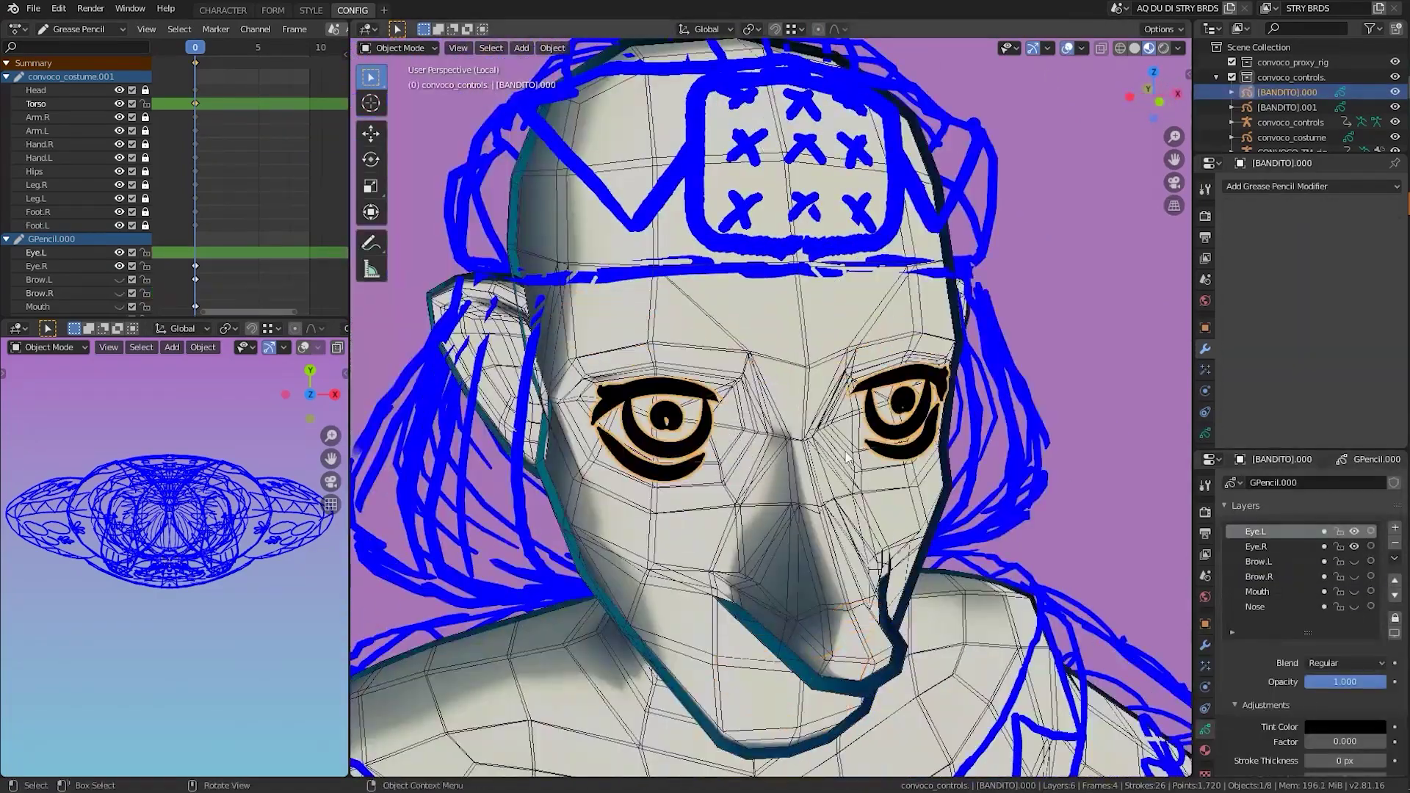
{"action": "left_click", "coordinate": [1353, 540]}
{"action": "left_click", "coordinate": [707, 416]}
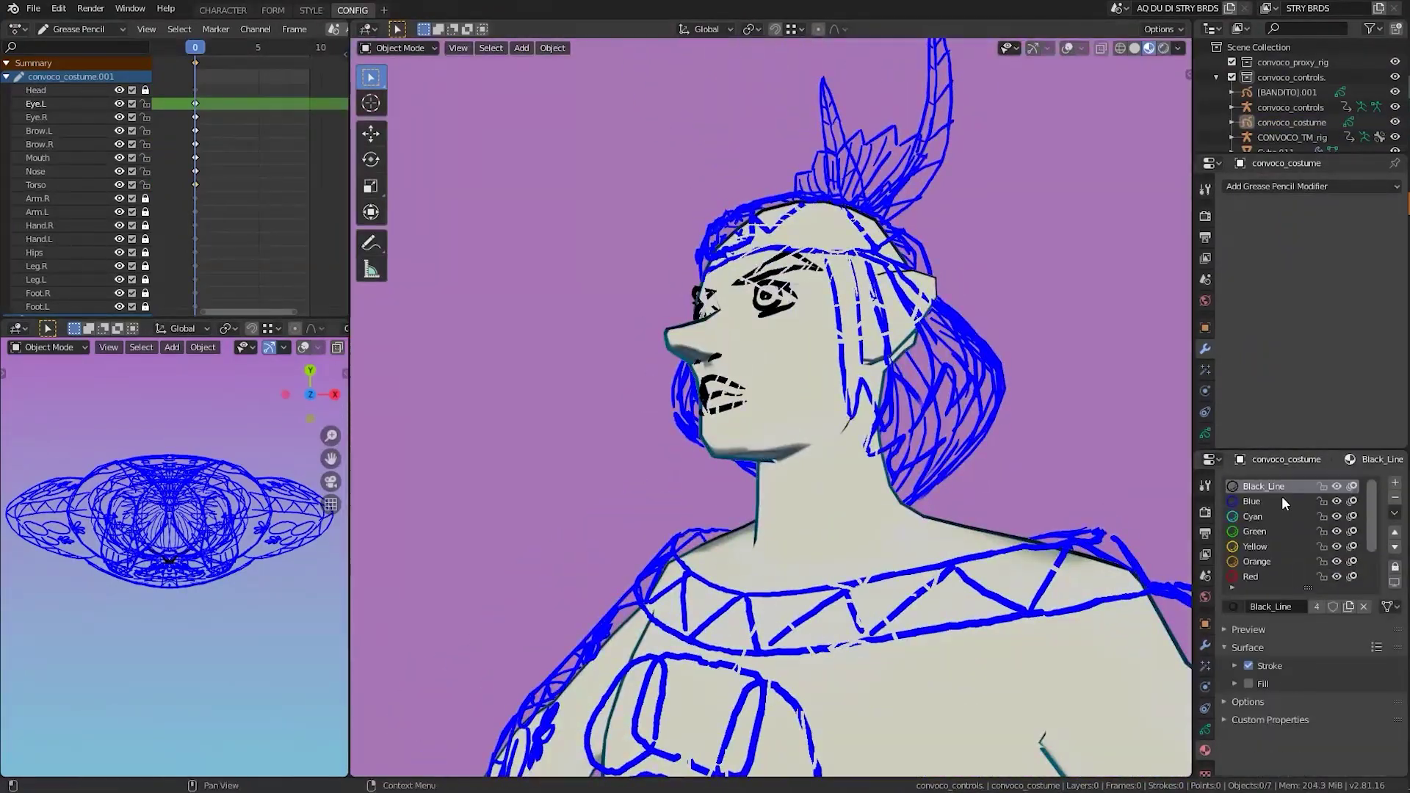
{"action": "left_click", "coordinate": [1205, 730]}
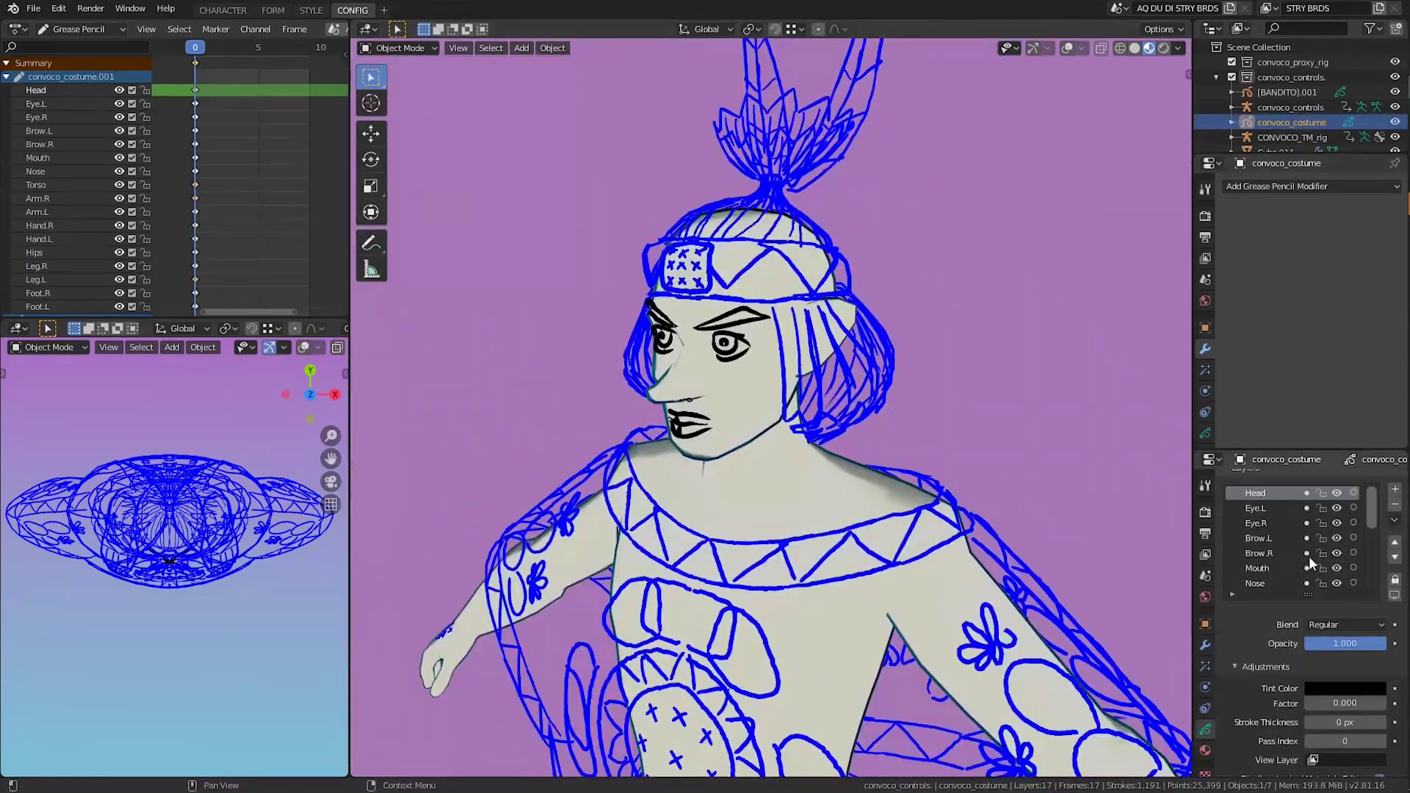
{"action": "scroll", "coordinate": [1312, 563], "scroll_direction": "down", "scroll_amount": 3}
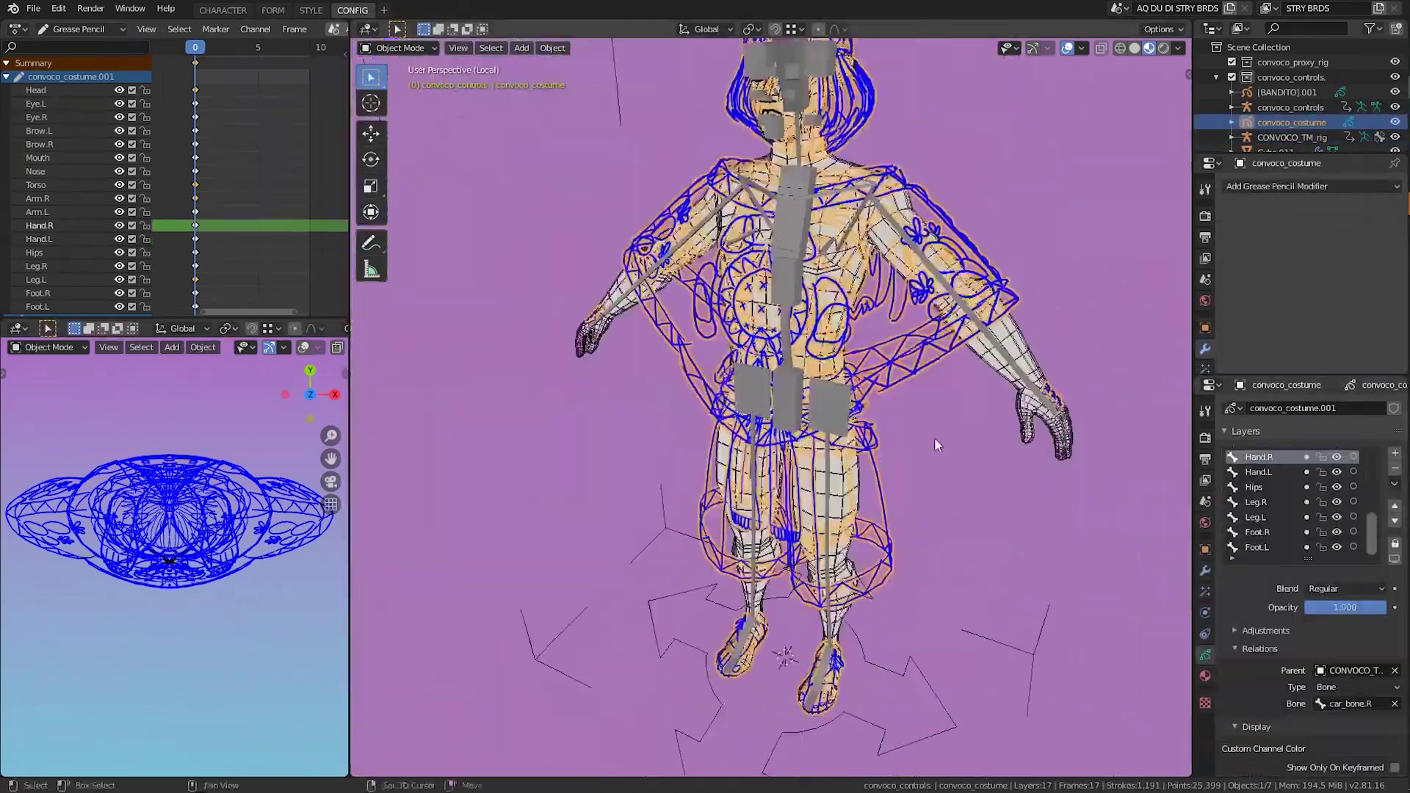
Parent the Hand.L layer to the hum_bone bone
{"action": "left_click", "coordinate": [1257, 472]}
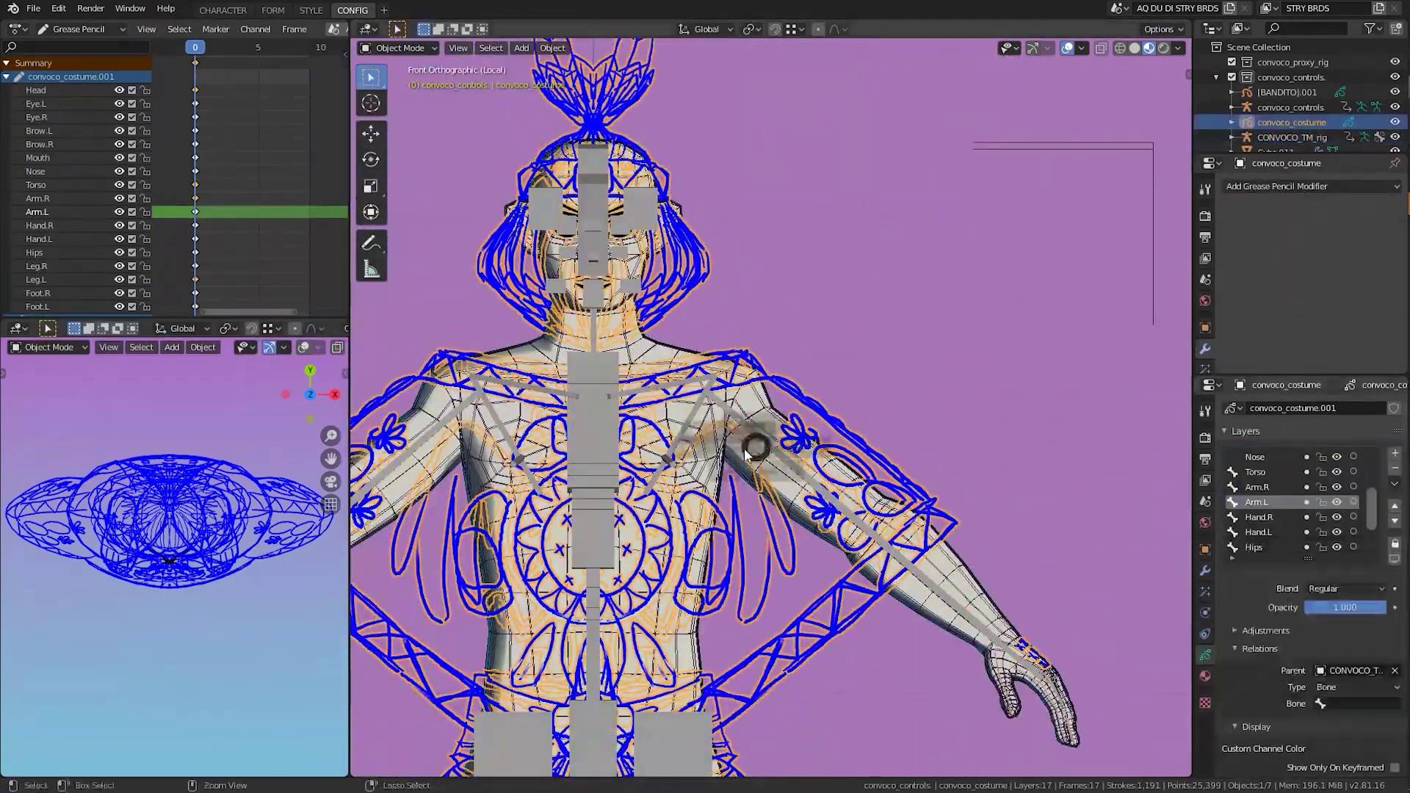
{"action": "type", "text": "hum_"}
{"action": "left_click", "coordinate": [1262, 548]}
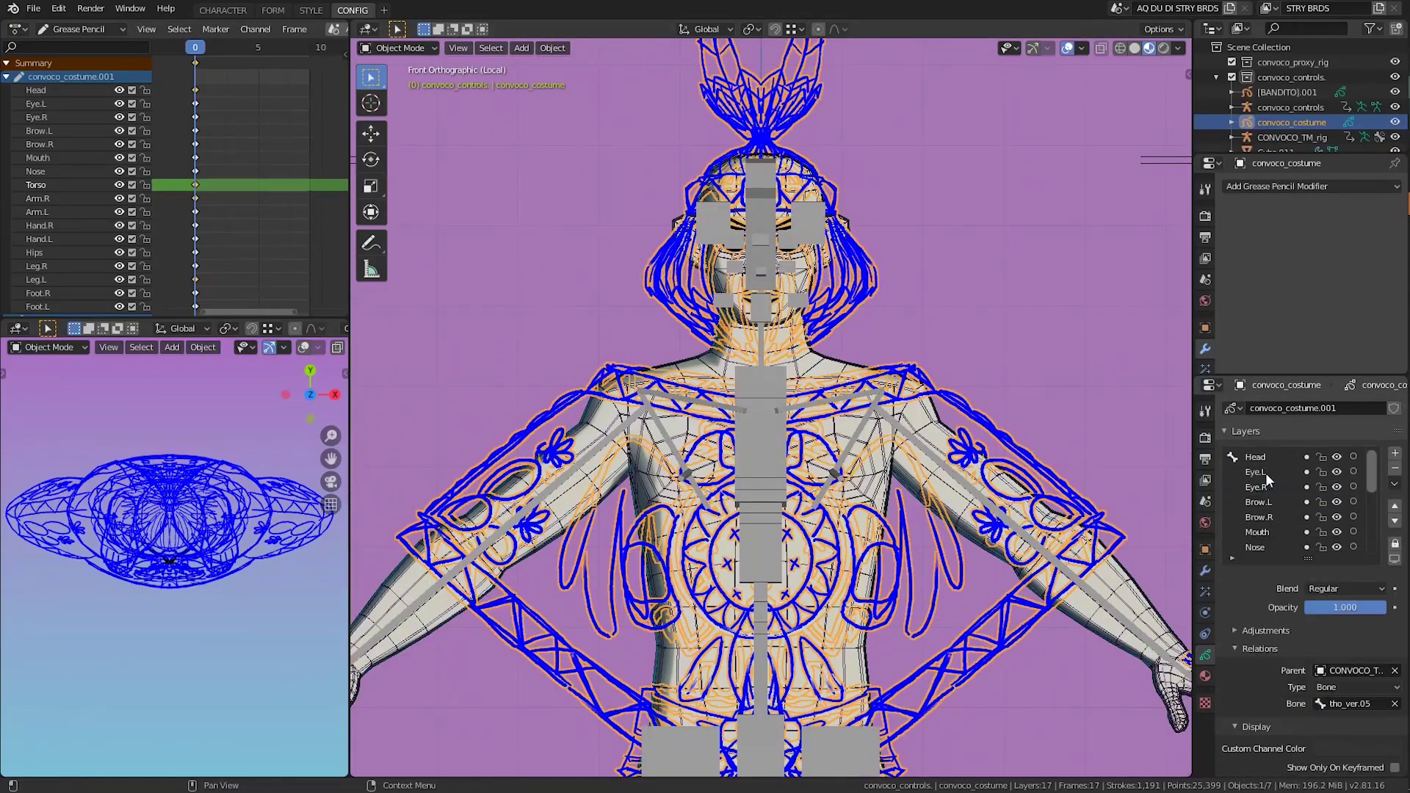
{"action": "middle_click_drag", "start_coordinate": [808, 440], "coordinate": [859, 498]}
{"action": "key", "text": "KP_1"}
Set bone parents for the Eye.R, Brow.R and Eye.L face layers
{"action": "left_click", "coordinate": [1256, 487]}
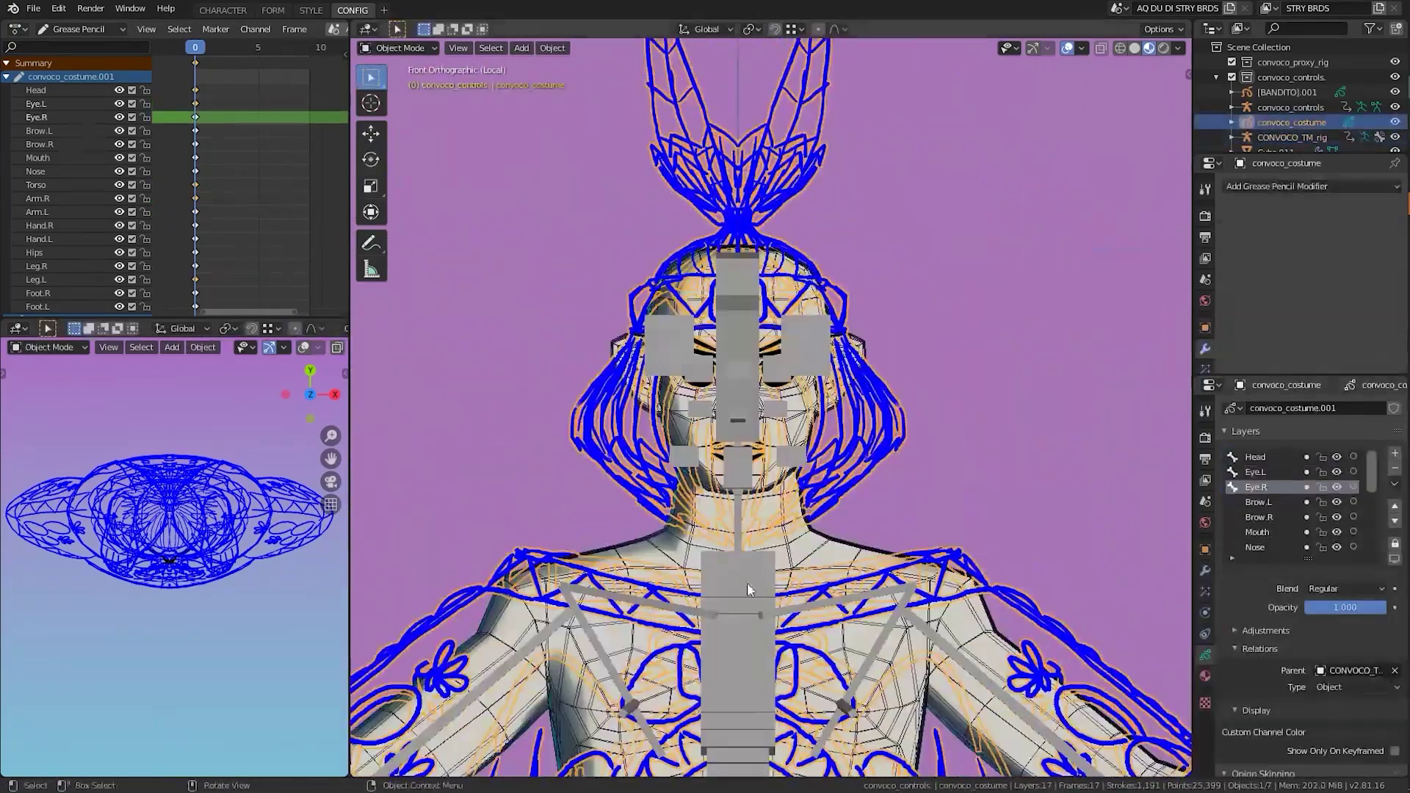
{"action": "left_click", "coordinate": [1259, 517]}
{"action": "middle_click_drag", "start_coordinate": [1116, 588], "coordinate": [1028, 572]}
{"action": "left_click", "coordinate": [1354, 687]}
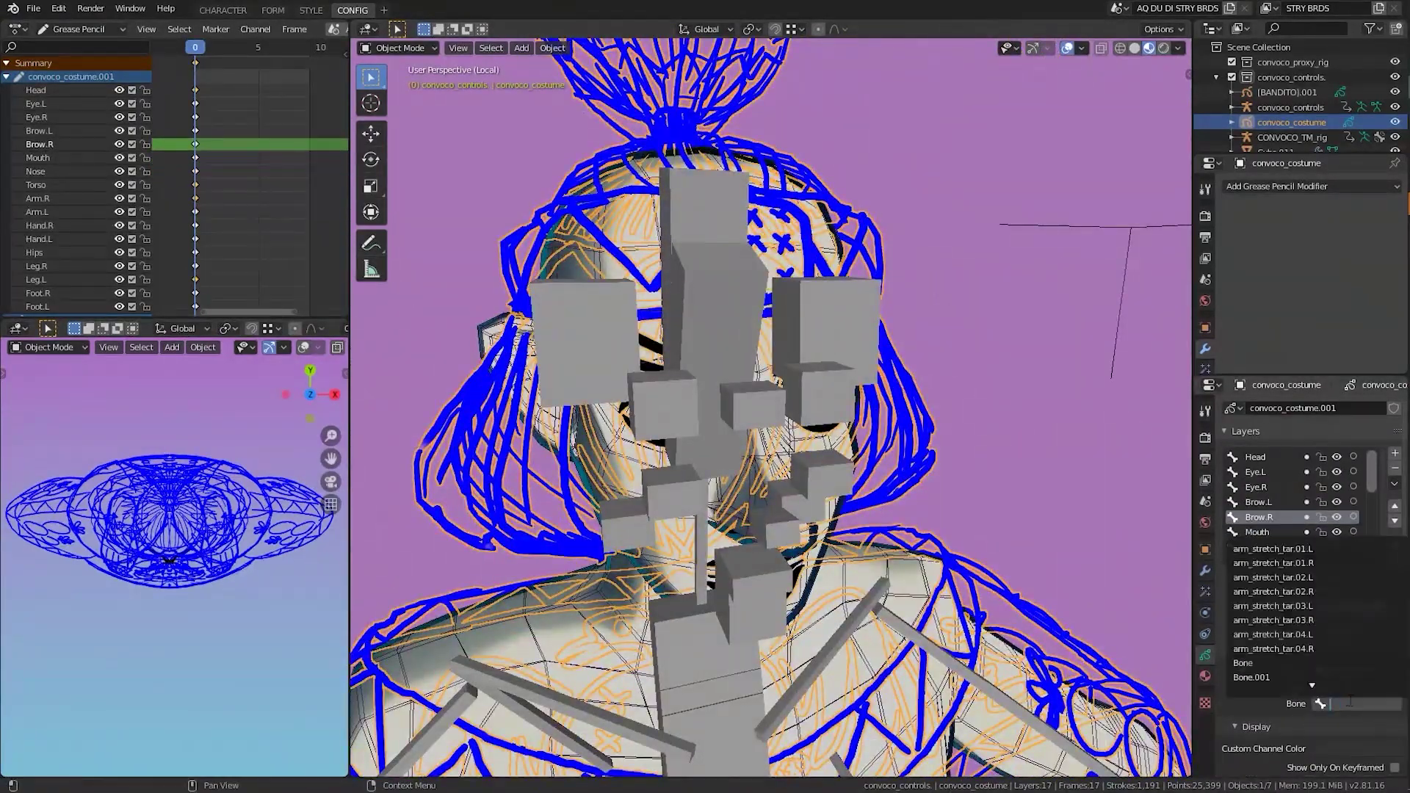
{"action": "left_click", "coordinate": [1259, 502]}
{"action": "left_click", "coordinate": [1256, 486]}
{"action": "left_click", "coordinate": [1255, 472]}
{"action": "scroll", "coordinate": [945, 370], "scroll_direction": "down", "scroll_amount": 3}
Return the costume to Object Mode and put the rig into Pose Mode
{"action": "key", "text": "ctrl+Tab"}
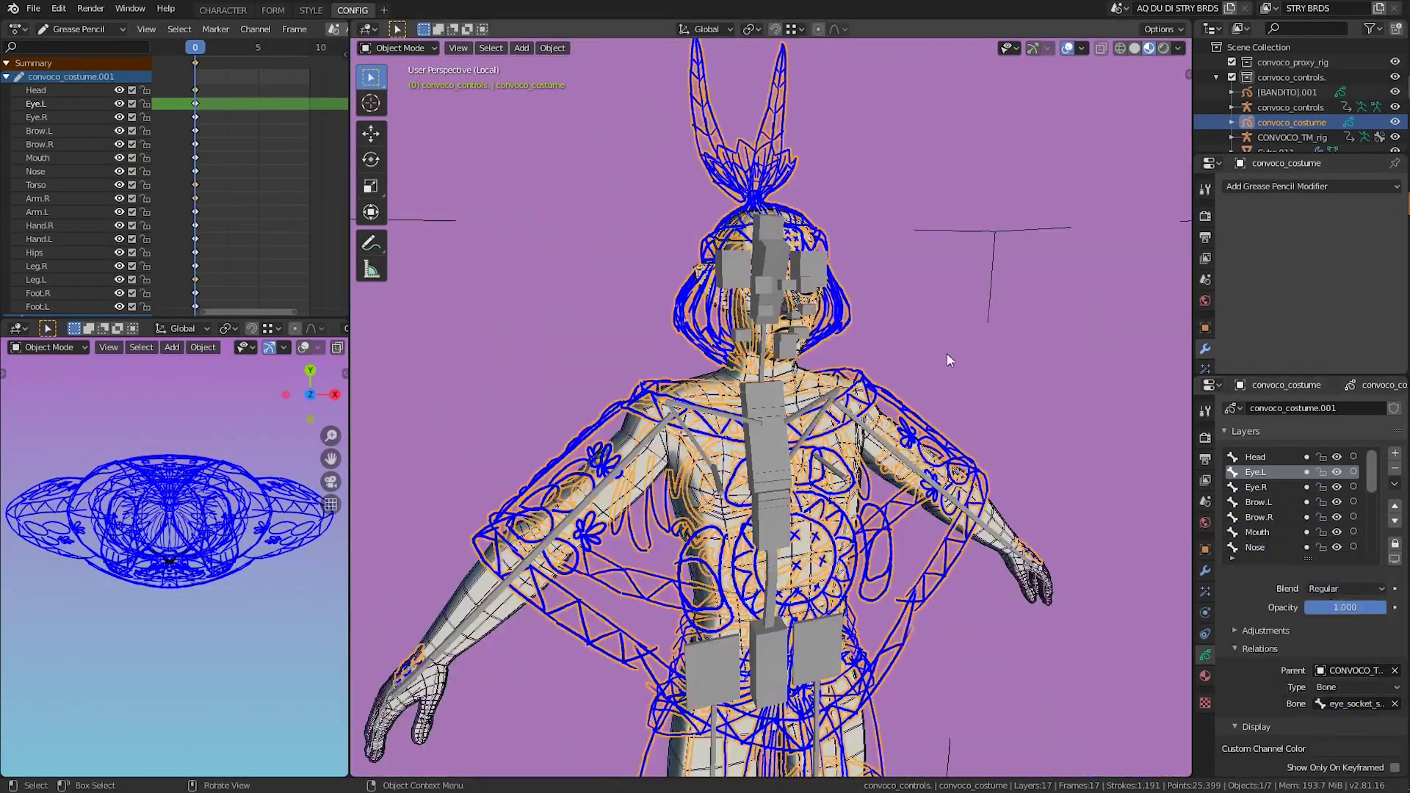
{"action": "left_click", "coordinate": [840, 381]}
{"action": "left_click", "coordinate": [763, 411]}
{"action": "key", "text": "ctrl+Tab"}
Lower the hips control and reposition the left hand control
{"action": "left_click", "coordinate": [716, 470]}
{"action": "key", "text": "g"}
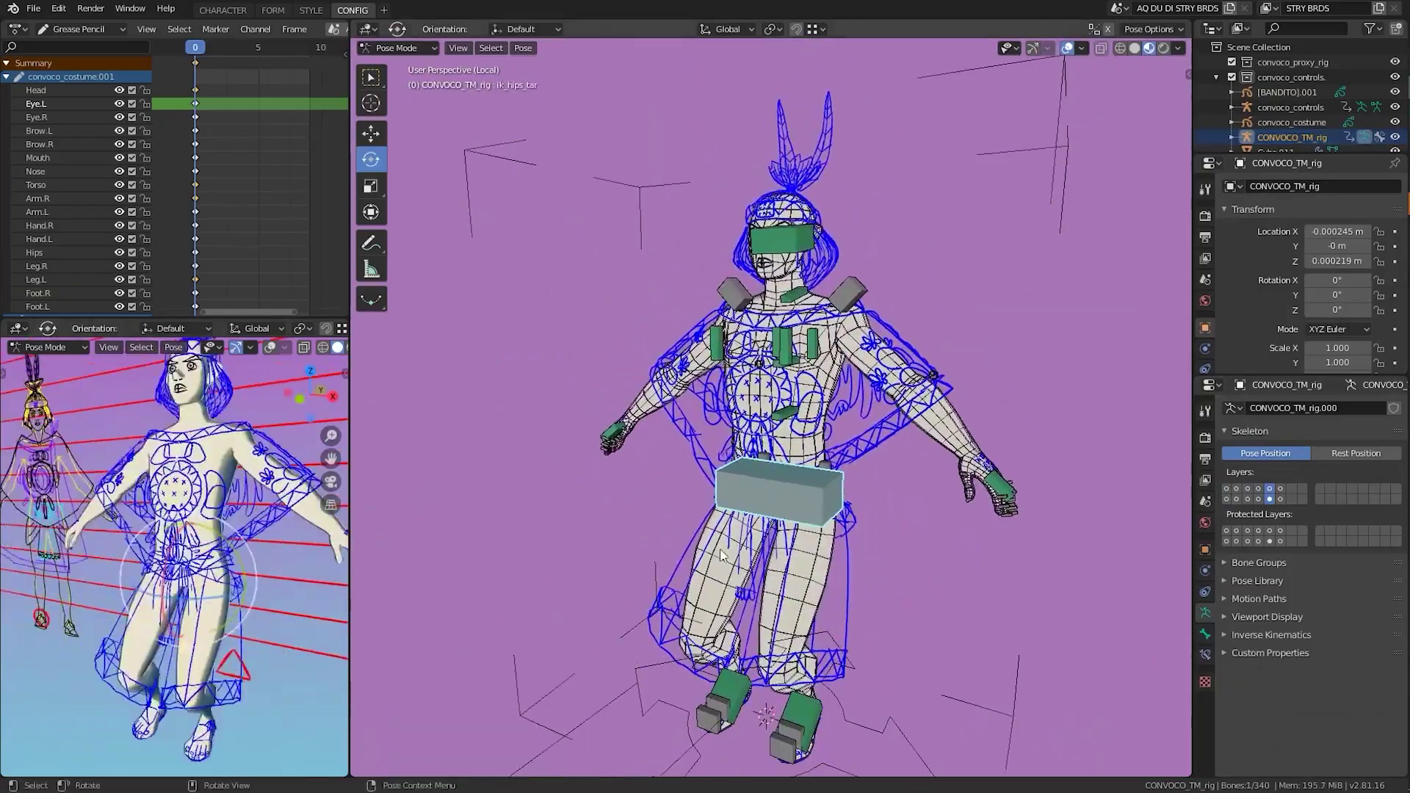
{"action": "left_click", "coordinate": [716, 520]}
{"action": "left_click", "coordinate": [921, 466]}
{"action": "key", "text": "g"}
{"action": "left_click", "coordinate": [845, 440]}
{"action": "middle_click_drag", "start_coordinate": [734, 558], "coordinate": [663, 536]}
{"action": "key", "text": "KP_1"}
Step the left foot forward and swing the left hand into a stride pose
{"action": "key", "text": "g"}
{"action": "scroll", "coordinate": [771, 440], "scroll_direction": "down", "scroll_amount": 3}
{"action": "key", "text": "KP_3"}
{"action": "left_click", "coordinate": [883, 735]}
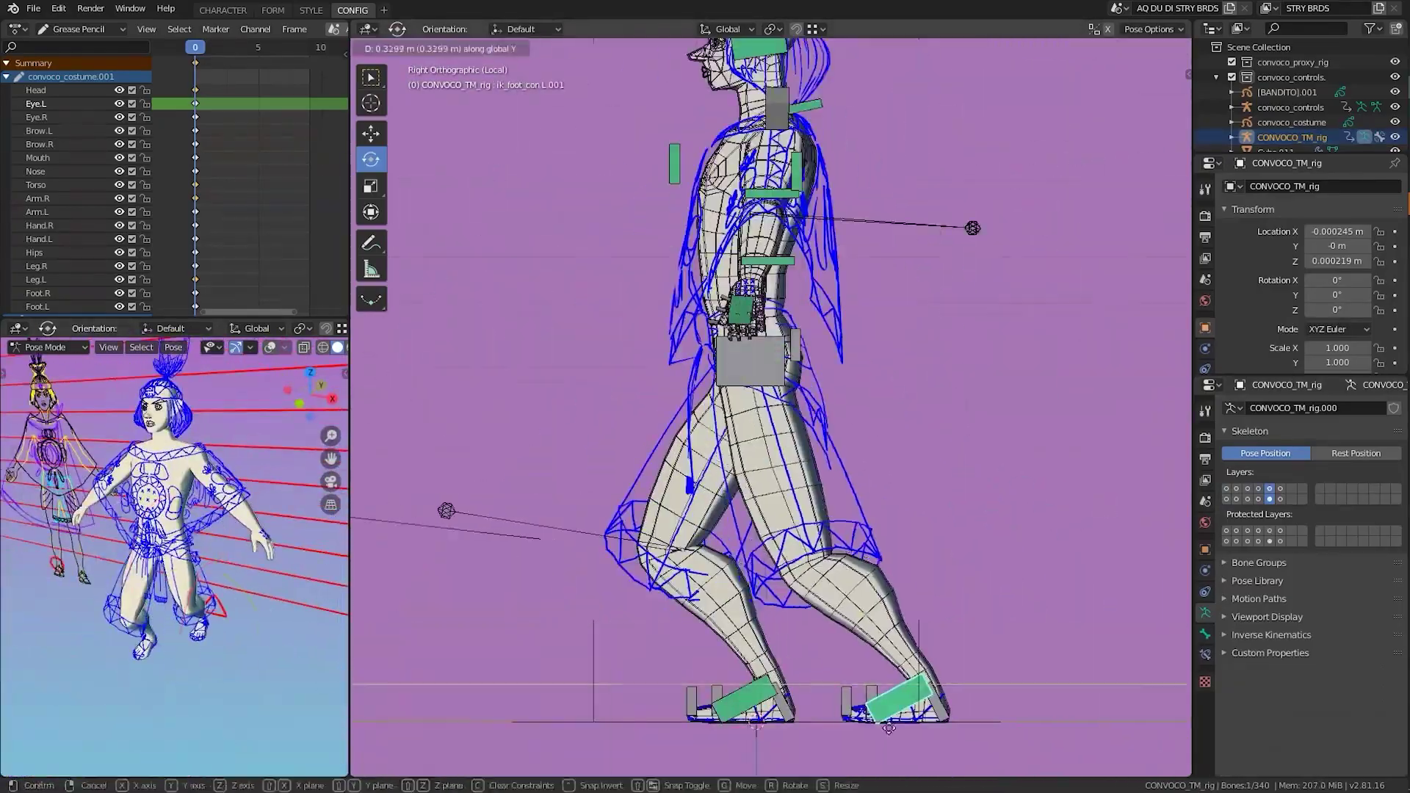
{"action": "key", "text": "KP_1"}
{"action": "key", "text": "g"}
{"action": "left_click", "coordinate": [812, 561]}
{"action": "key", "text": "KP_3"}
{"action": "left_click", "coordinate": [887, 384]}
{"action": "key", "text": "g"}
{"action": "left_click", "coordinate": [887, 384]}
{"action": "middle_click_drag", "start_coordinate": [887, 384], "coordinate": [881, 440]}
{"action": "key", "text": "KP_3"}
Clear all bone rotations and positions to rest and switch to the CHARACTER workspace
{"action": "key", "text": "a"}
{"action": "key", "text": "alt+r"}
{"action": "key", "text": "alt+g"}
{"action": "scroll", "coordinate": [862, 463], "scroll_direction": "up", "scroll_amount": 5}
{"action": "scroll", "coordinate": [861, 462], "scroll_direction": "down", "scroll_amount": 6}
{"action": "key", "text": "ctrl+Page_Down"}
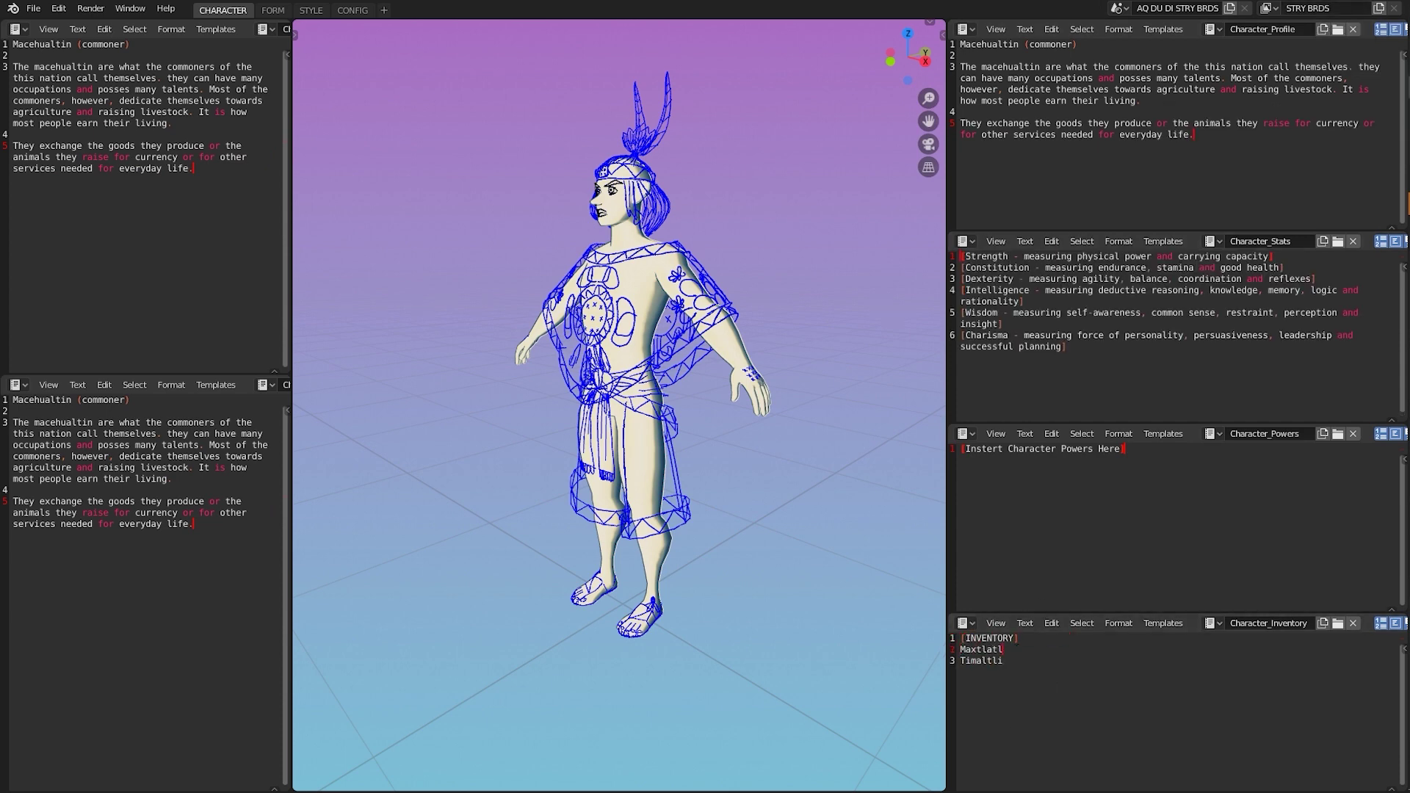
Enter 'ctli' and 'tla' on separate inventory lines in the character sheet
{"action": "type", "text": "ctli"}
{"action": "key", "text": "Return"}
{"action": "type", "text": "tla"}
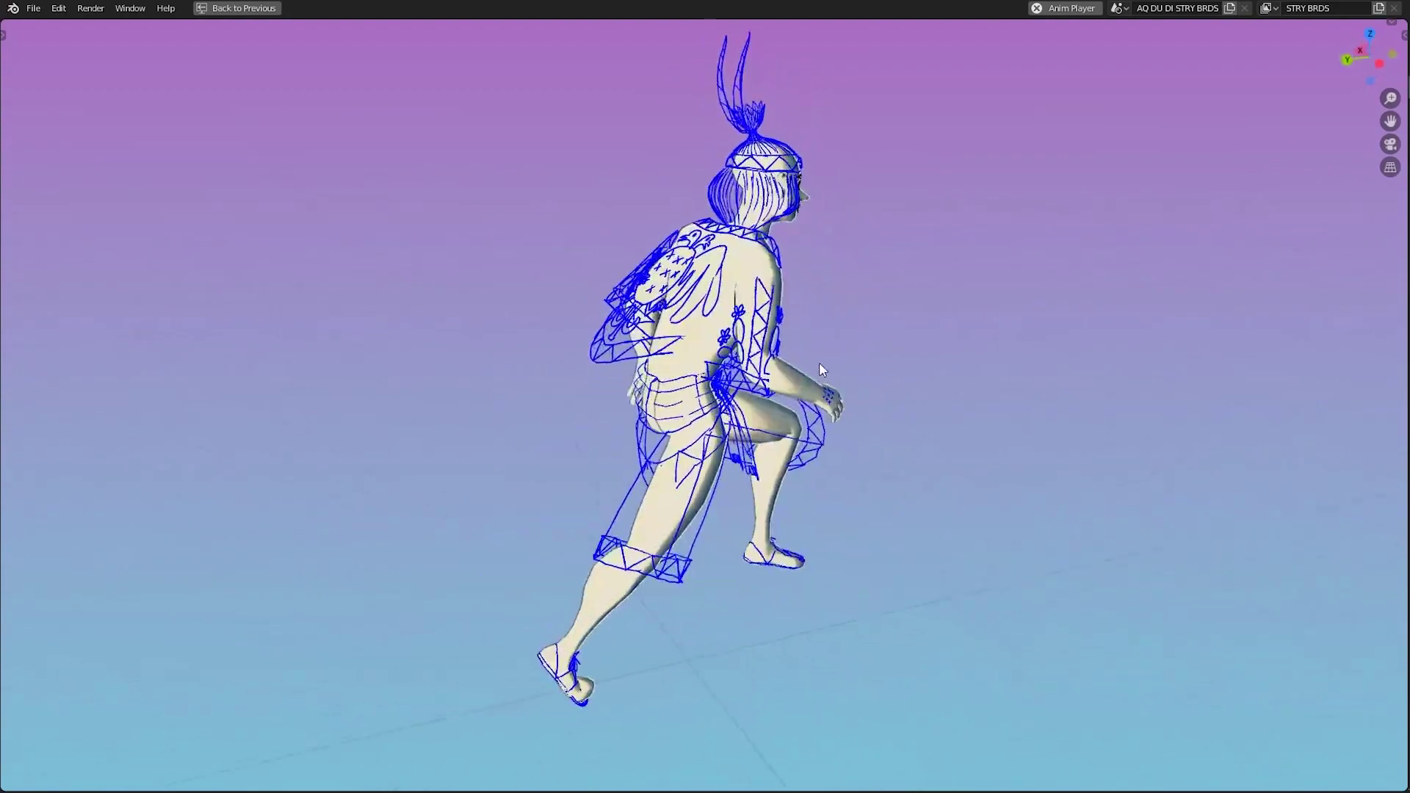
Orbit around the running villager to inspect the blue costume strokes from another angle
{"action": "middle_click_drag", "start_coordinate": [820, 362], "coordinate": [750, 378]}
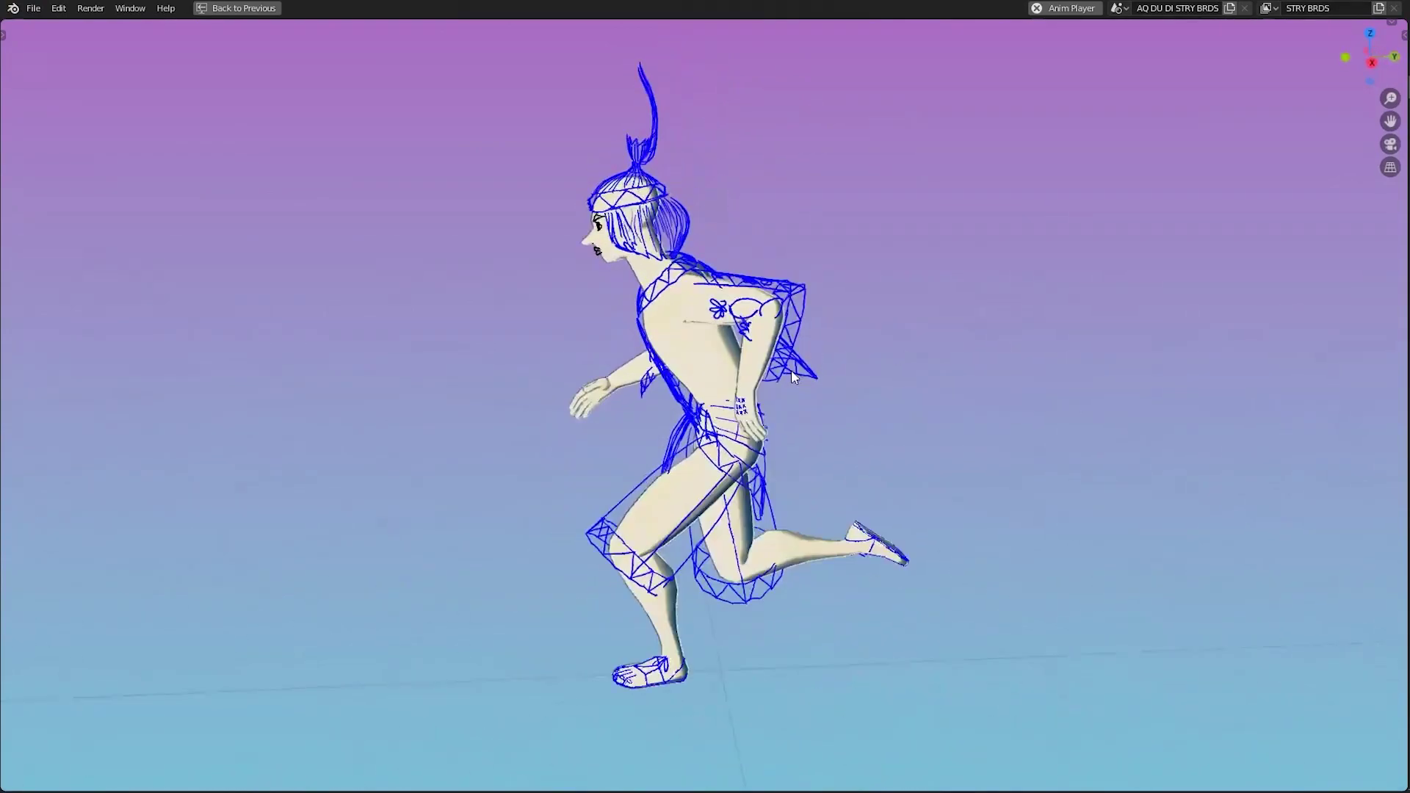